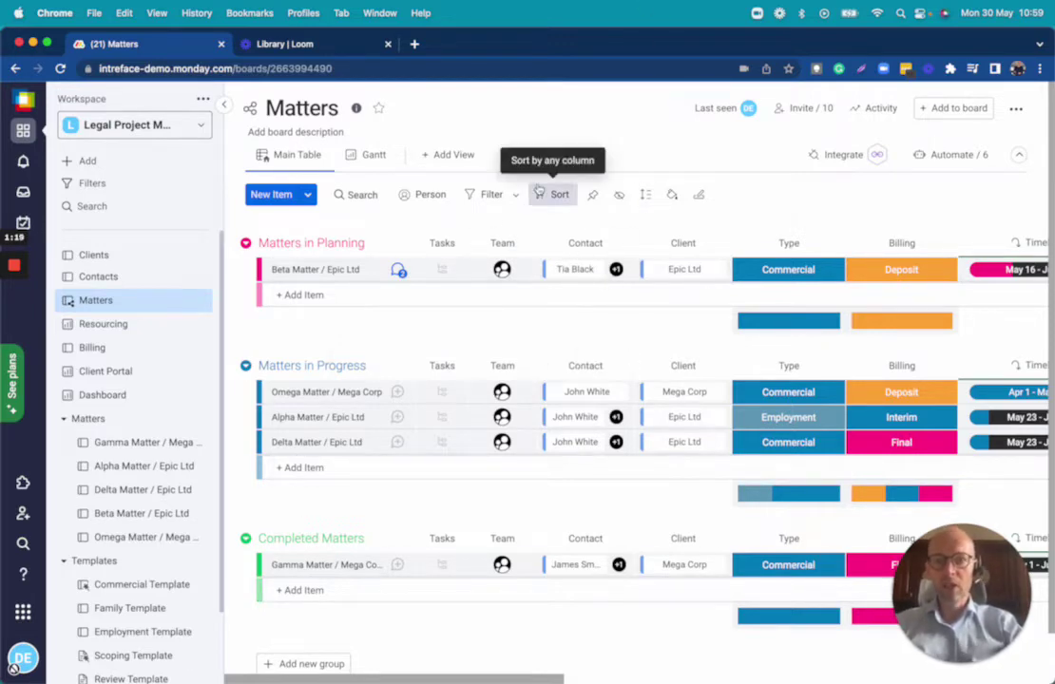
Browse the view types available for the Matters board in the Views Center
{"action": "left_click", "coordinate": [435, 156]}
{"action": "left_click", "coordinate": [474, 284]}
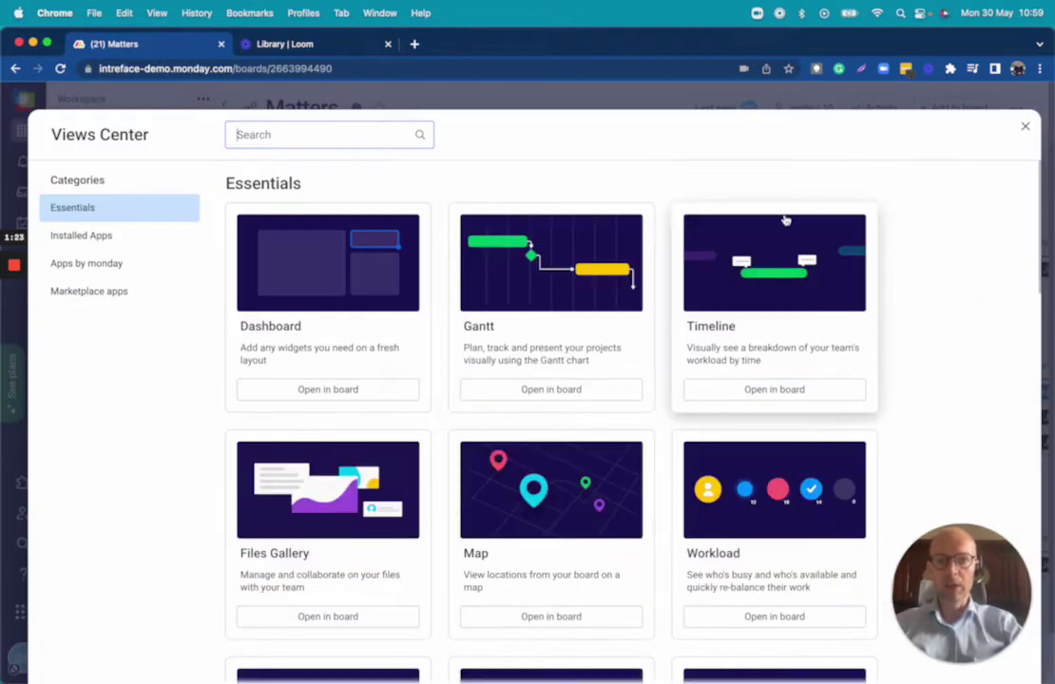
{"action": "left_click", "coordinate": [1025, 126]}
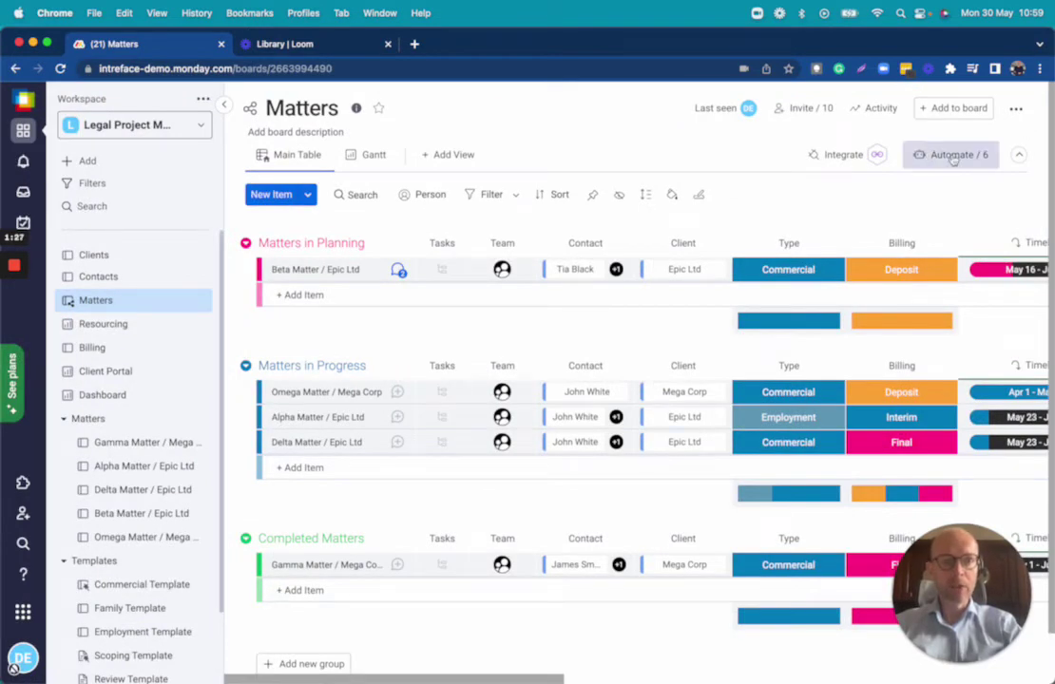
Review the Matters board's integration, the catalogue of available app integrations, and the automations set up on the board
{"action": "left_click", "coordinate": [840, 156]}
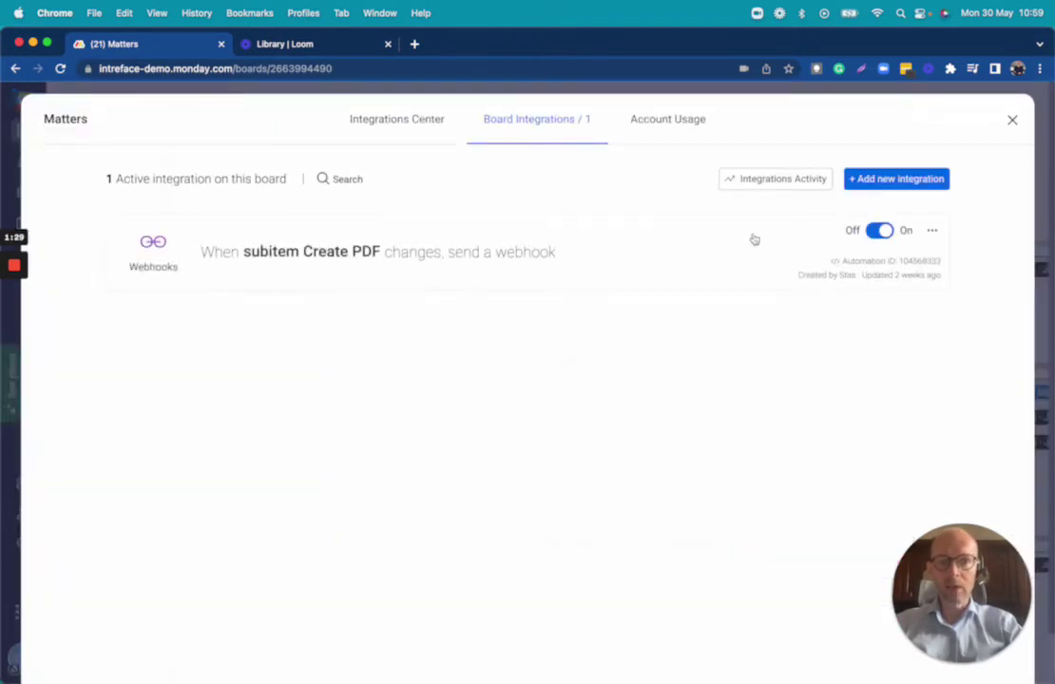
{"action": "left_click", "coordinate": [352, 114]}
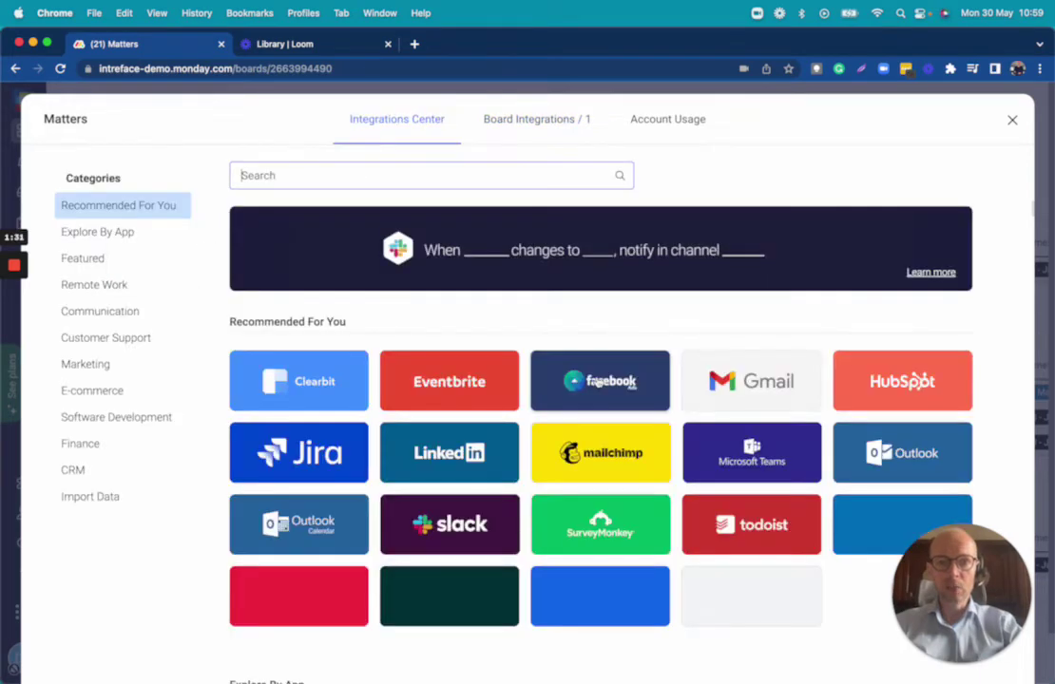
{"action": "scroll", "coordinate": [597, 380], "scroll_direction": "down", "scroll_amount": 10}
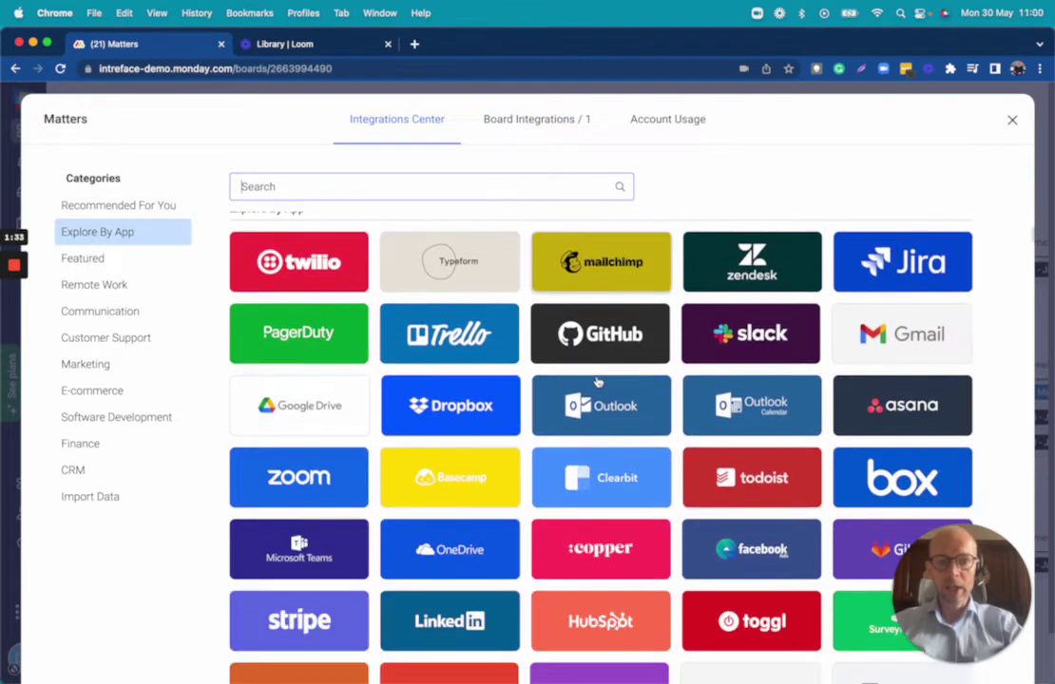
{"action": "scroll", "coordinate": [596, 380], "scroll_direction": "down", "scroll_amount": 3}
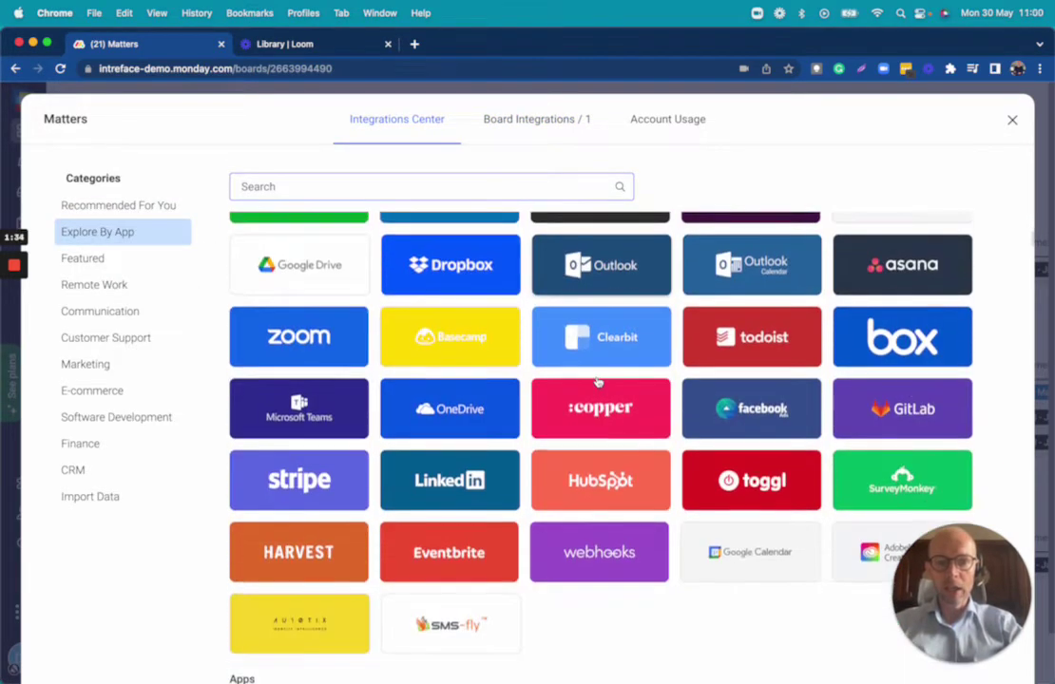
{"action": "left_click", "coordinate": [1013, 124]}
{"action": "left_click", "coordinate": [945, 156]}
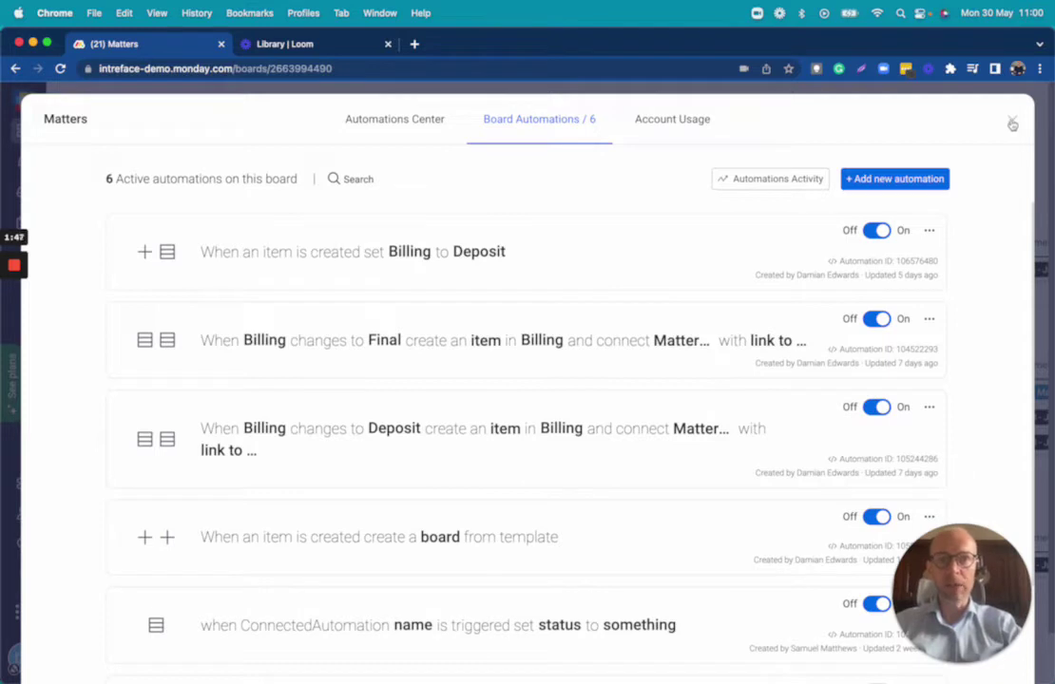
{"action": "left_click", "coordinate": [1012, 123]}
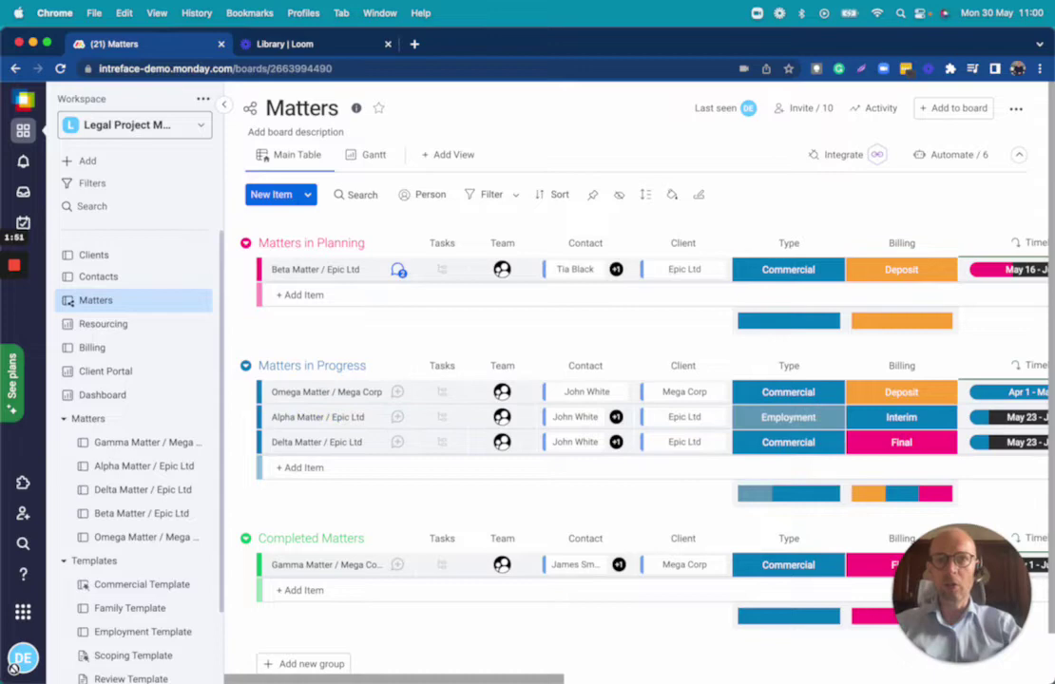
Look through the workspace's Clients, Contacts, Matters, Resourcing and Billing pages
{"action": "left_click", "coordinate": [95, 255]}
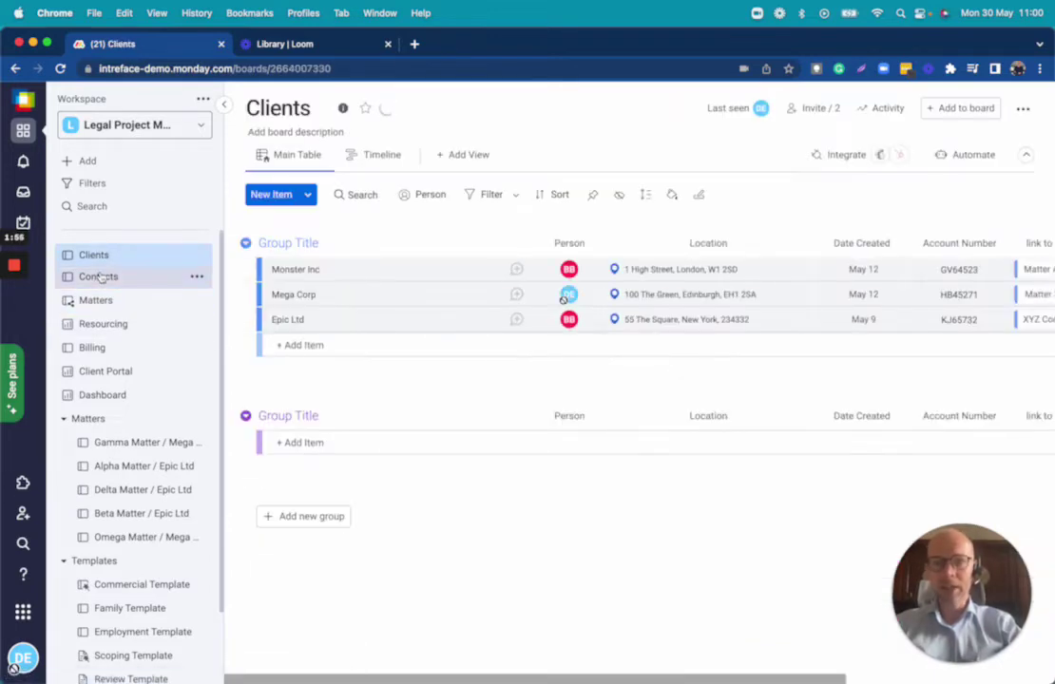
{"action": "left_click", "coordinate": [100, 276]}
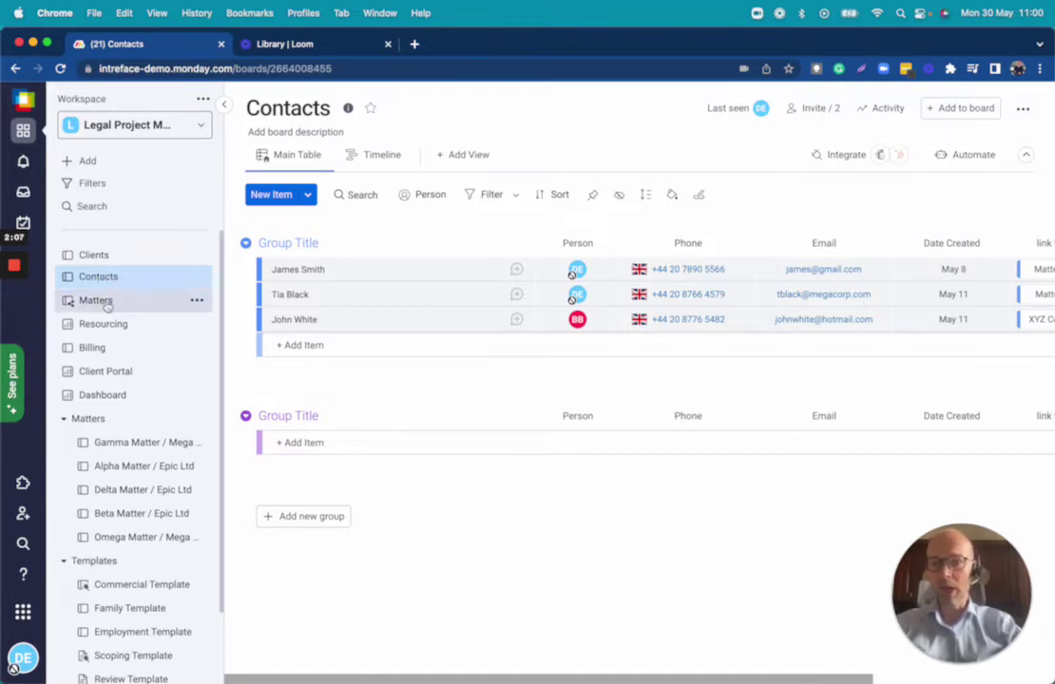
{"action": "left_click", "coordinate": [104, 300]}
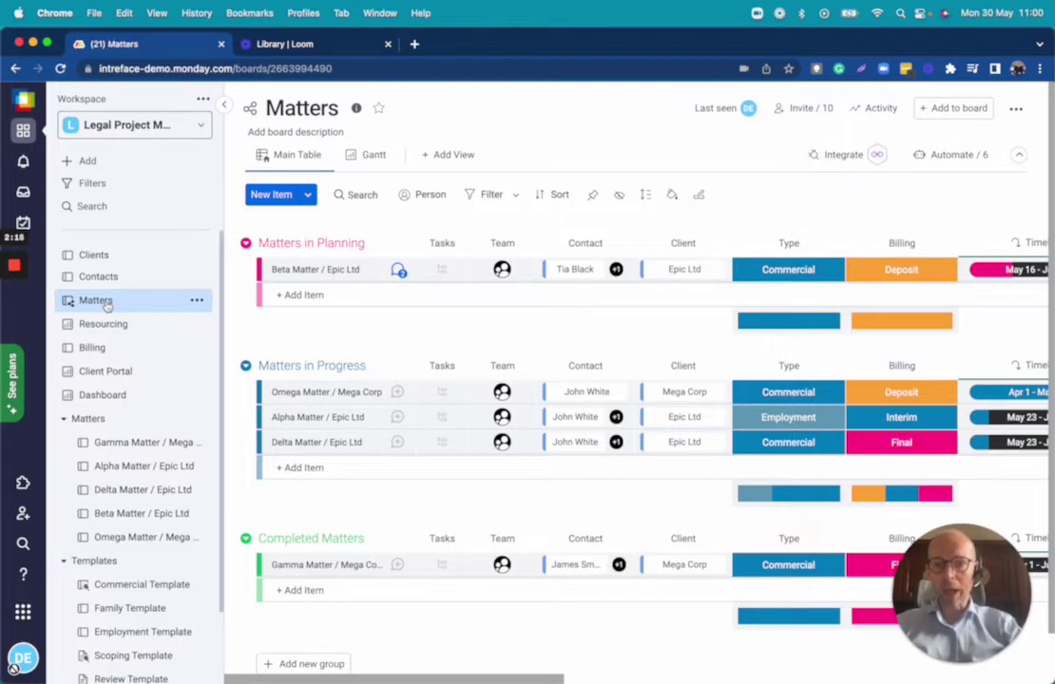
{"action": "left_click", "coordinate": [110, 323]}
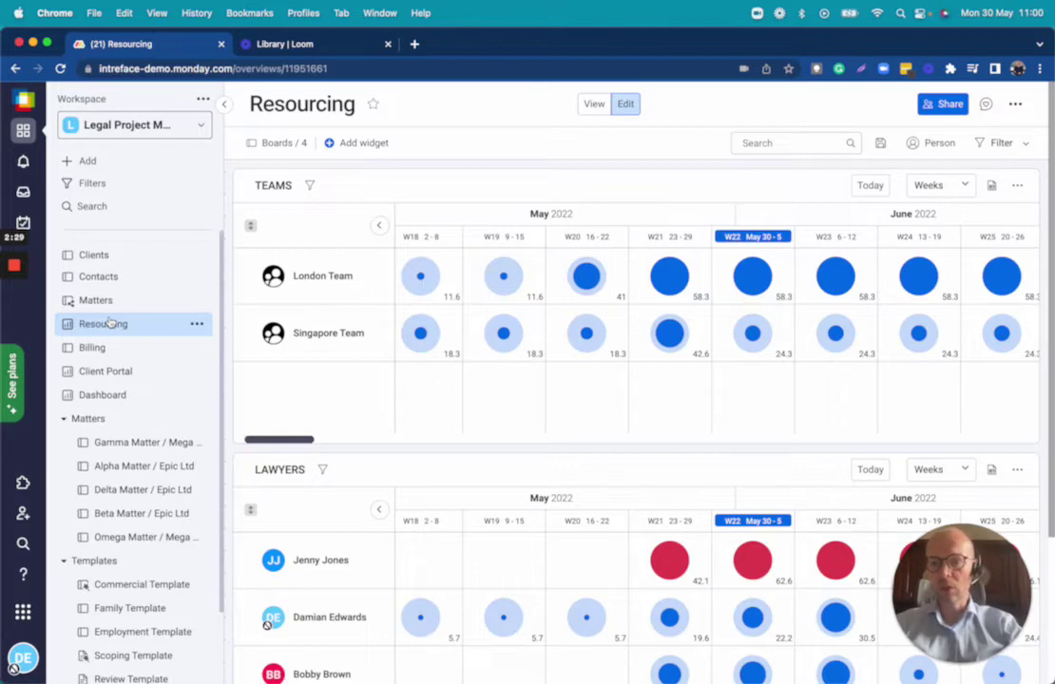
{"action": "left_click", "coordinate": [91, 348]}
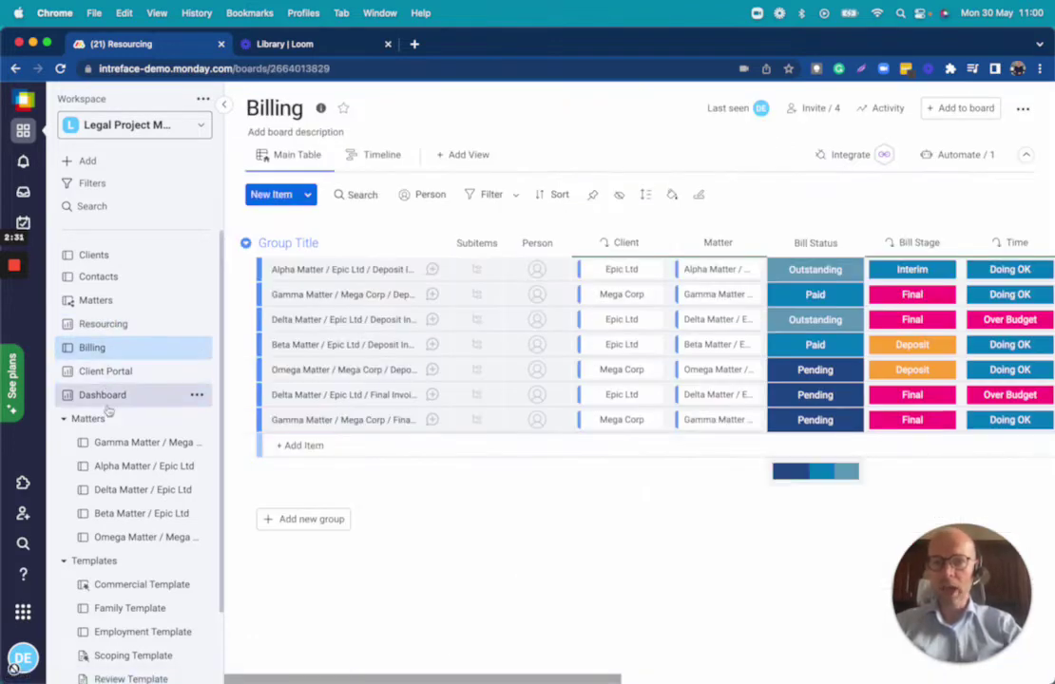
Add an item named "XYZ Matter" to the Matters in Planning group of the Matters board
{"action": "left_click", "coordinate": [118, 302]}
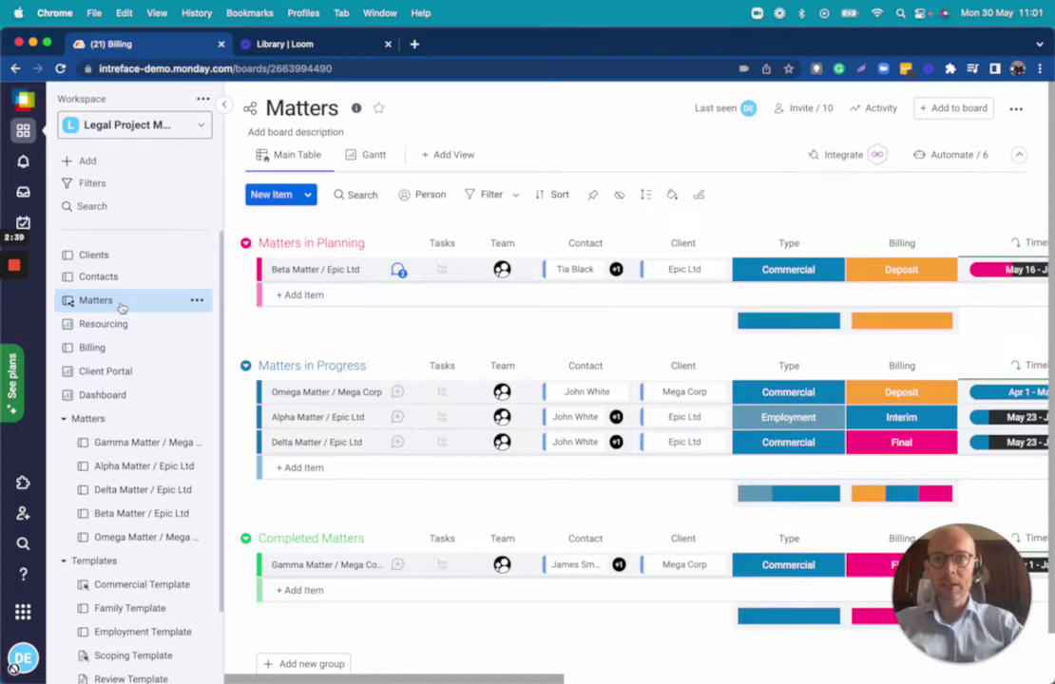
{"action": "left_click", "coordinate": [312, 295]}
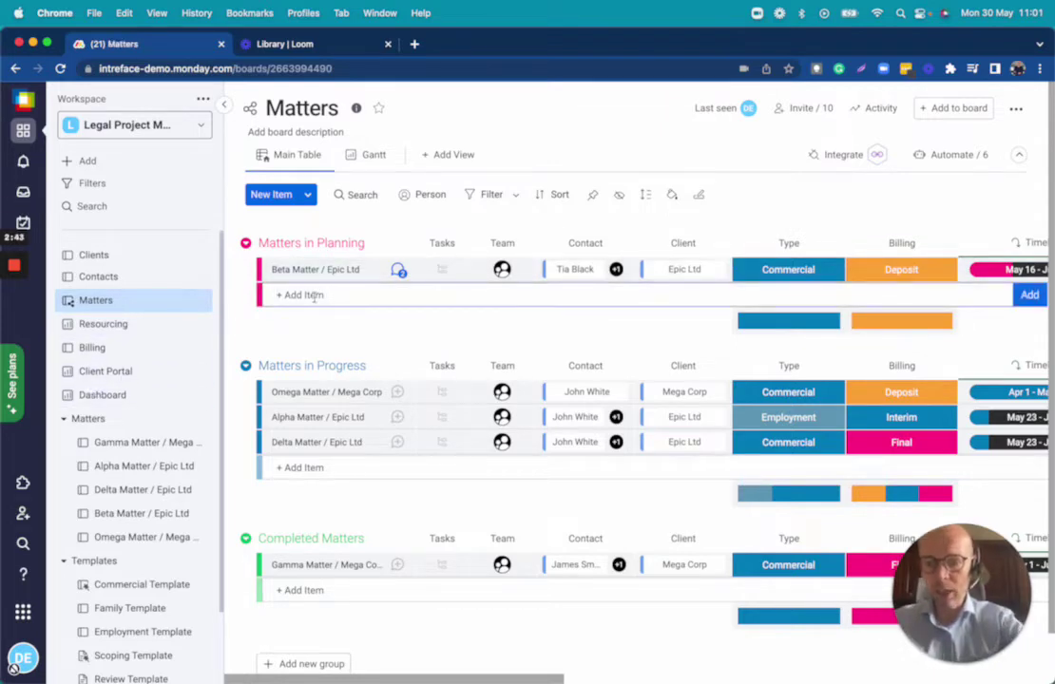
{"action": "type", "text": "XYZ Ma"}
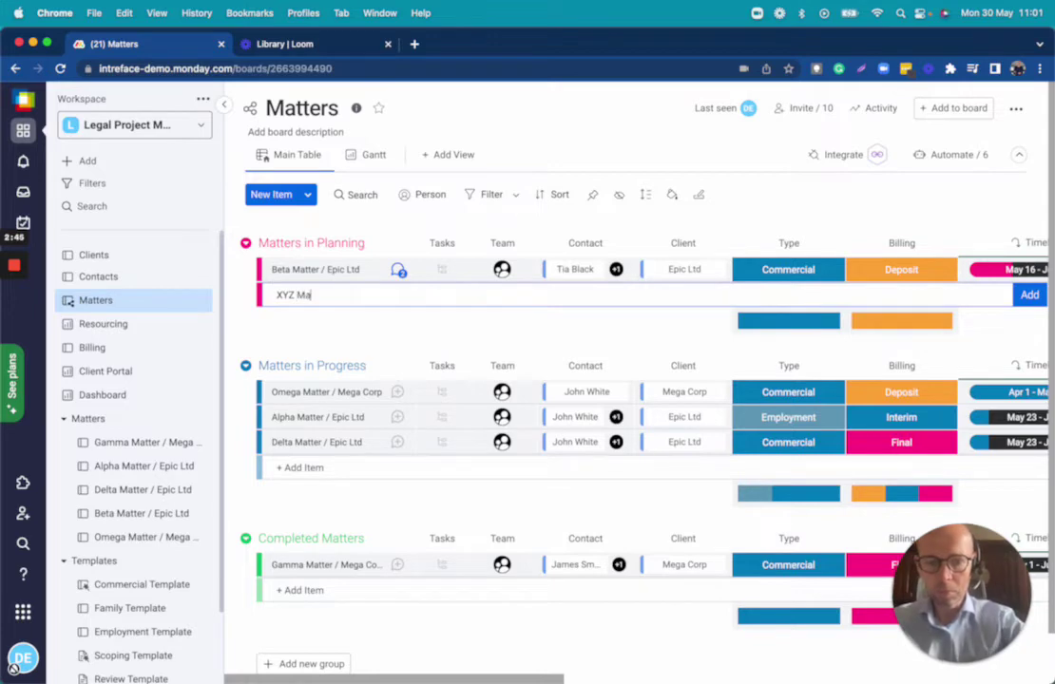
{"action": "type", "text": "tter"}
{"action": "key", "text": "Return"}
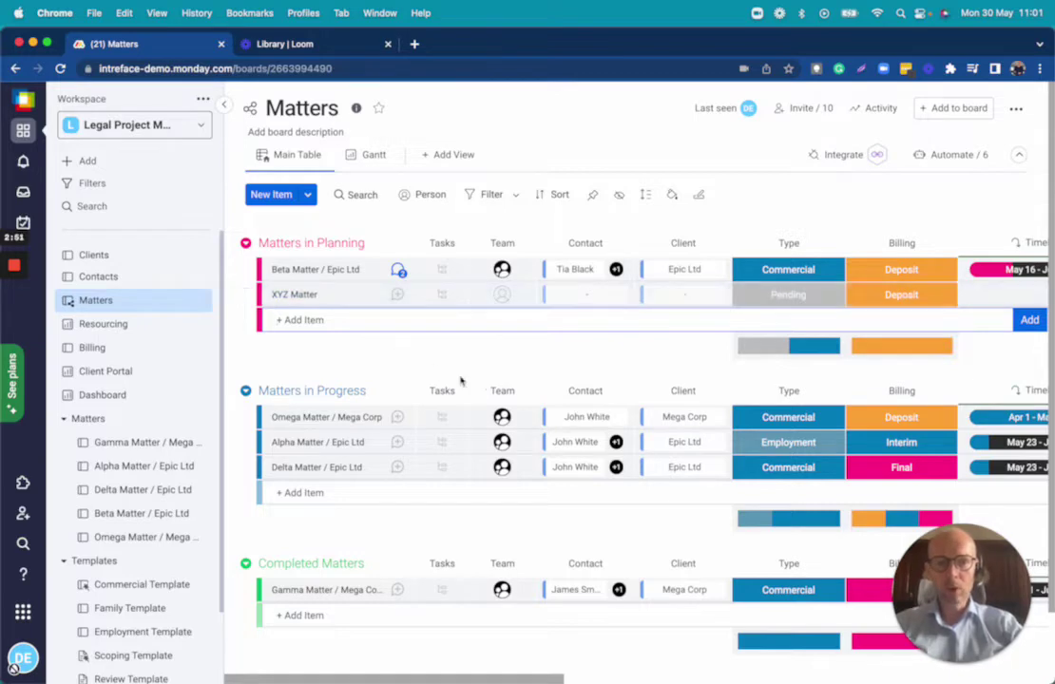
Assign the London Team to XYZ Matter and connect the first listed contact to it
{"action": "left_click", "coordinate": [502, 297]}
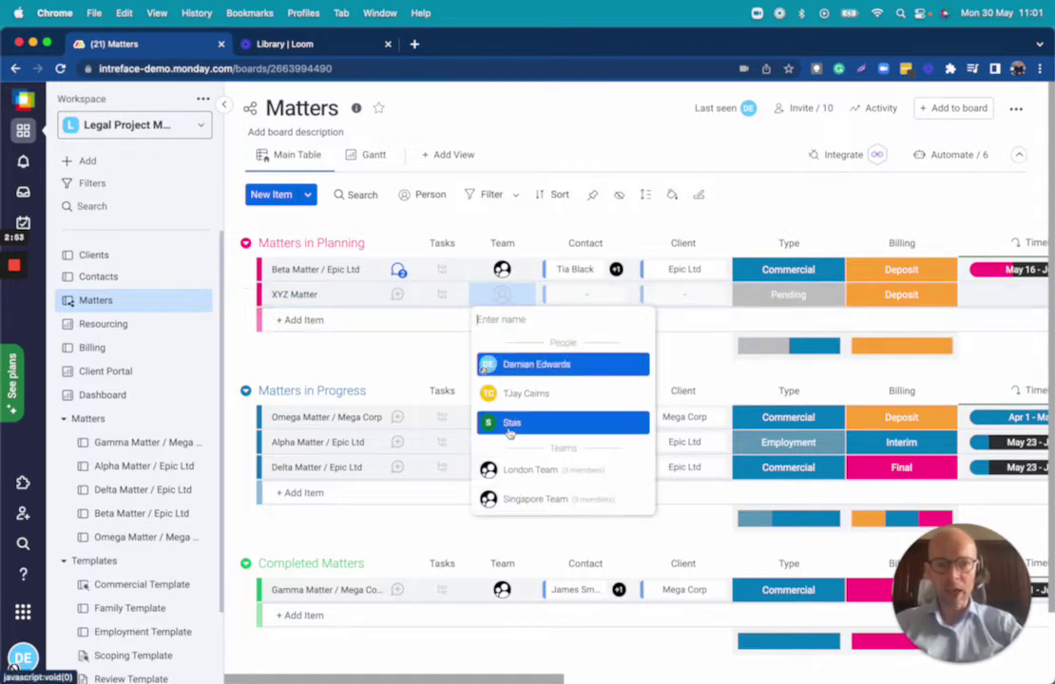
{"action": "left_click", "coordinate": [504, 470]}
{"action": "left_click", "coordinate": [591, 296]}
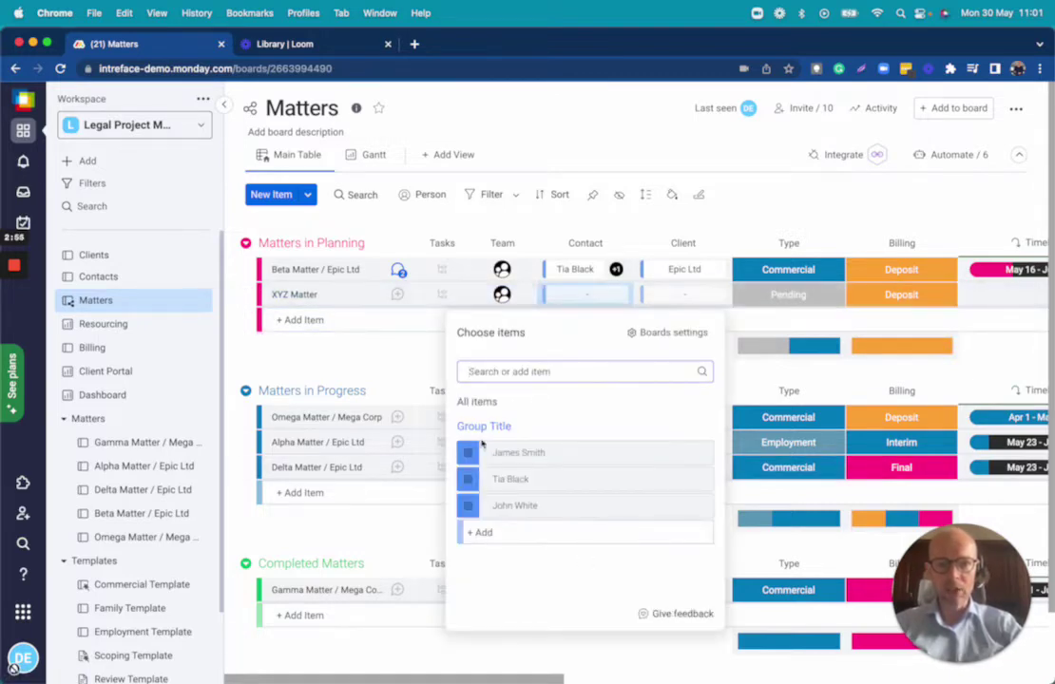
{"action": "left_click", "coordinate": [504, 452]}
Connect Epic Ltd as the client of XYZ Matter
{"action": "left_click", "coordinate": [682, 295]}
{"action": "left_click", "coordinate": [608, 479]}
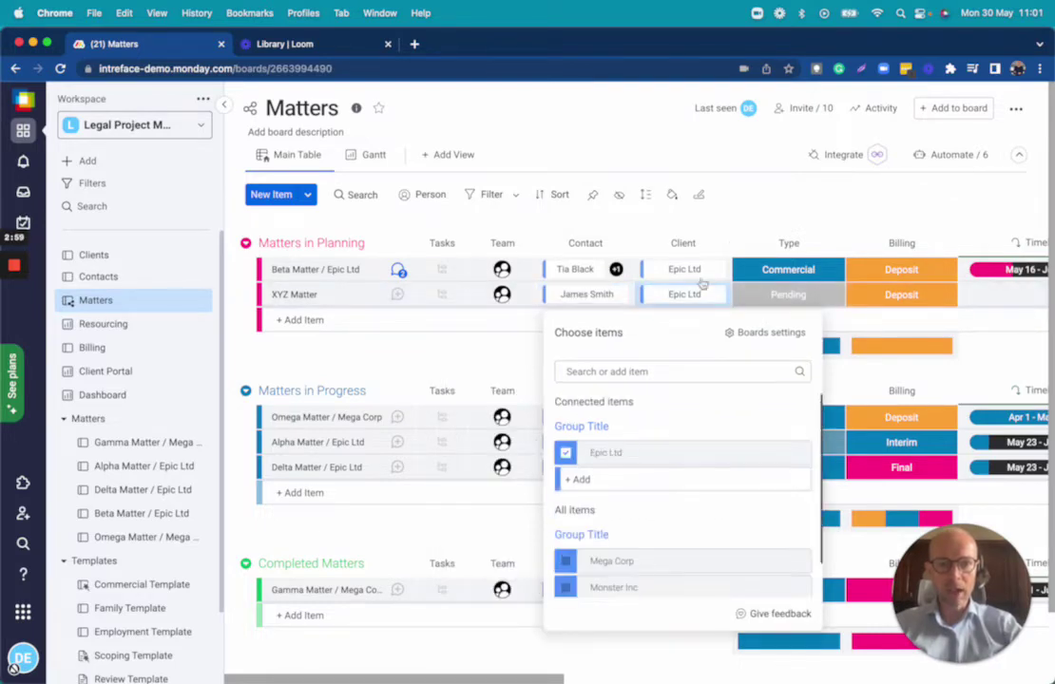
{"action": "left_click", "coordinate": [798, 204]}
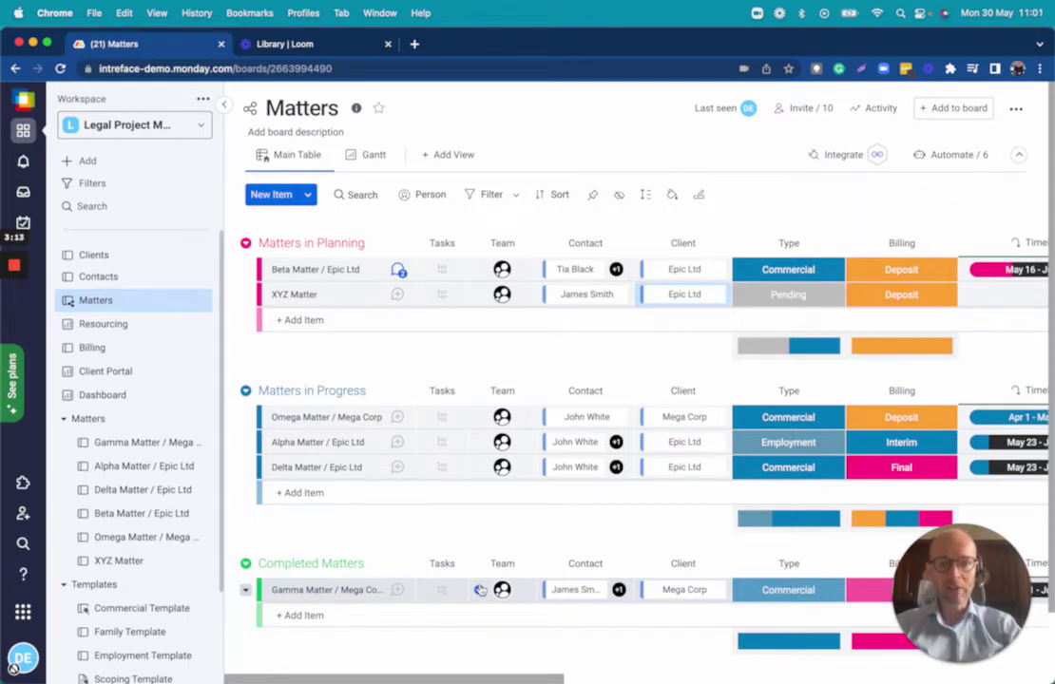
Examine the estimate, created date and bill link columns of the matters, and the team assigned to Beta Matter
{"action": "scroll", "coordinate": [612, 445], "scroll_direction": "right", "scroll_amount": 10}
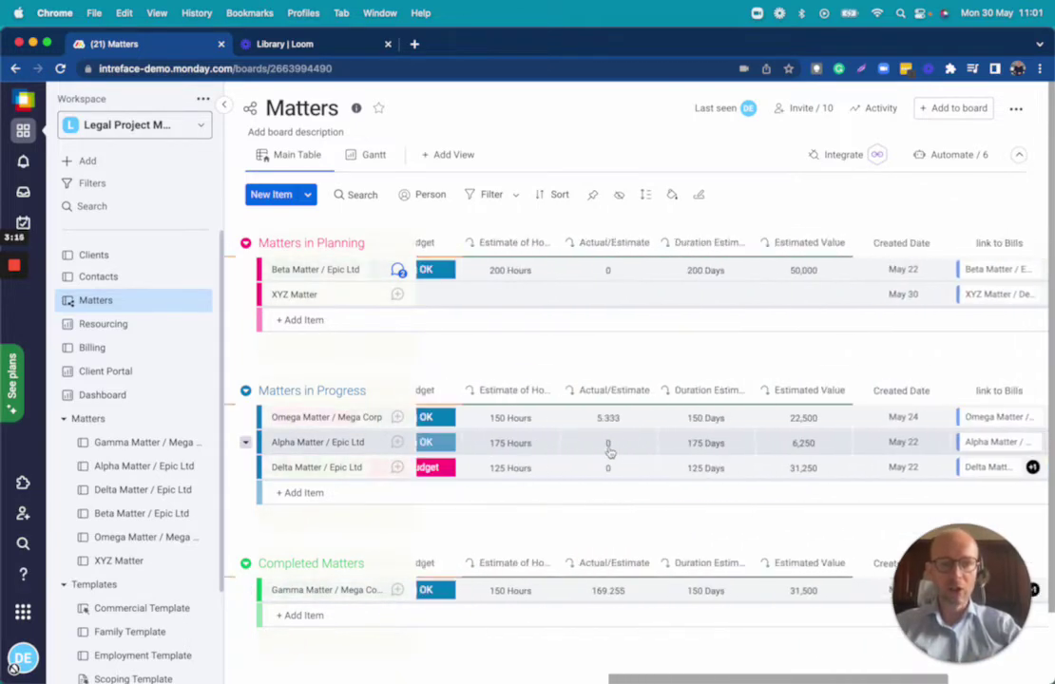
{"action": "scroll", "coordinate": [611, 452], "scroll_direction": "left", "scroll_amount": 10}
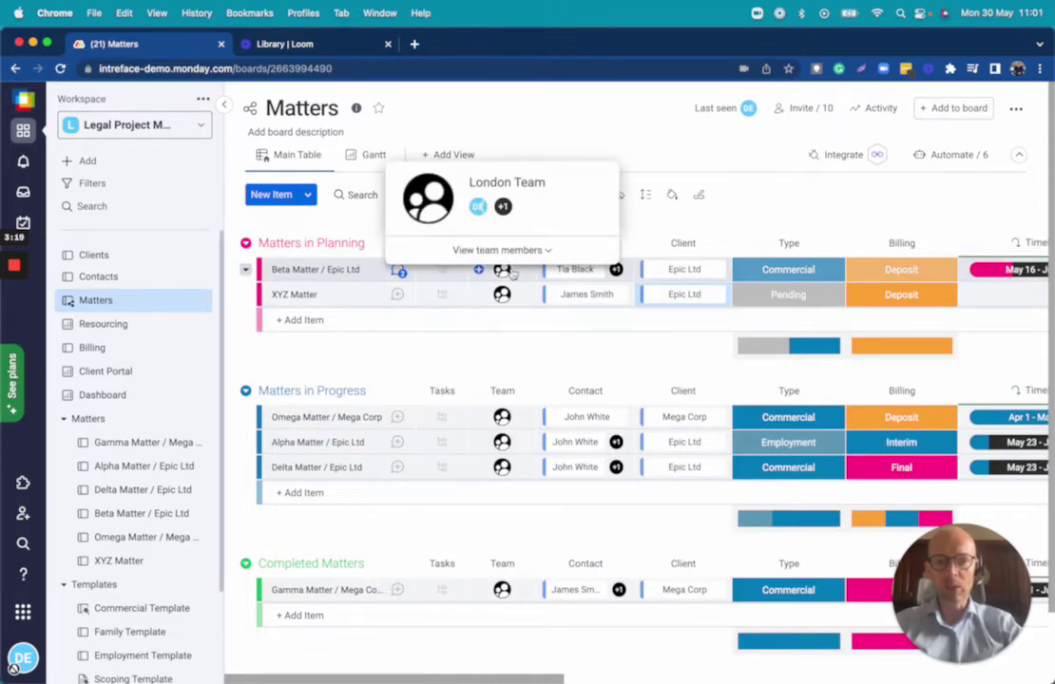
{"action": "left_click", "coordinate": [502, 250]}
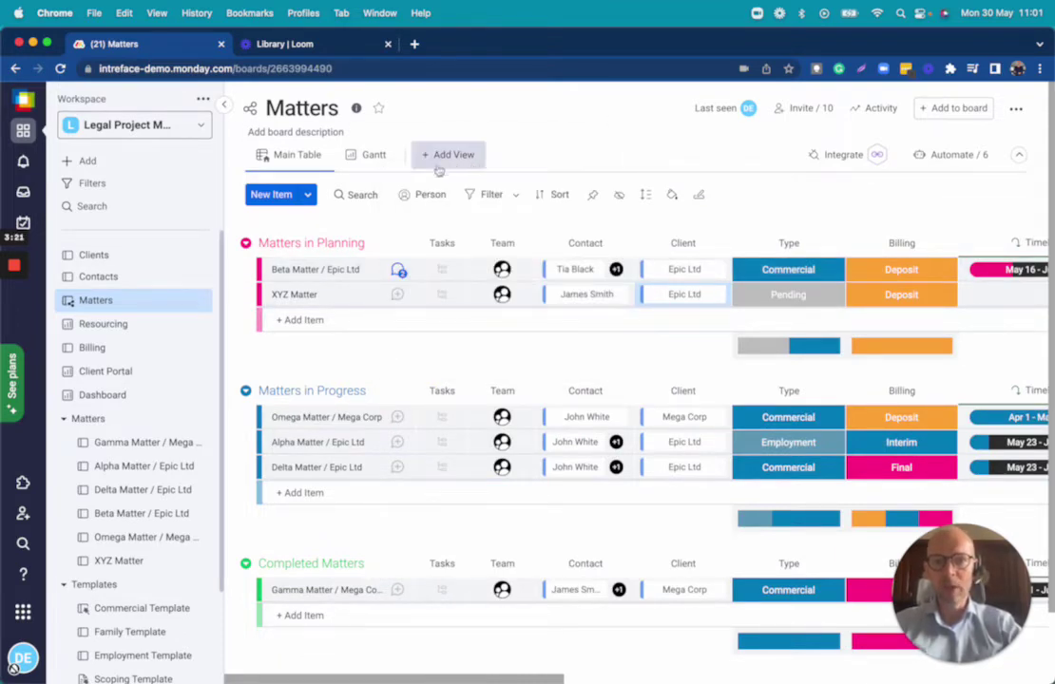
Filter the Matters board to show only the items assigned to the London Team
{"action": "left_click", "coordinate": [481, 194]}
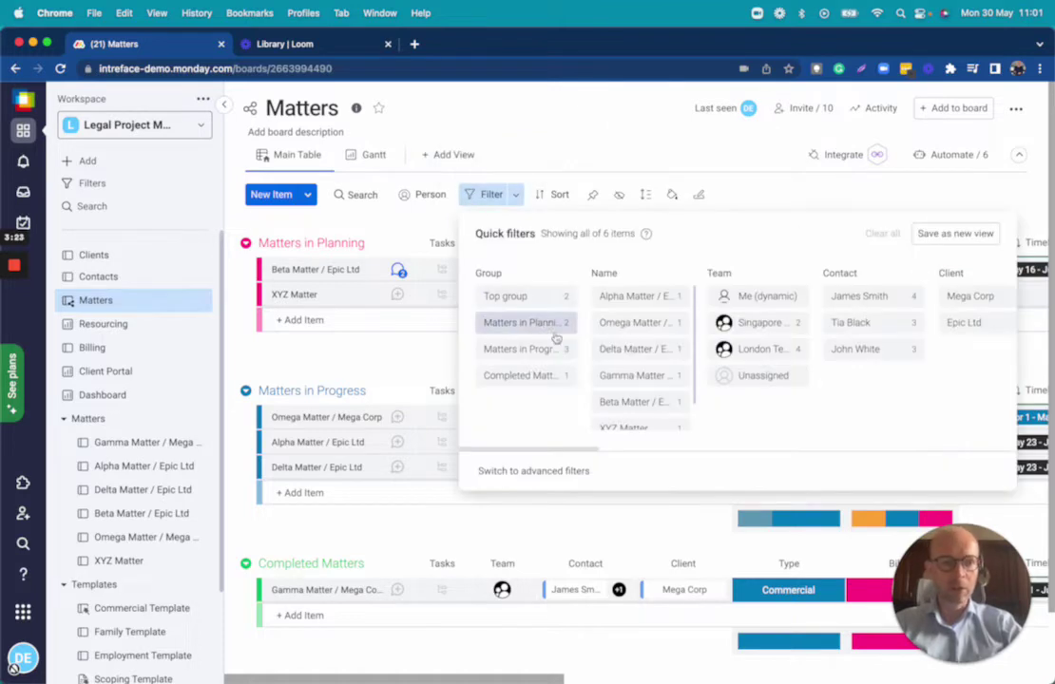
{"action": "scroll", "coordinate": [556, 338], "scroll_direction": "right", "scroll_amount": 3}
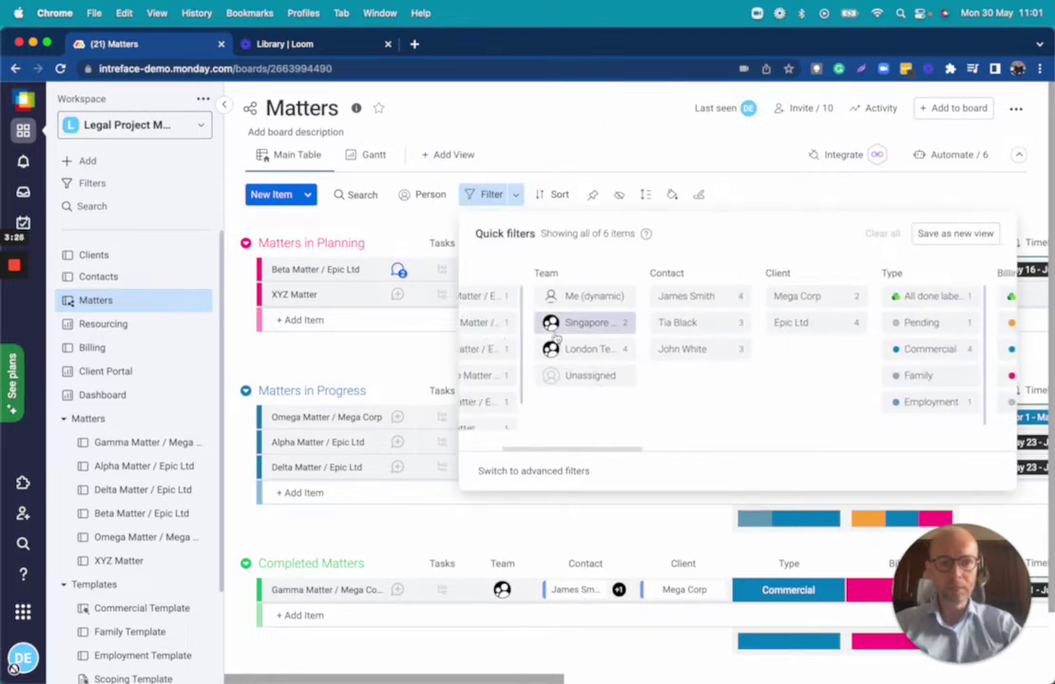
{"action": "scroll", "coordinate": [557, 337], "scroll_direction": "left", "scroll_amount": 3}
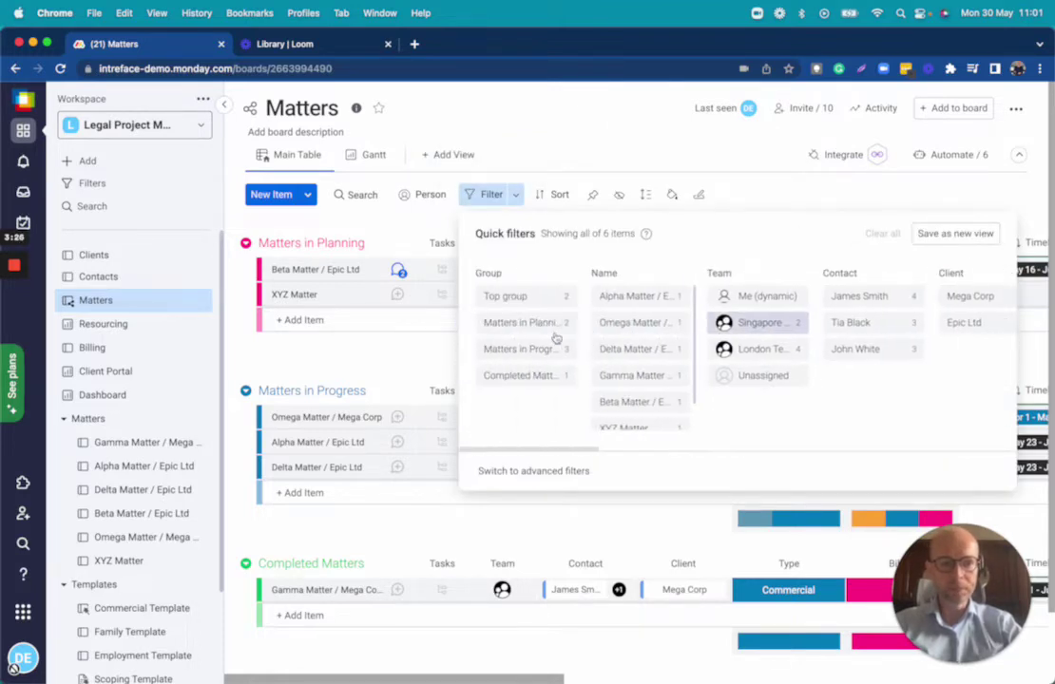
{"action": "left_click", "coordinate": [748, 350]}
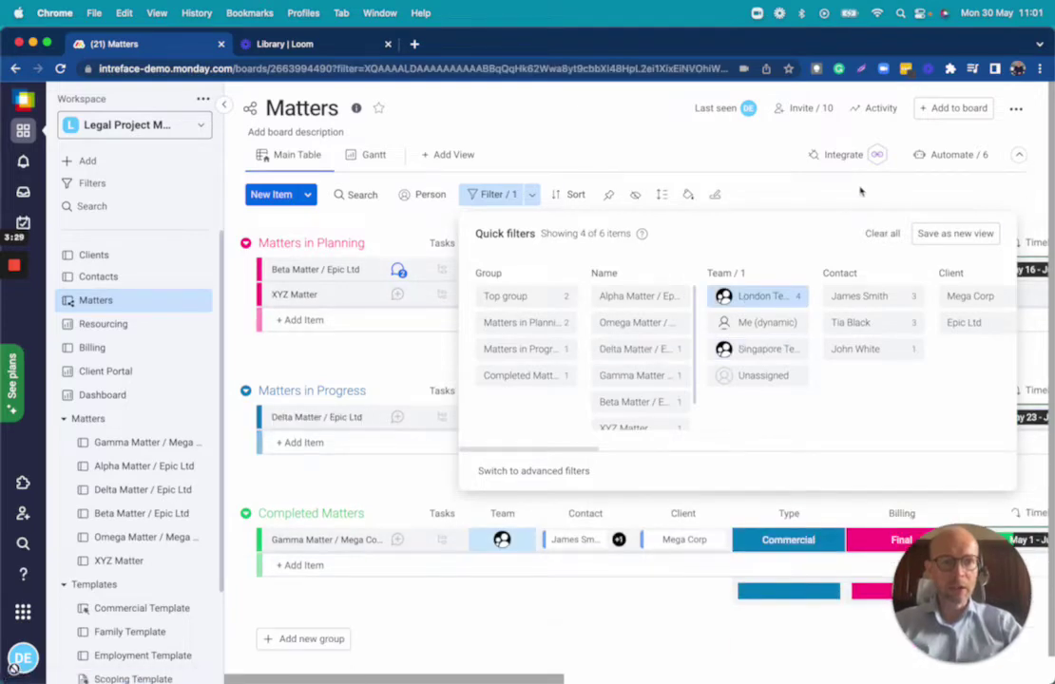
{"action": "left_click", "coordinate": [860, 191]}
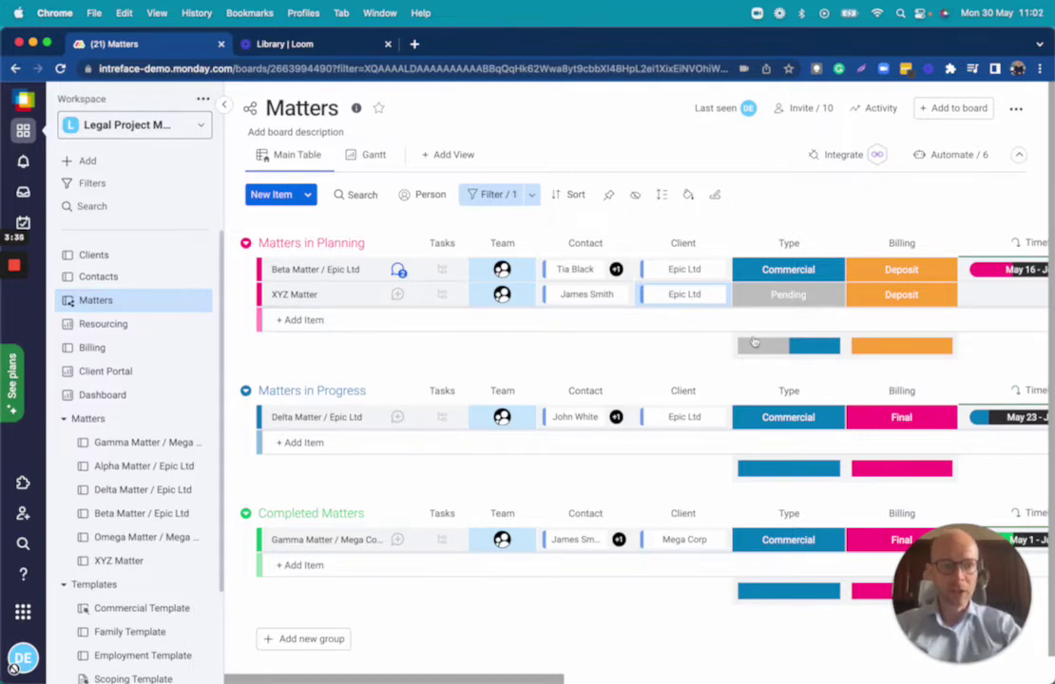
Examine the Lawyer, Stage and Budget columns of the filtered matters, including the Budget label options for Beta Matter
{"action": "scroll", "coordinate": [754, 341], "scroll_direction": "right", "scroll_amount": 5}
{"action": "scroll", "coordinate": [754, 341], "scroll_direction": "right", "scroll_amount": 10}
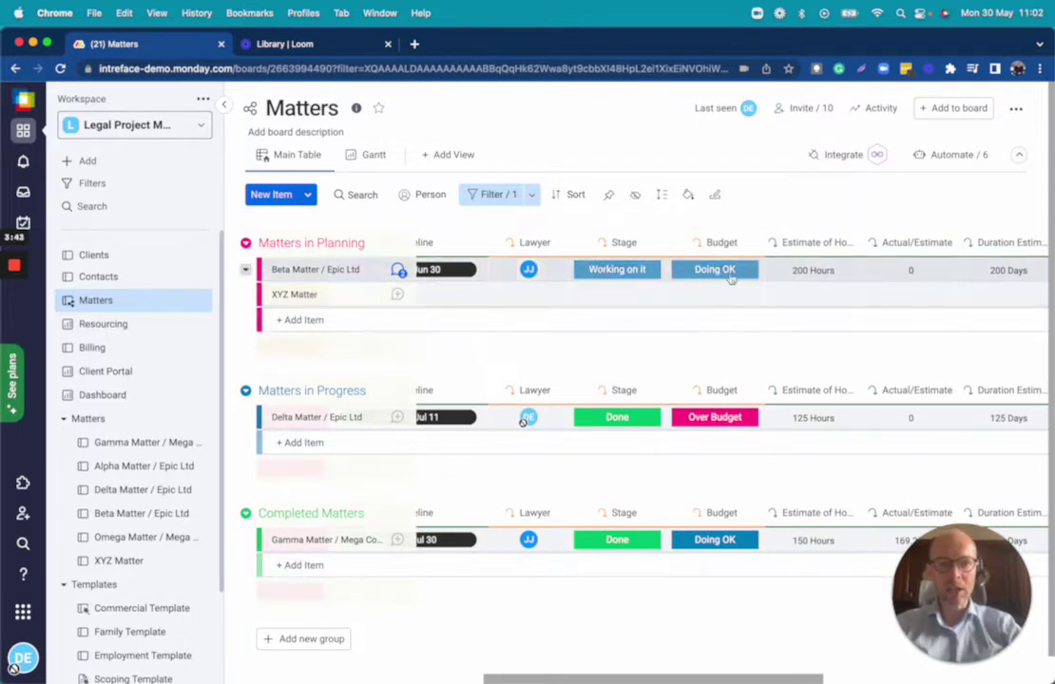
{"action": "left_click", "coordinate": [724, 269]}
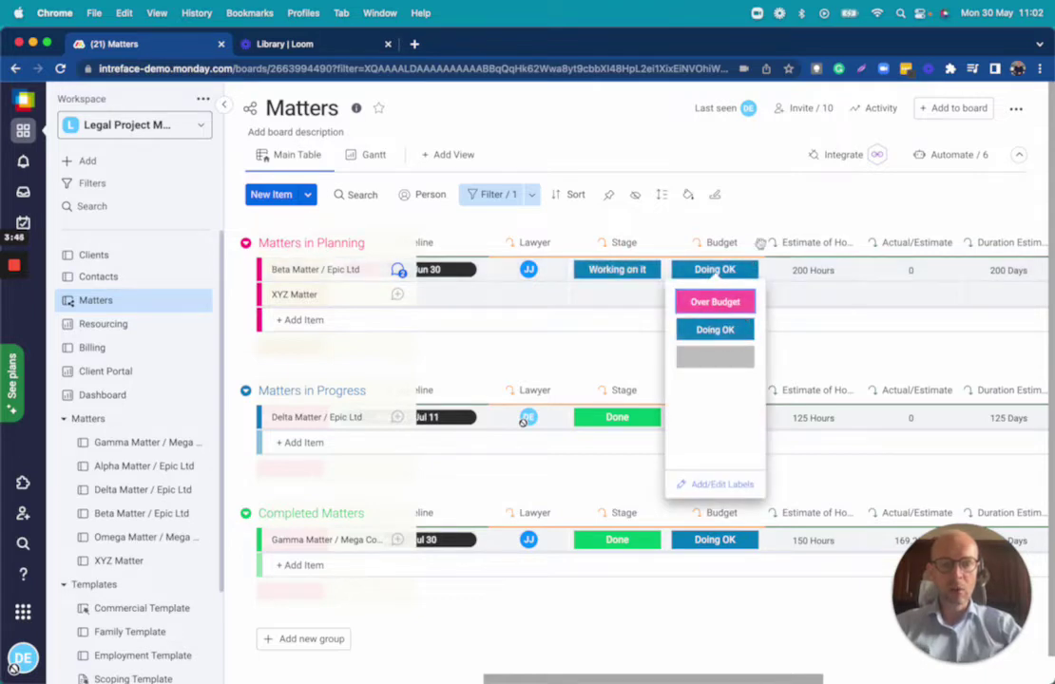
{"action": "left_click", "coordinate": [770, 202]}
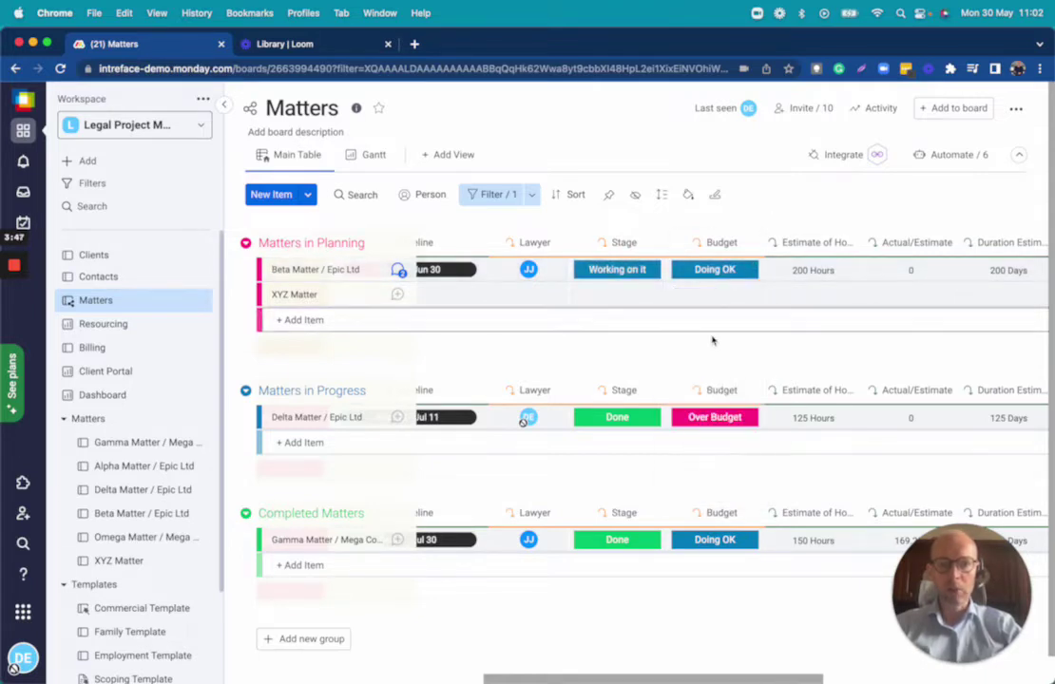
Clear the team filter from the Matters board
{"action": "scroll", "coordinate": [714, 343], "scroll_direction": "left", "scroll_amount": 10}
{"action": "left_click", "coordinate": [495, 195]}
{"action": "left_click", "coordinate": [841, 233]}
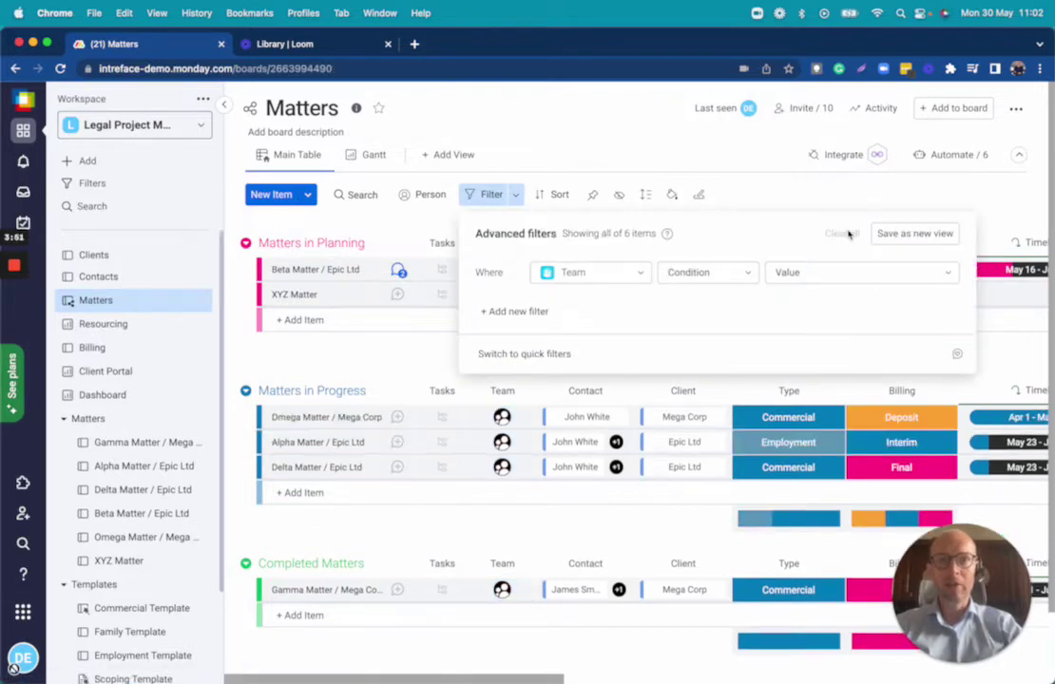
{"action": "left_click", "coordinate": [789, 192]}
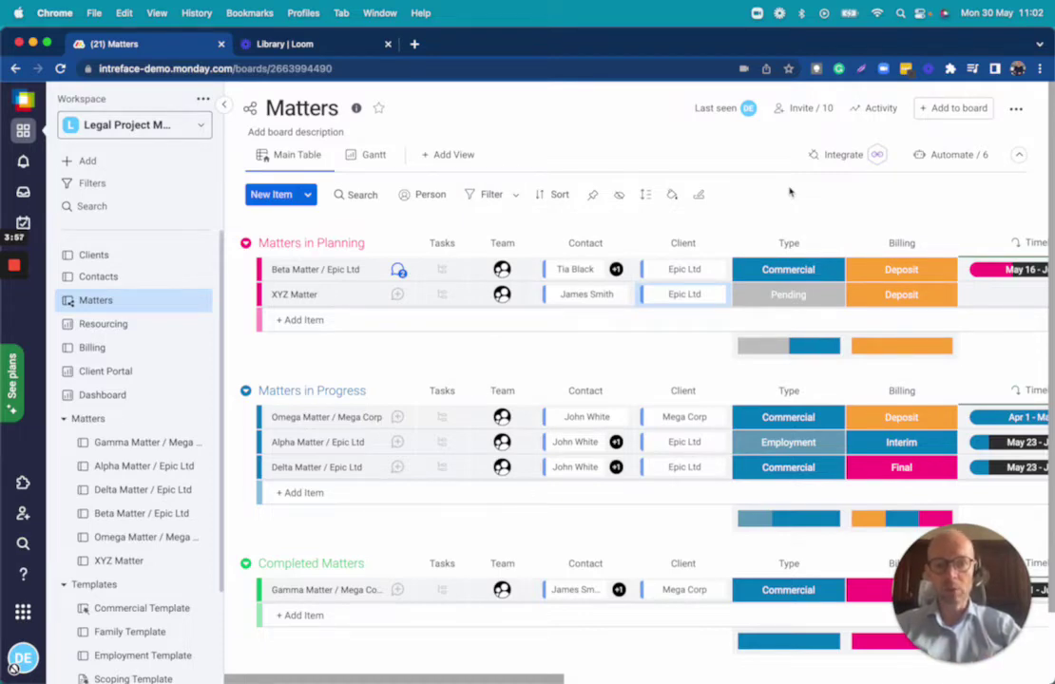
Open the Gantt view of the Matters board
{"action": "left_click", "coordinate": [372, 158]}
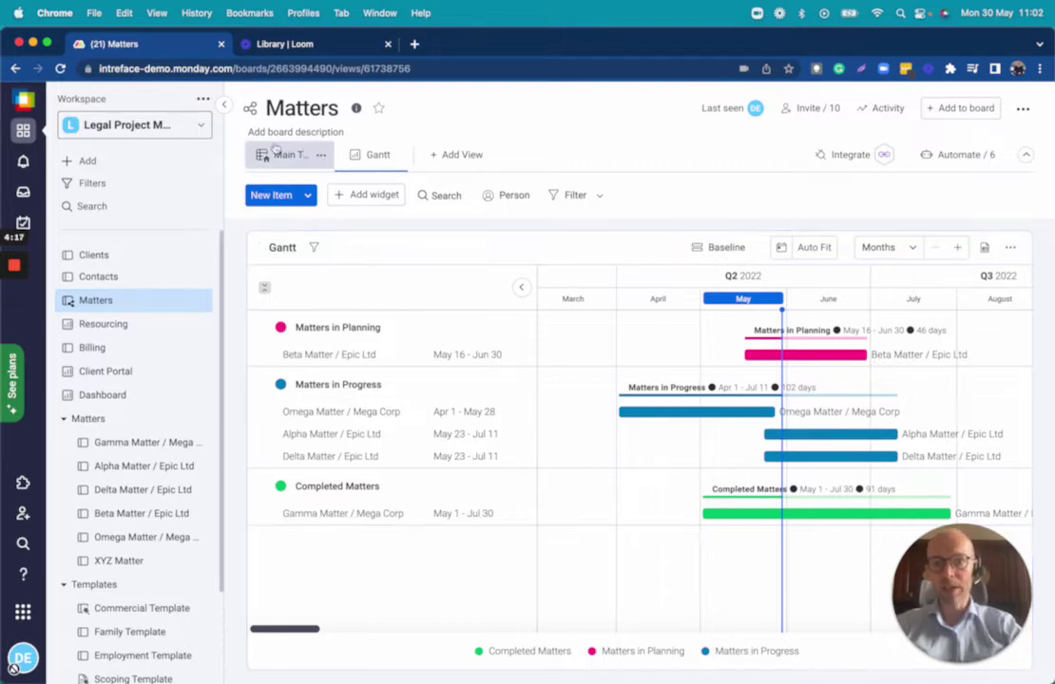
Return to the Matters board's main table, set XYZ Matter's Type to Commercial and review the available type labels
{"action": "left_click", "coordinate": [278, 156]}
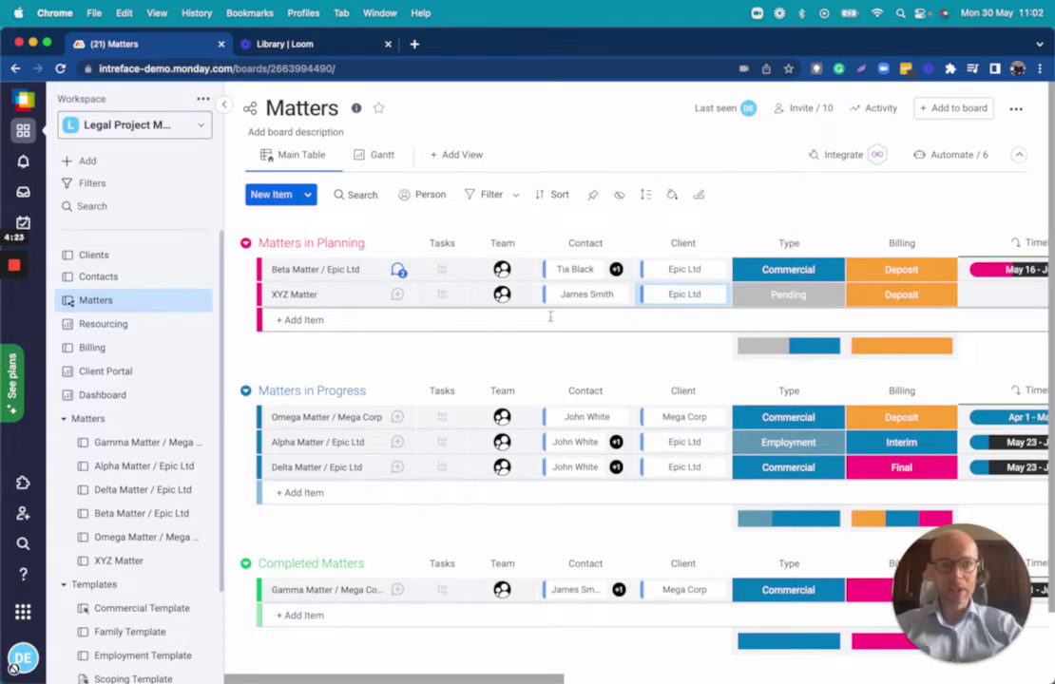
{"action": "left_click", "coordinate": [807, 298]}
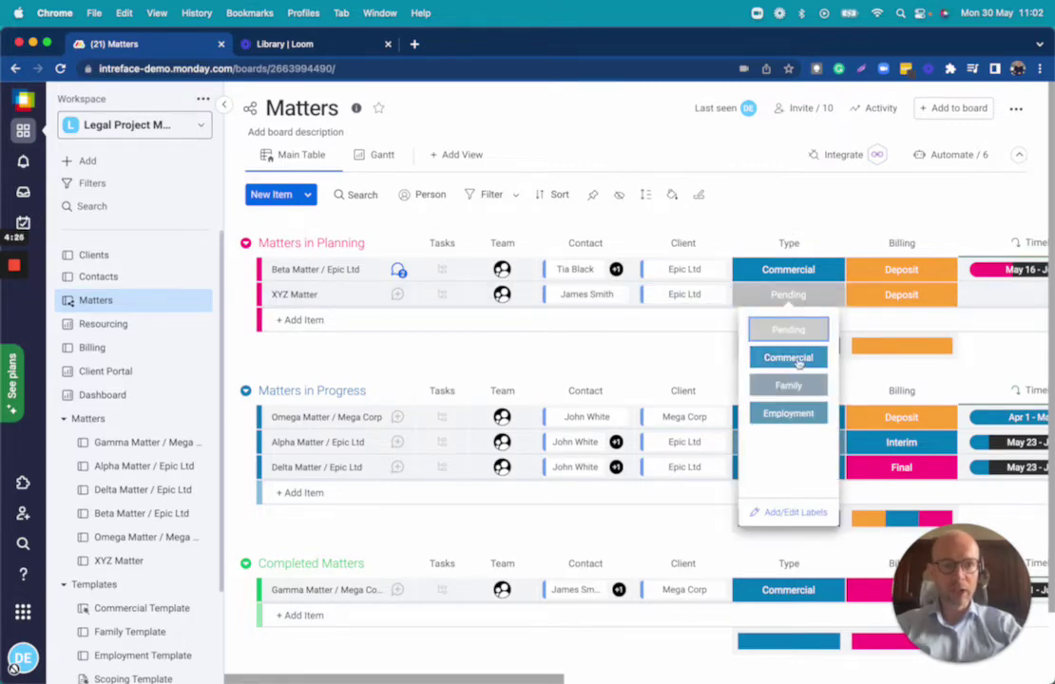
{"action": "left_click", "coordinate": [796, 359]}
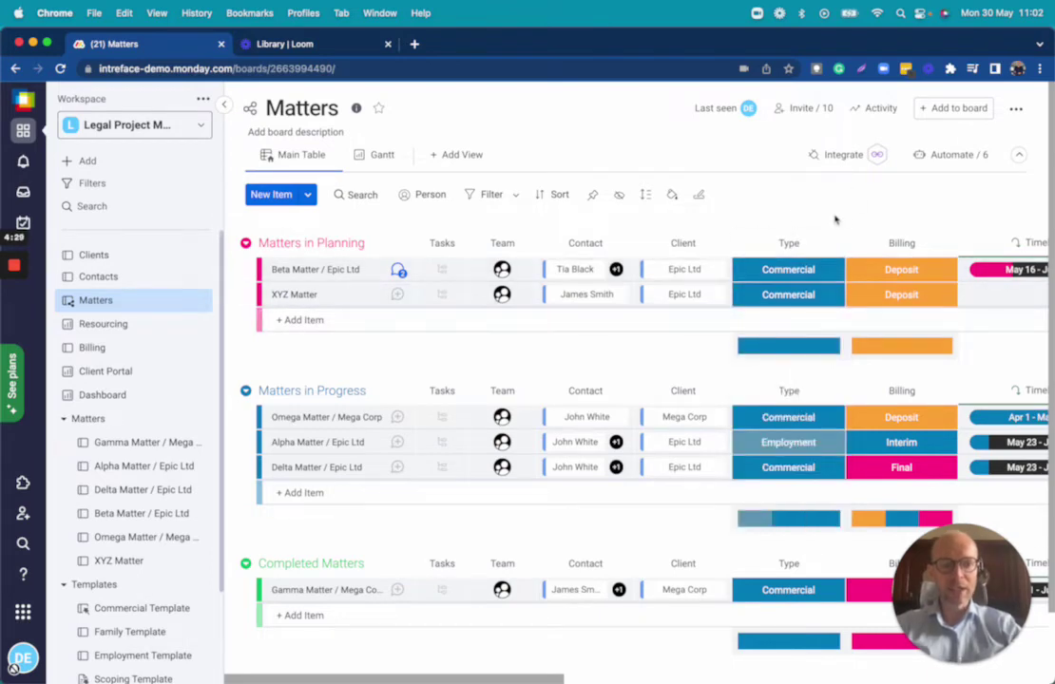
{"action": "left_click", "coordinate": [787, 295]}
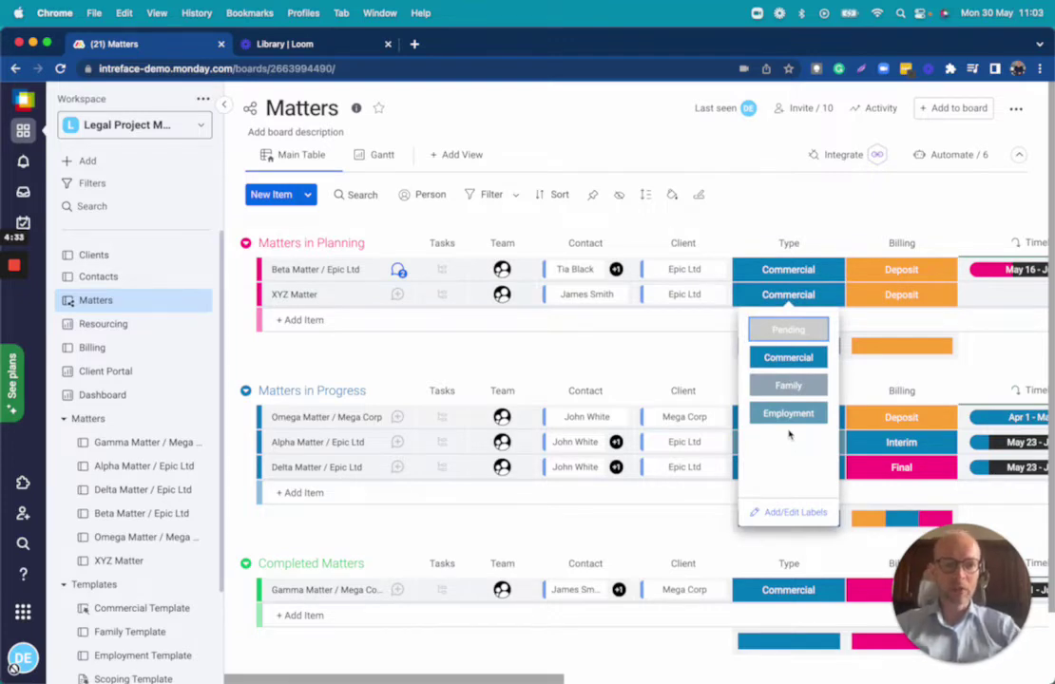
{"action": "left_click", "coordinate": [796, 199]}
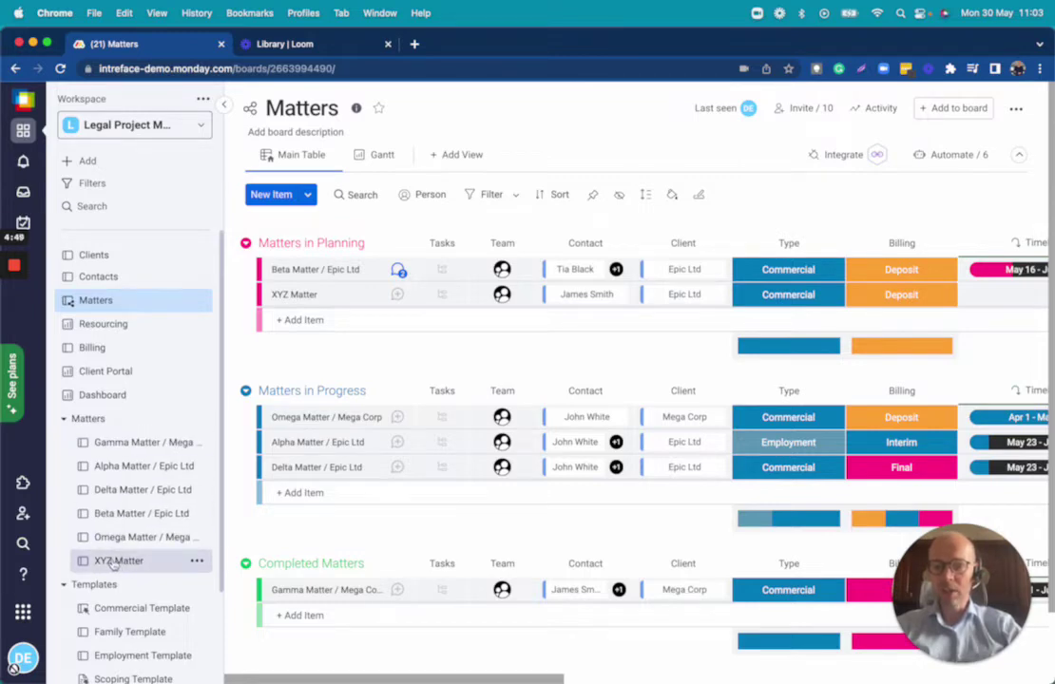
Open the XYZ Matter board and look through its task columns
{"action": "left_click", "coordinate": [112, 563]}
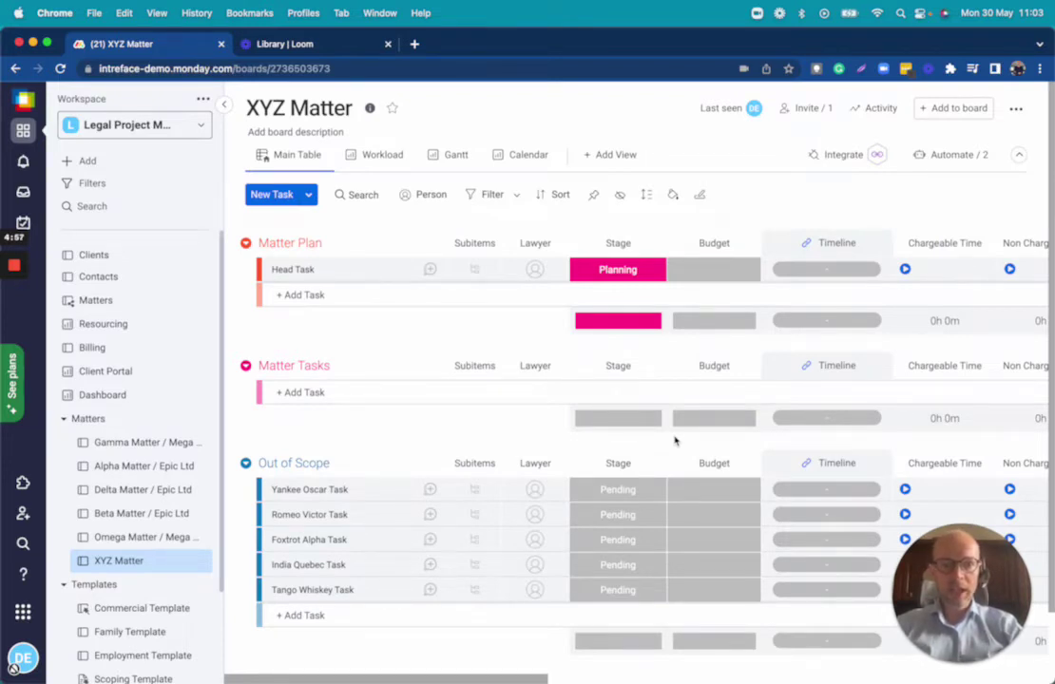
{"action": "scroll", "coordinate": [760, 242], "scroll_direction": "right", "scroll_amount": 10}
{"action": "scroll", "coordinate": [753, 252], "scroll_direction": "right", "scroll_amount": 3}
{"action": "scroll", "coordinate": [753, 251], "scroll_direction": "left", "scroll_amount": 10}
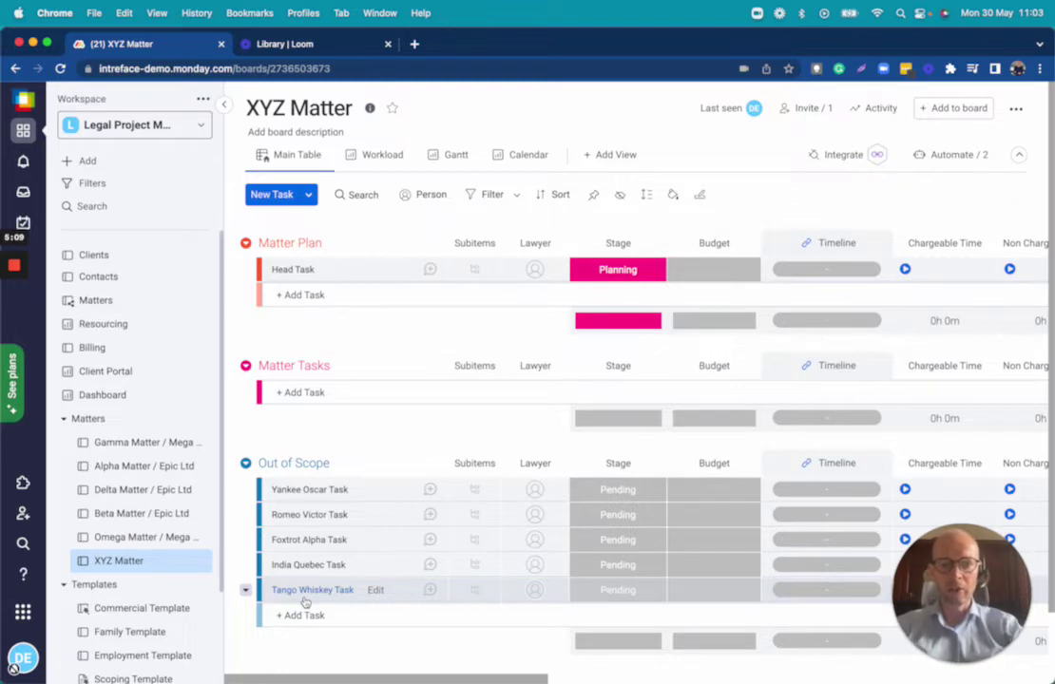
Move Yankee Oscar Task, Foxtrot Alpha Task and India Quebec Task from Out of Scope into the Matter Tasks group
{"action": "left_click_drag", "start_coordinate": [323, 490], "coordinate": [312, 399]}
{"action": "left_click_drag", "start_coordinate": [304, 540], "coordinate": [293, 435]}
{"action": "left_click_drag", "start_coordinate": [285, 564], "coordinate": [285, 418]}
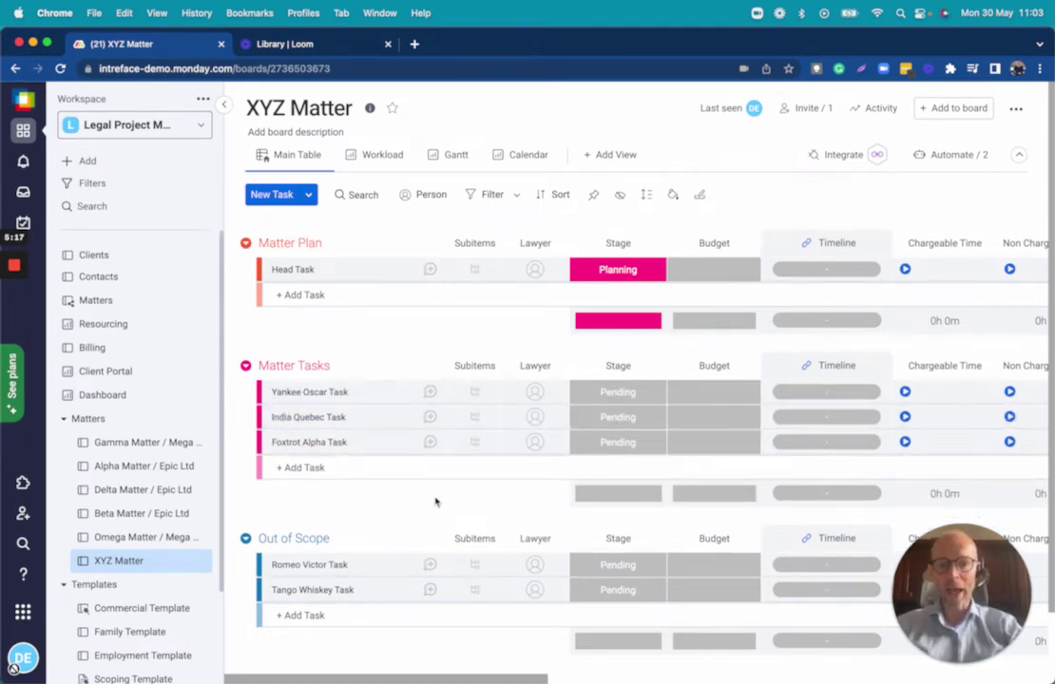
{"action": "left_click", "coordinate": [352, 471]}
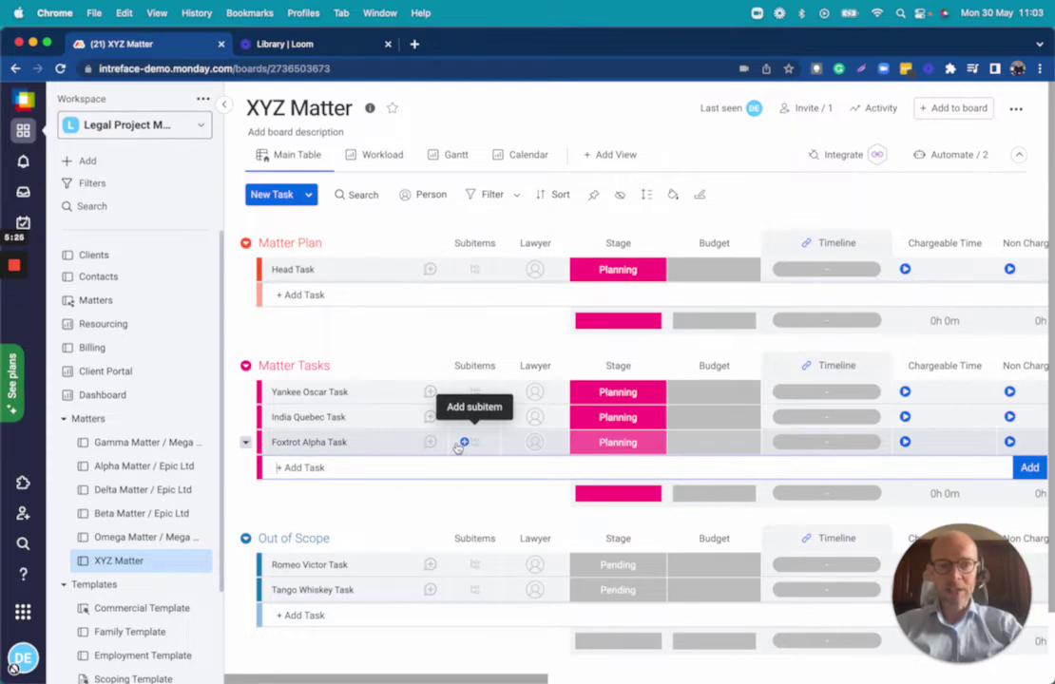
Assign the second listed lawyer to Yankee Oscar and India Quebec Tasks, and the first listed lawyer to Foxtrot Alpha and Head Tasks
{"action": "left_click", "coordinate": [535, 392]}
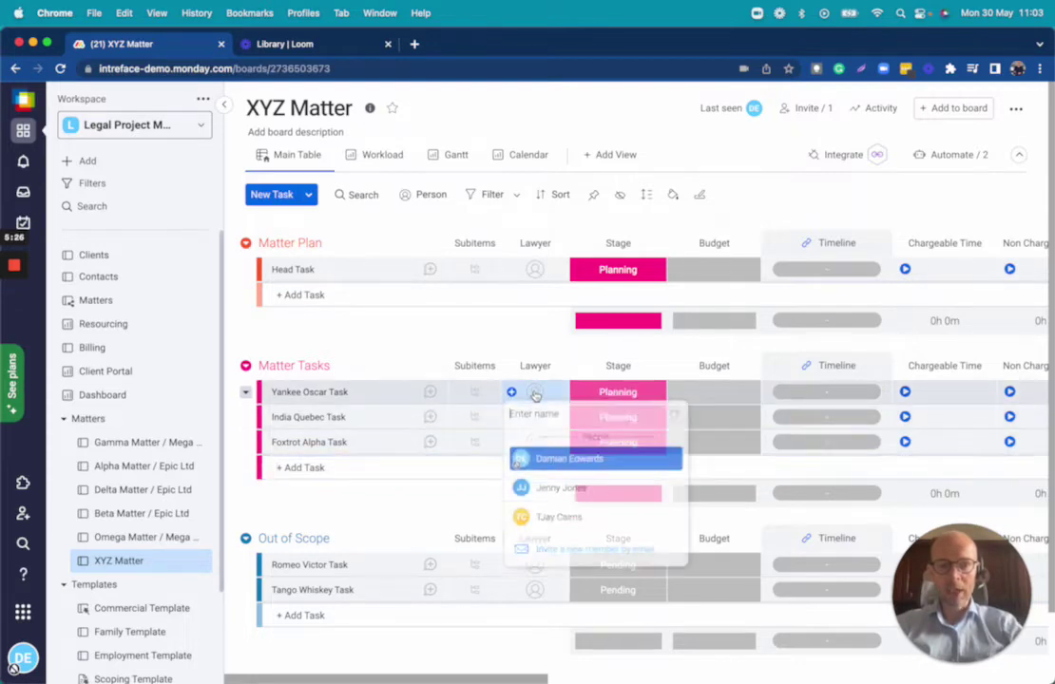
{"action": "left_click", "coordinate": [537, 491]}
{"action": "left_click", "coordinate": [520, 417]}
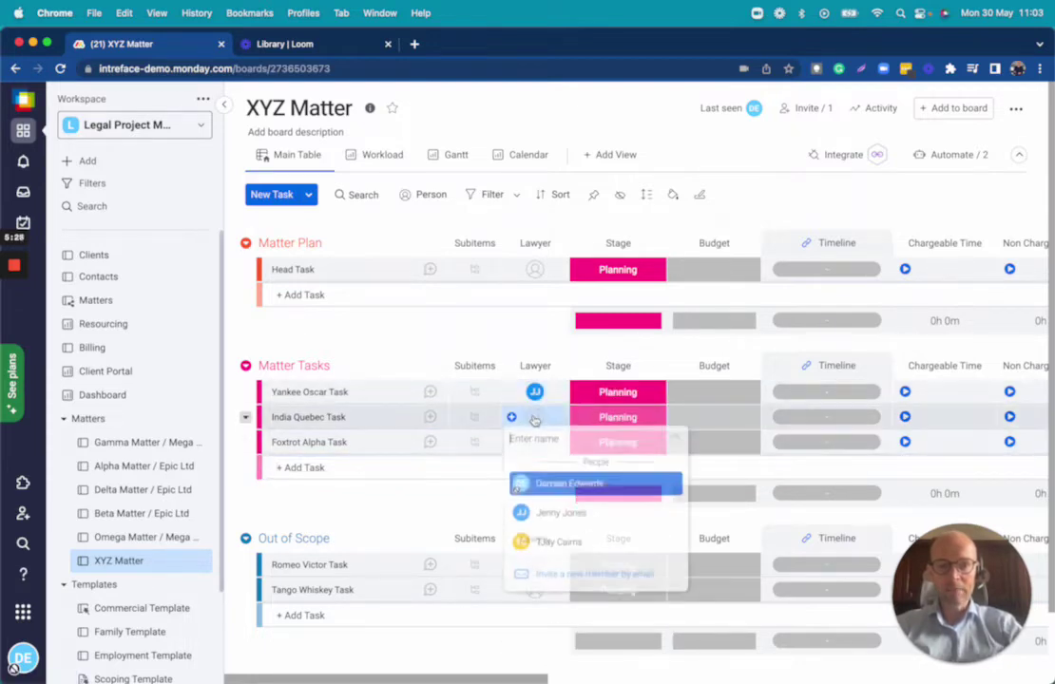
{"action": "left_click", "coordinate": [538, 515]}
{"action": "left_click", "coordinate": [534, 441]}
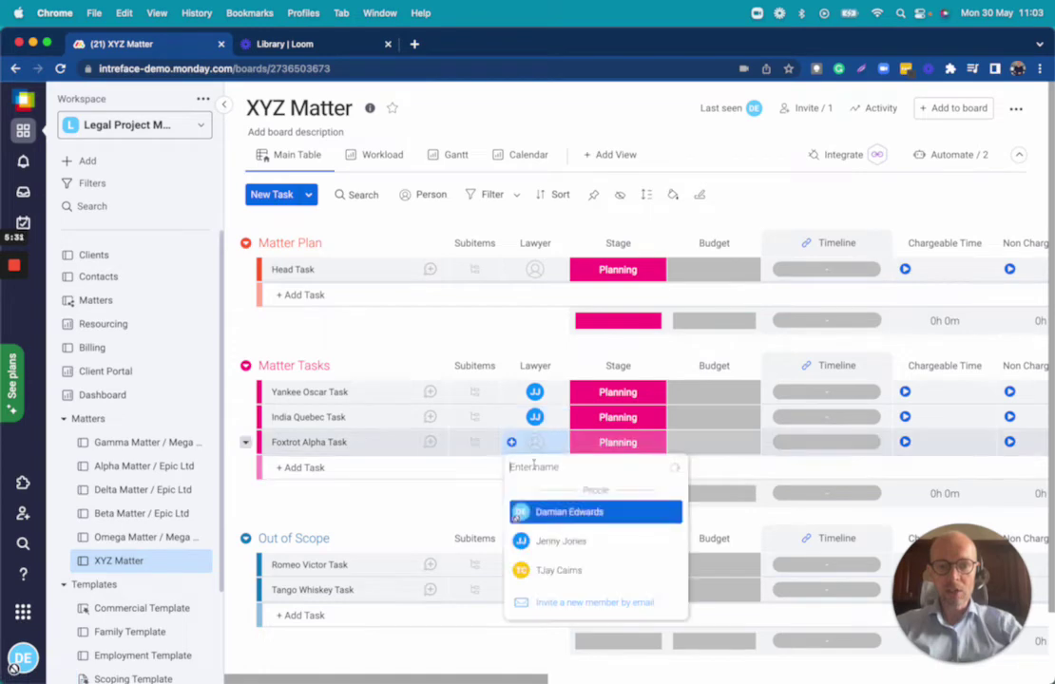
{"action": "left_click", "coordinate": [537, 512]}
{"action": "left_click", "coordinate": [535, 269]}
{"action": "left_click", "coordinate": [540, 337]}
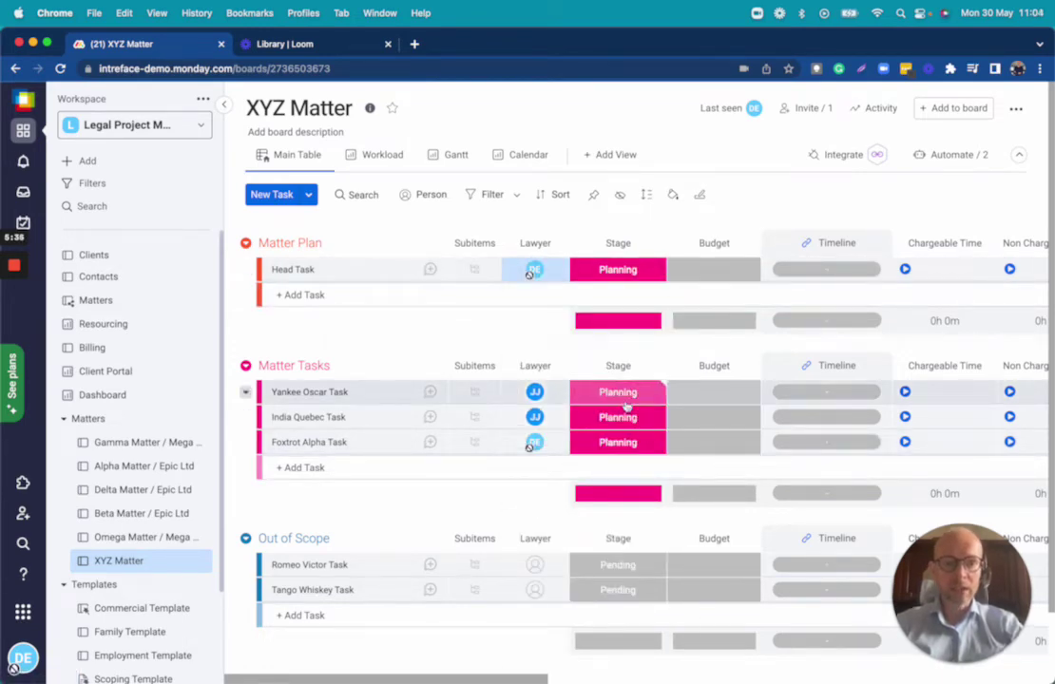
Set the timeline of Yankee Oscar Task to June 15 - 24, 2022
{"action": "scroll", "coordinate": [625, 407], "scroll_direction": "right", "scroll_amount": 5}
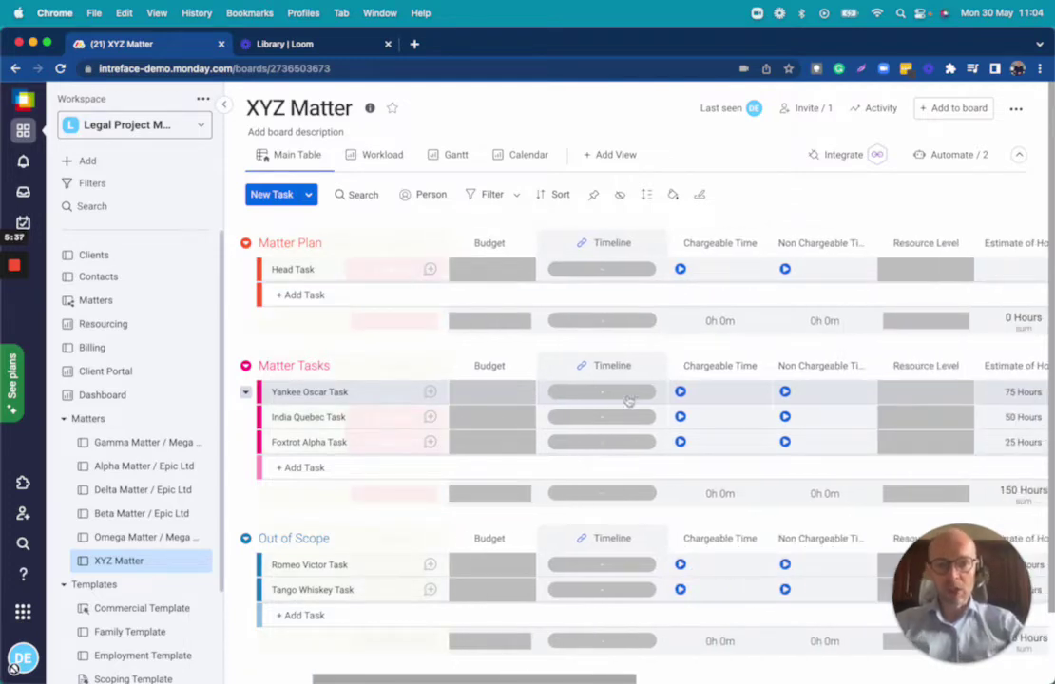
{"action": "left_click", "coordinate": [600, 393]}
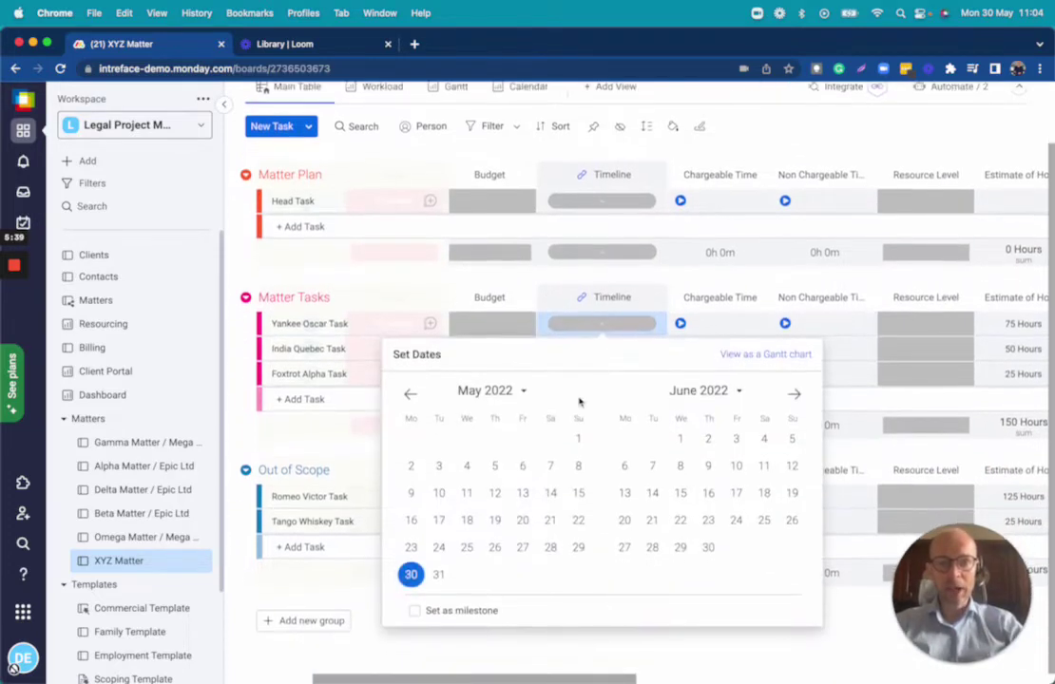
{"action": "left_click", "coordinate": [623, 466]}
{"action": "left_click", "coordinate": [707, 547]}
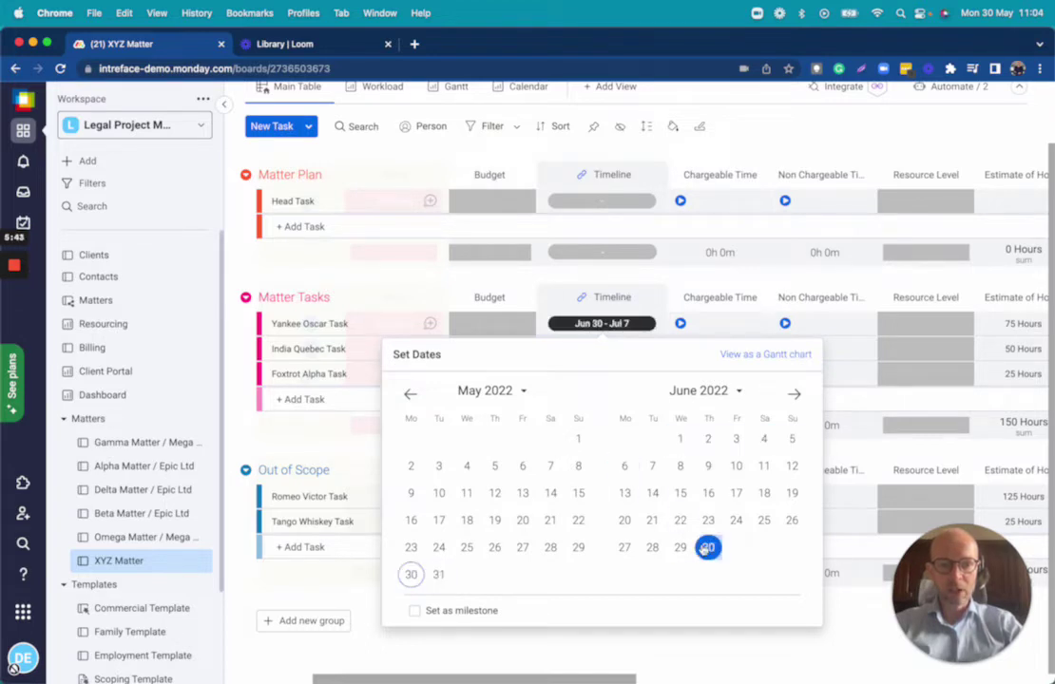
{"action": "left_click", "coordinate": [625, 493]}
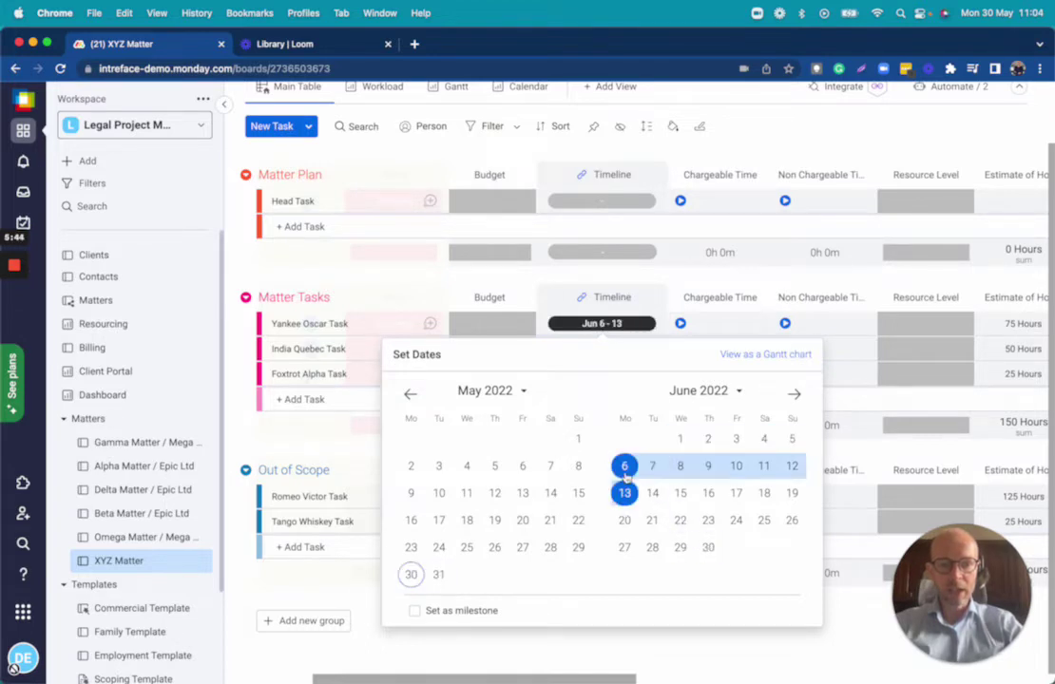
{"action": "left_click", "coordinate": [681, 492]}
{"action": "left_click", "coordinate": [735, 520]}
{"action": "left_click", "coordinate": [765, 665]}
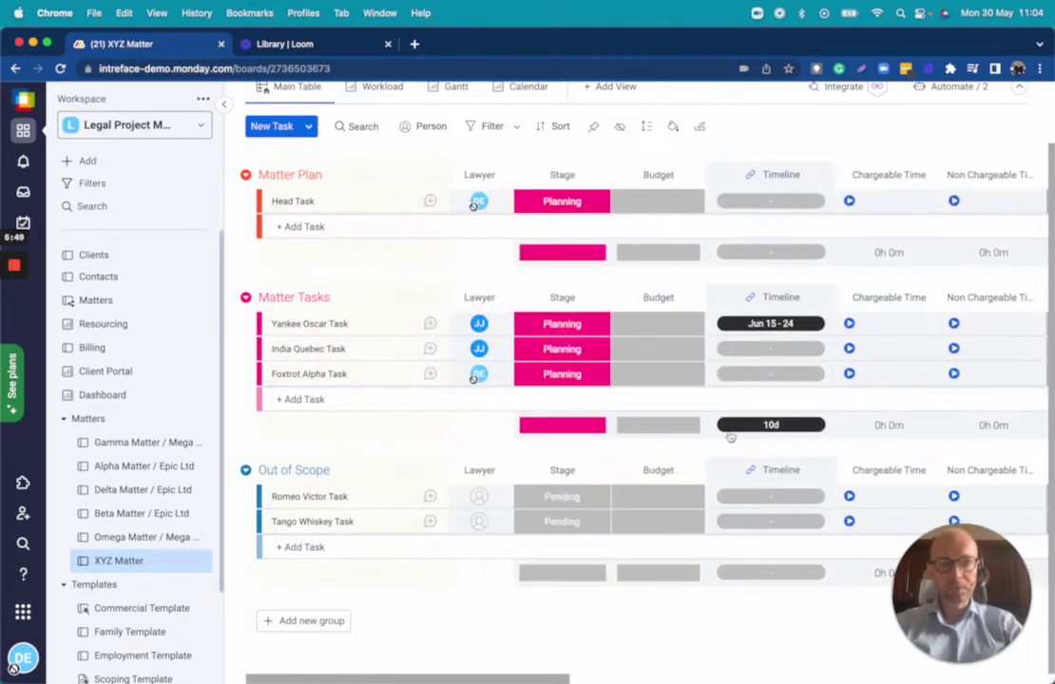
Set the Estimate of Hours for Yankee Oscar Task to 90
{"action": "scroll", "coordinate": [729, 436], "scroll_direction": "right", "scroll_amount": 10}
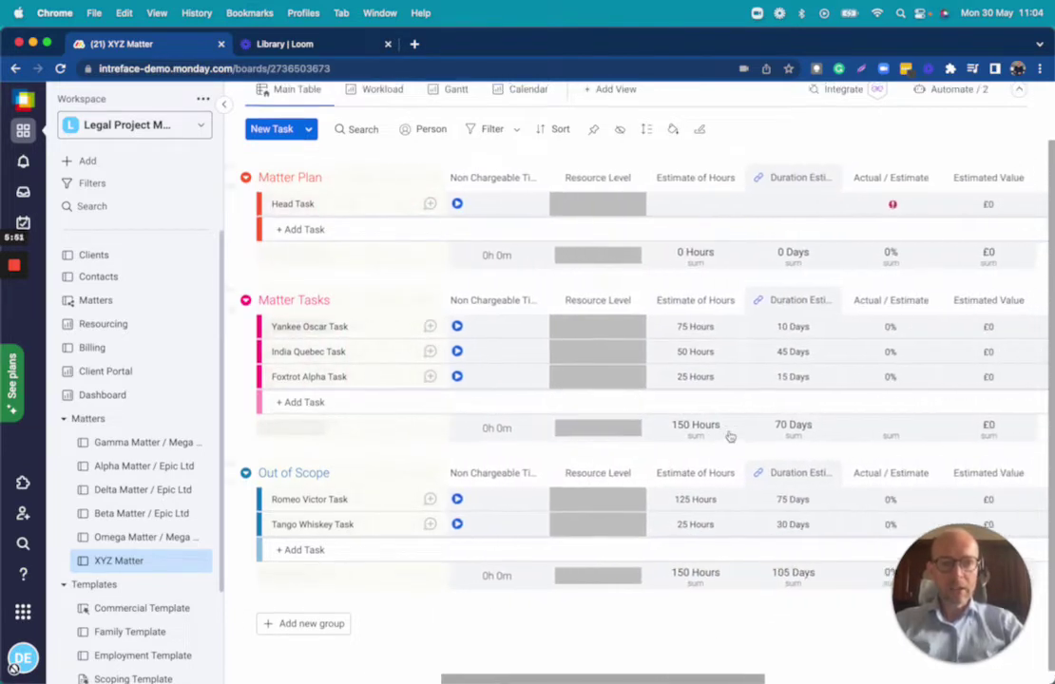
{"action": "scroll", "coordinate": [730, 436], "scroll_direction": "right", "scroll_amount": 3}
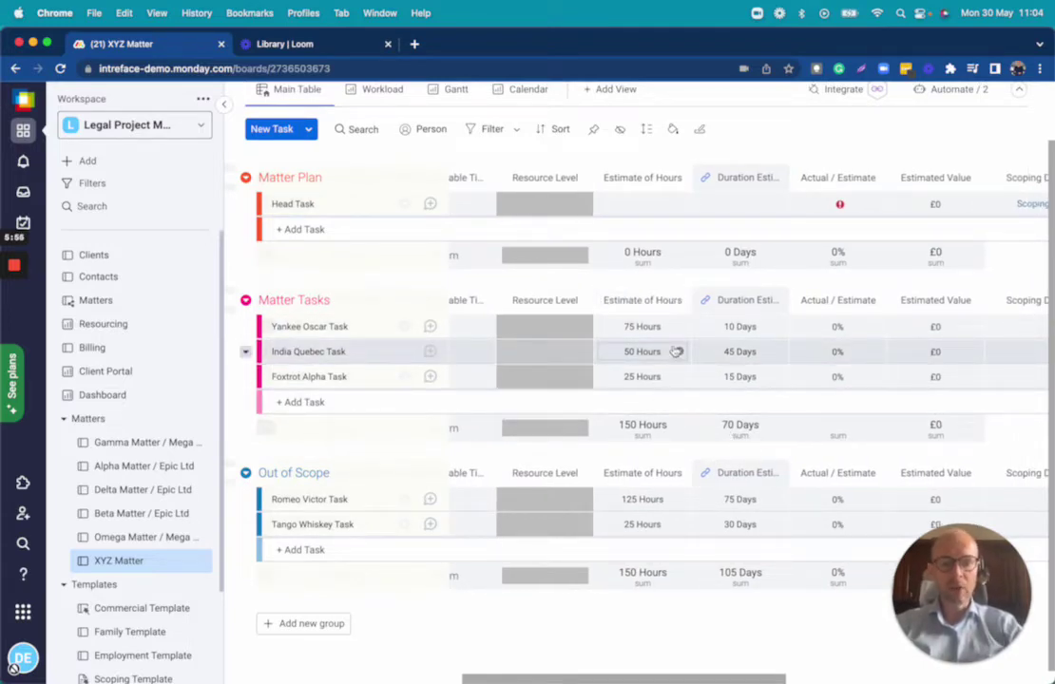
{"action": "left_click", "coordinate": [637, 327]}
{"action": "type", "text": "90"}
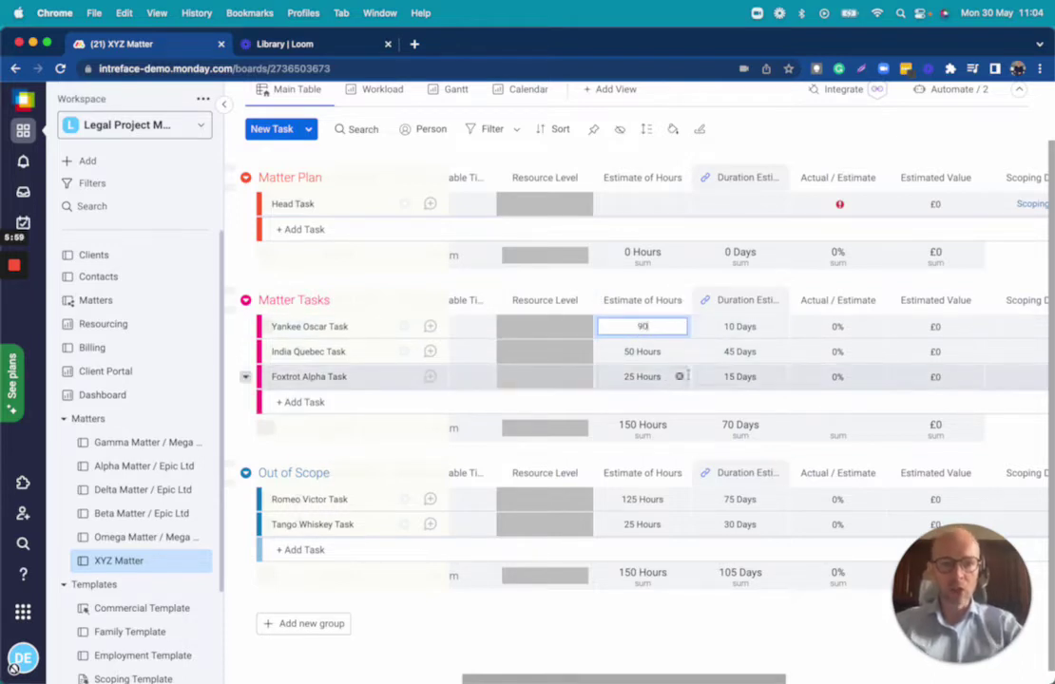
{"action": "left_click", "coordinate": [738, 326]}
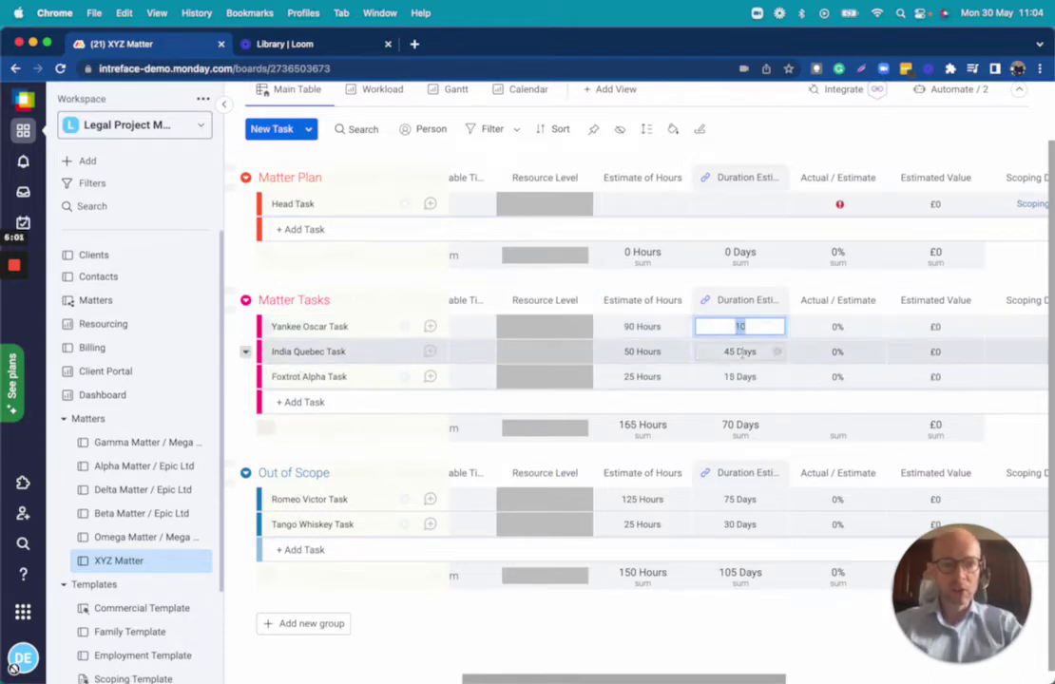
Set India Quebec Task's duration estimate to 30 days and check the Timeline column
{"action": "left_click", "coordinate": [739, 351]}
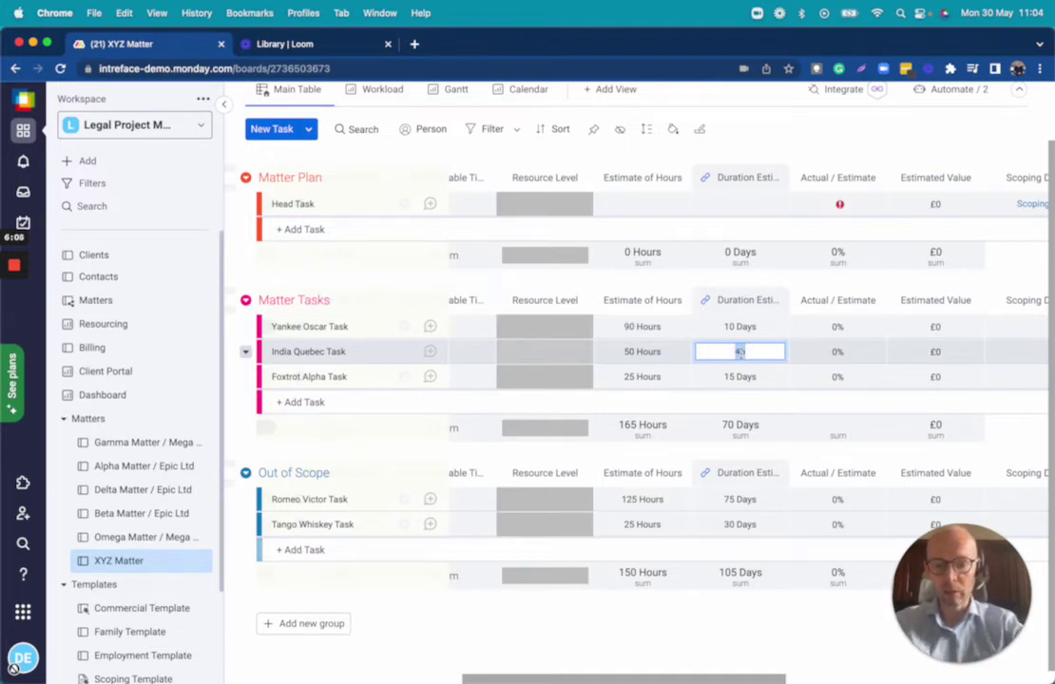
{"action": "type", "text": "30"}
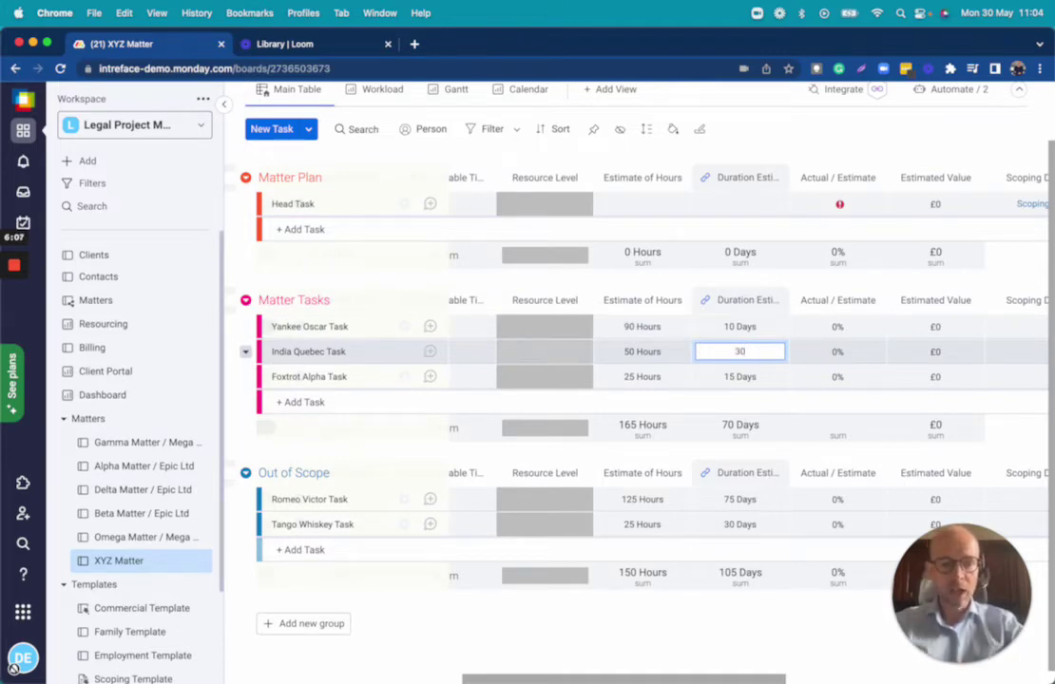
{"action": "key", "text": "Return"}
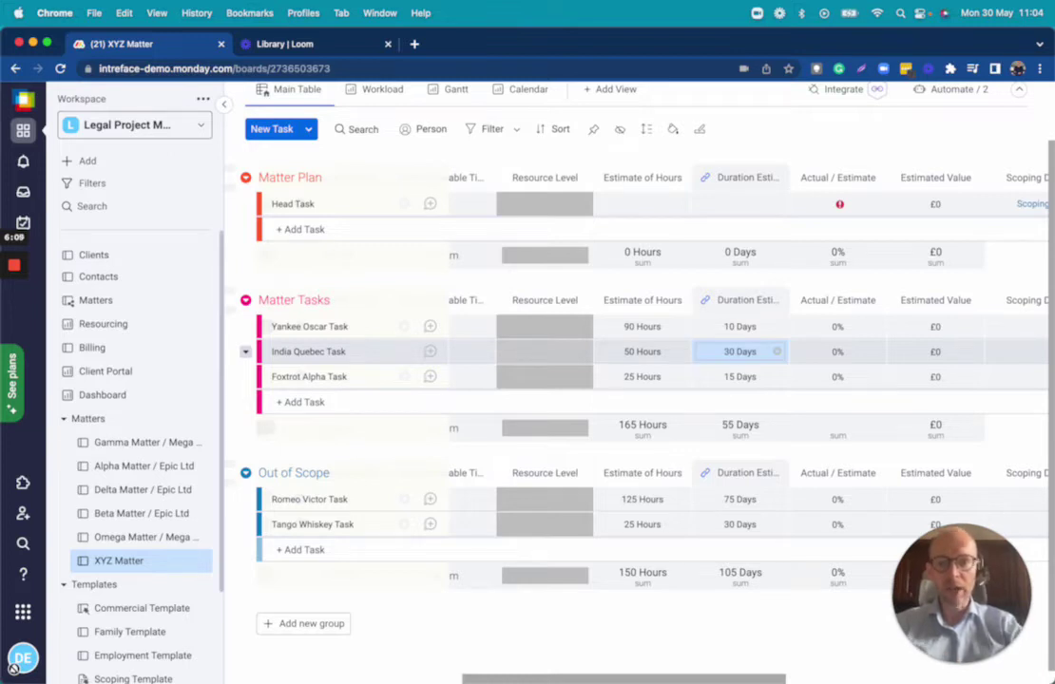
{"action": "scroll", "coordinate": [713, 376], "scroll_direction": "left", "scroll_amount": 10}
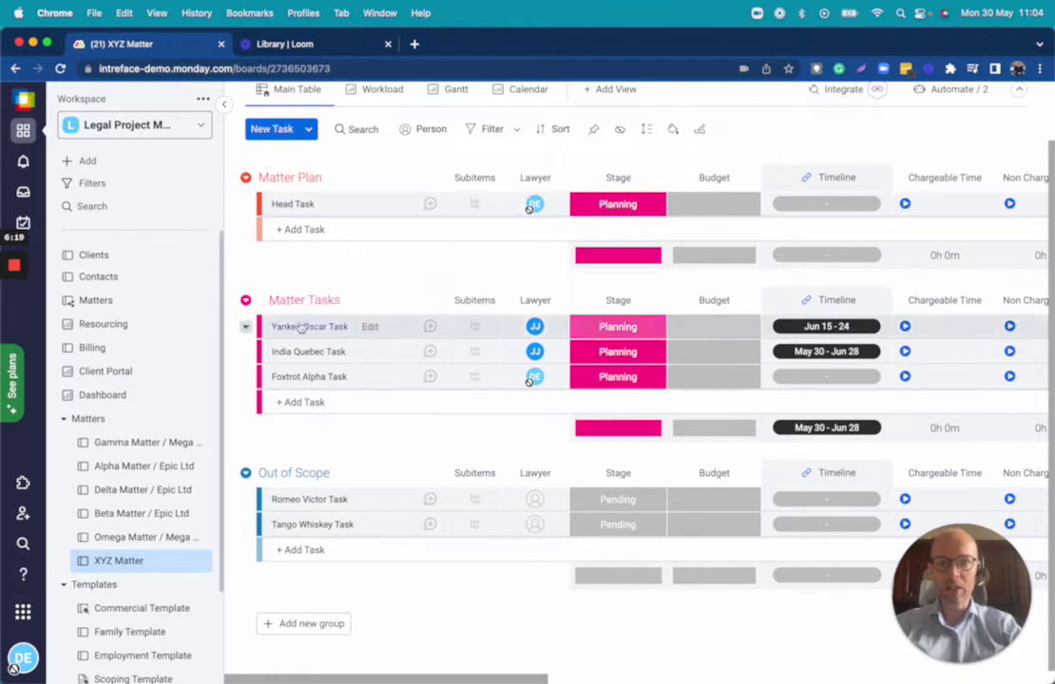
Open the Gamma Matter / Mega Corp board and examine its time and estimate columns and Yankee Oscar Task's Resource Level options
{"action": "left_click", "coordinate": [121, 443]}
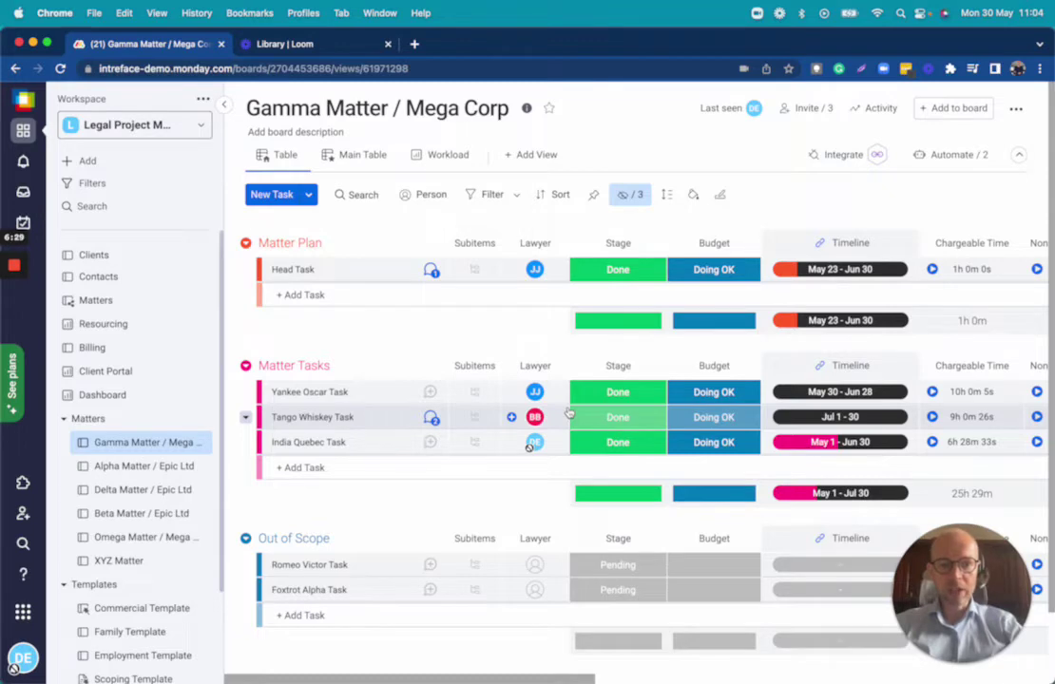
{"action": "scroll", "coordinate": [570, 404], "scroll_direction": "right", "scroll_amount": 3}
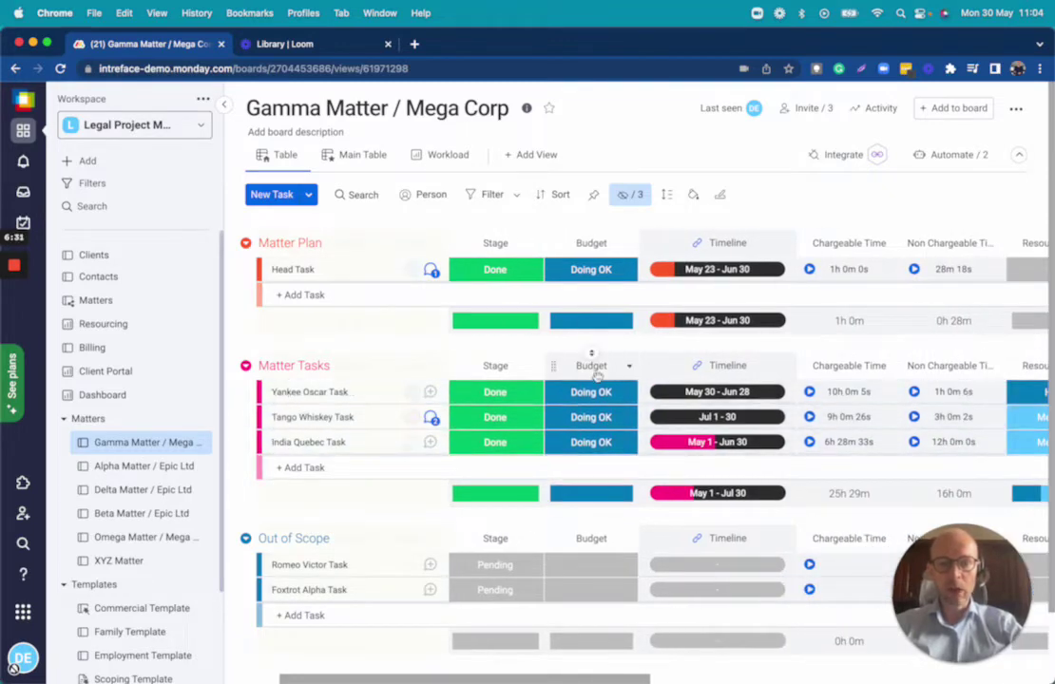
{"action": "scroll", "coordinate": [597, 380], "scroll_direction": "right", "scroll_amount": 5}
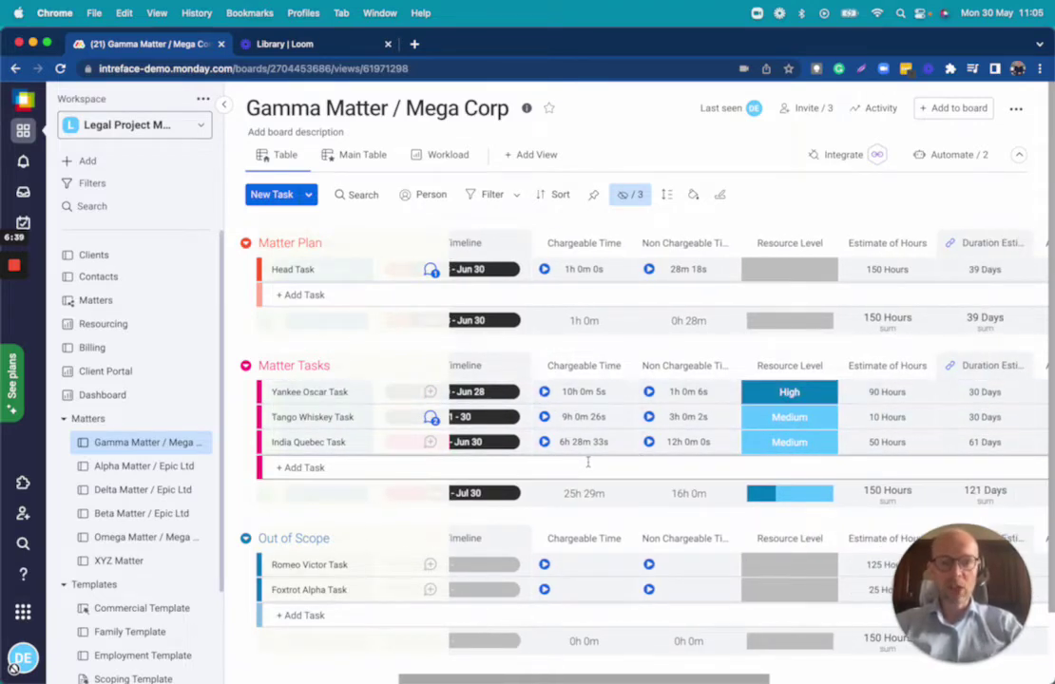
{"action": "scroll", "coordinate": [678, 422], "scroll_direction": "right", "scroll_amount": 5}
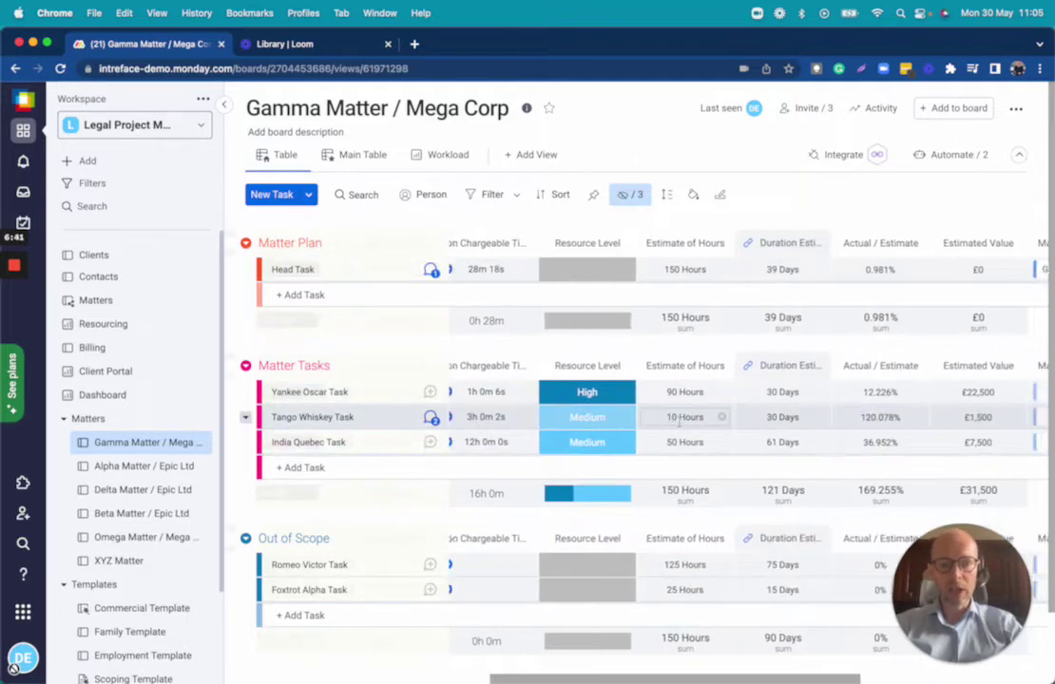
{"action": "scroll", "coordinate": [680, 428], "scroll_direction": "right", "scroll_amount": 1}
{"action": "left_click", "coordinate": [542, 392]}
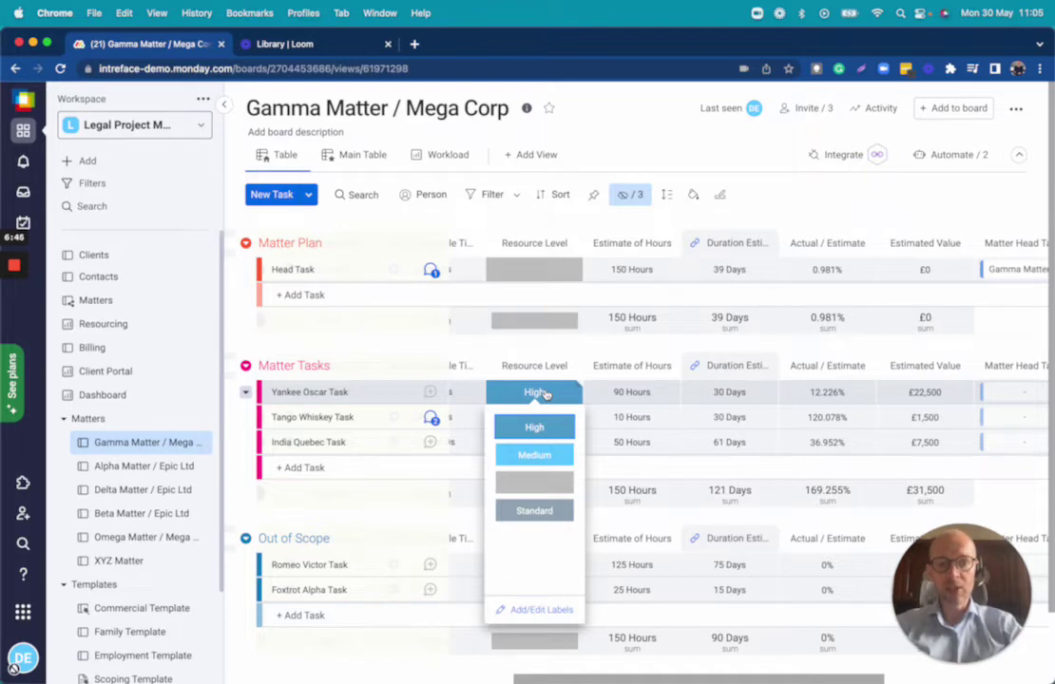
{"action": "left_click", "coordinate": [556, 350]}
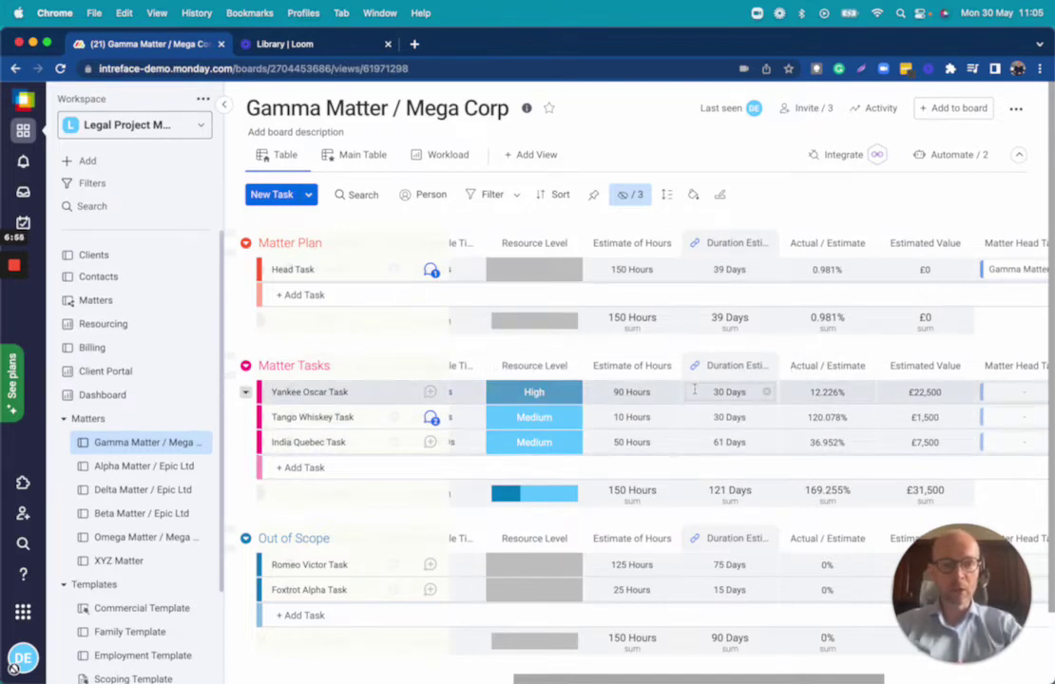
Examine the Actual / Estimate, Estimated Value and linked matter columns of the Gamma Matter board
{"action": "scroll", "coordinate": [695, 390], "scroll_direction": "right", "scroll_amount": 5}
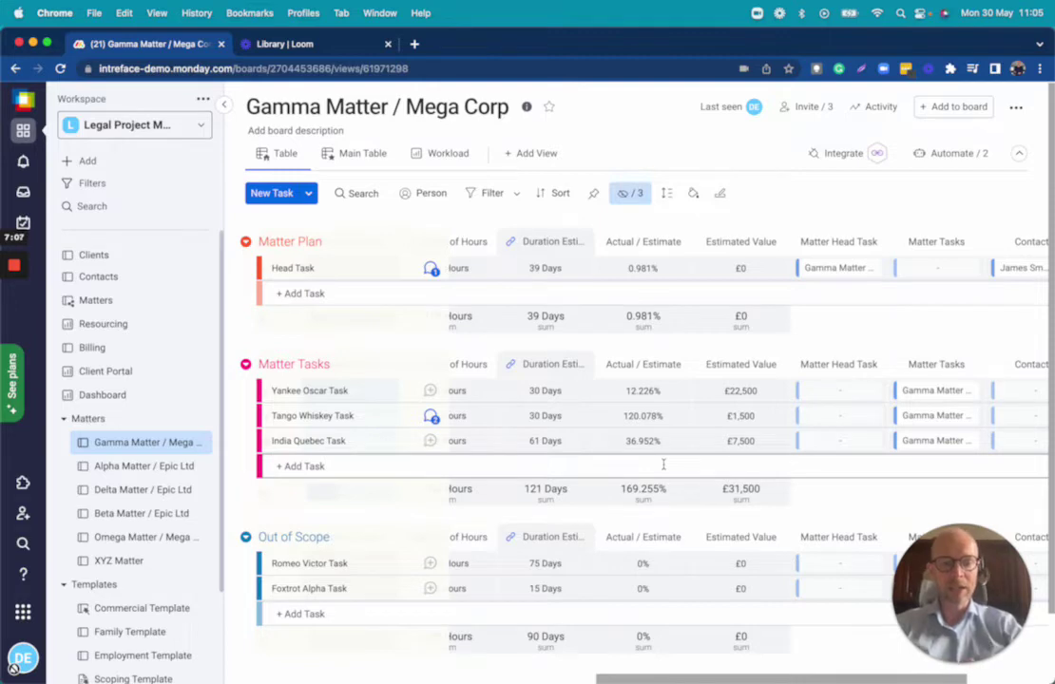
{"action": "scroll", "coordinate": [825, 418], "scroll_direction": "left", "scroll_amount": 2}
{"action": "scroll", "coordinate": [827, 418], "scroll_direction": "left", "scroll_amount": 10}
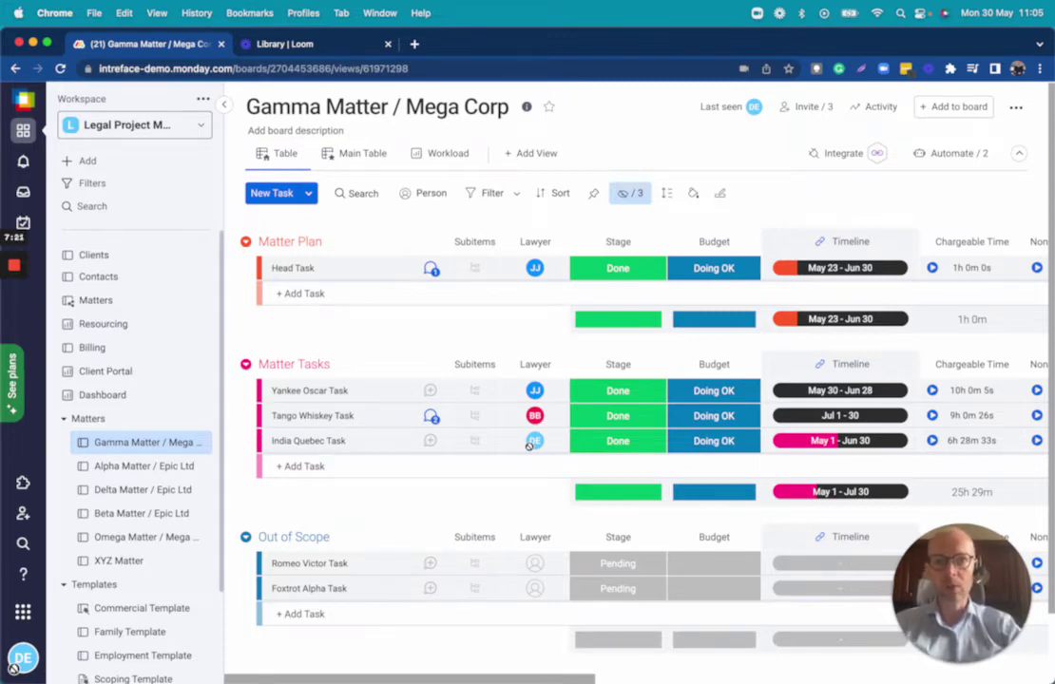
Open the item card of Head Task in the Matter Plan group
{"action": "left_click", "coordinate": [291, 270]}
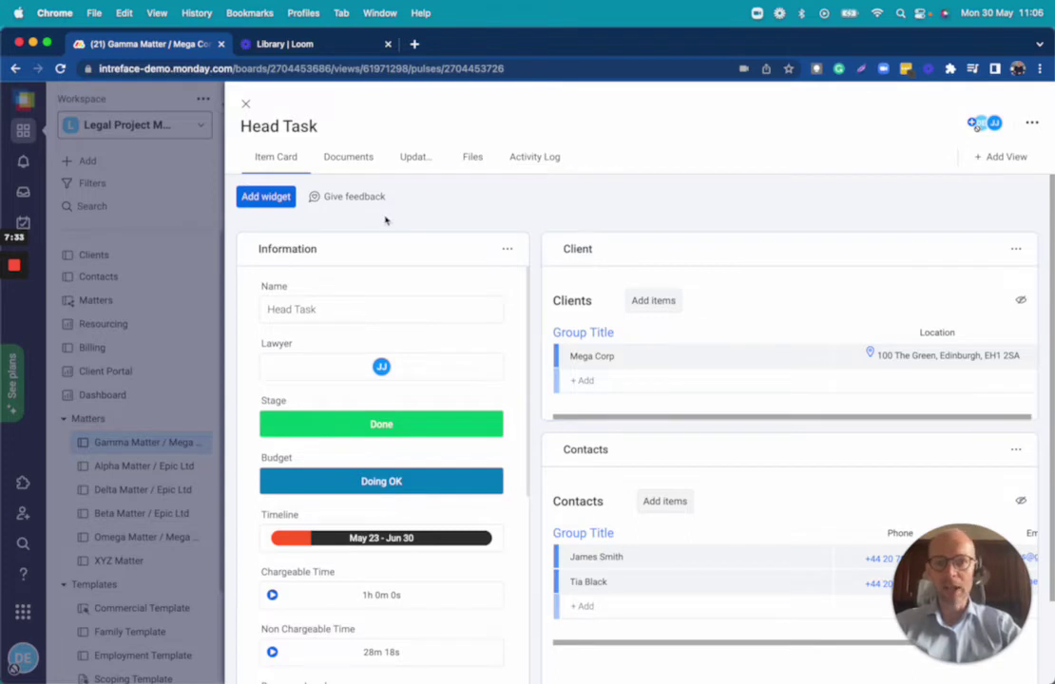
Open Head Task's Scoping document from its documents and read the estimates, qualification checklist and scoping answers
{"action": "left_click", "coordinate": [342, 157]}
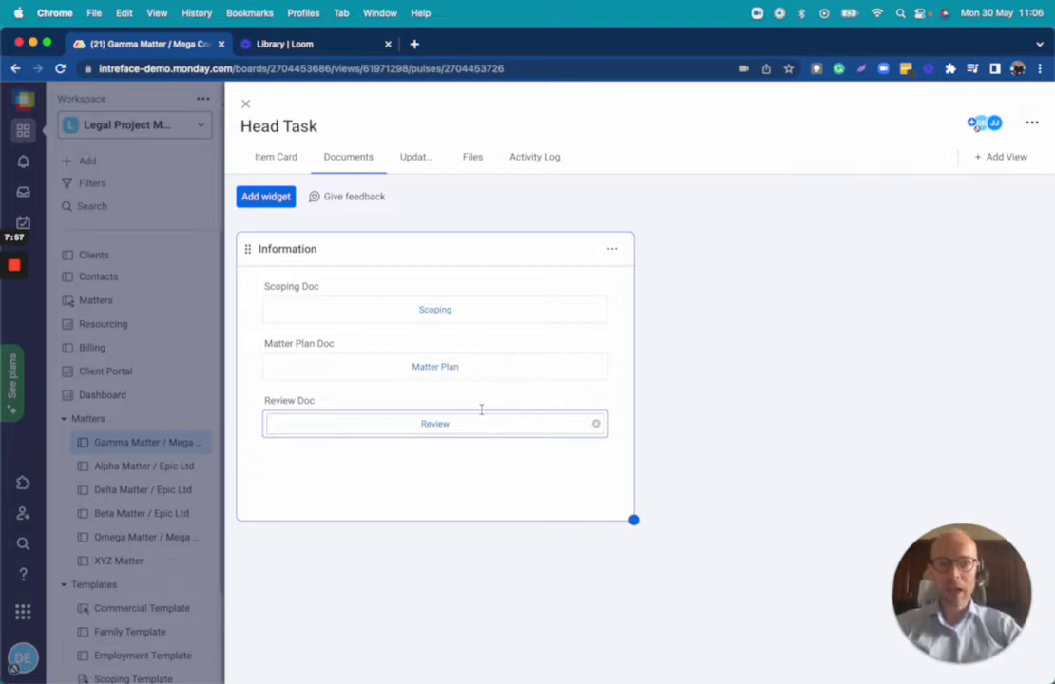
{"action": "left_click", "coordinate": [436, 311]}
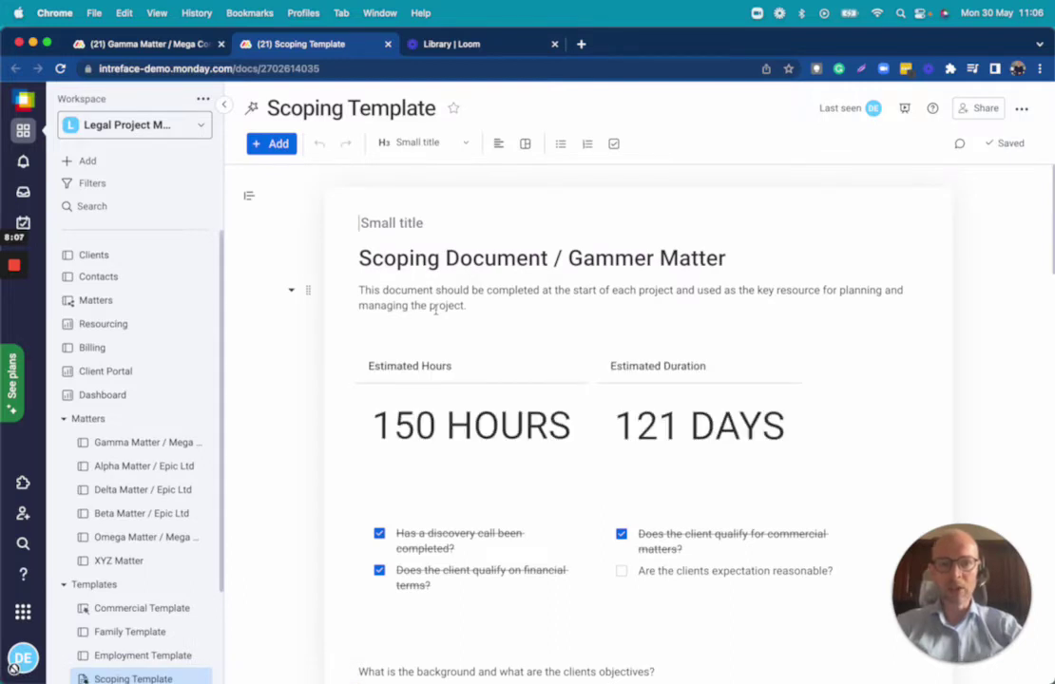
{"action": "scroll", "coordinate": [435, 309], "scroll_direction": "down", "scroll_amount": 6}
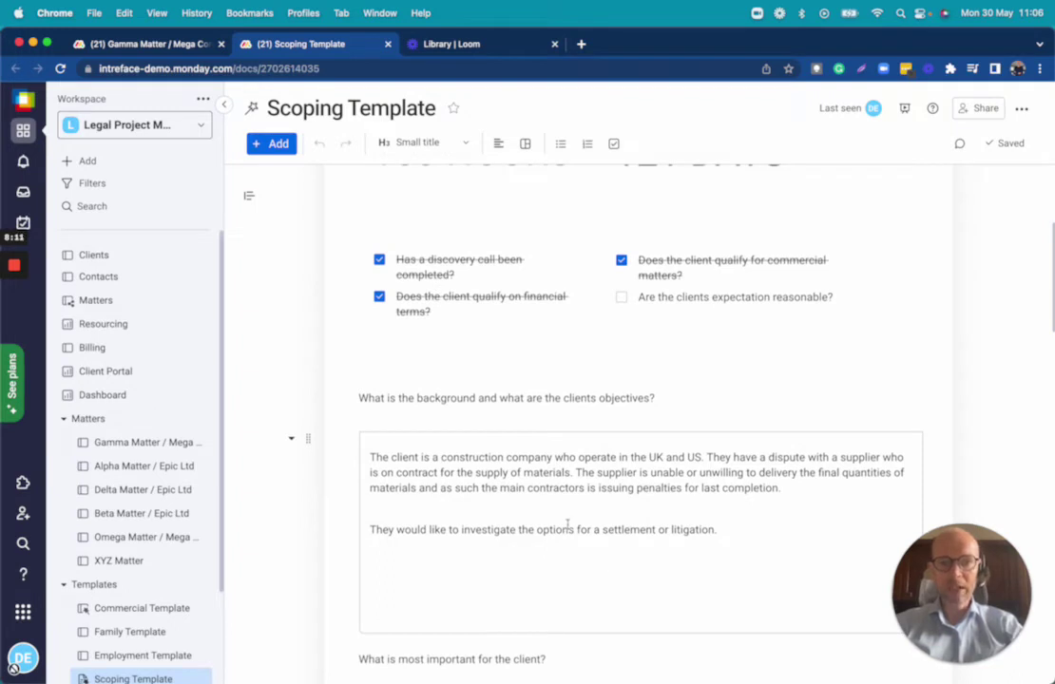
{"action": "scroll", "coordinate": [585, 437], "scroll_direction": "down", "scroll_amount": 5}
{"action": "scroll", "coordinate": [584, 437], "scroll_direction": "down", "scroll_amount": 4}
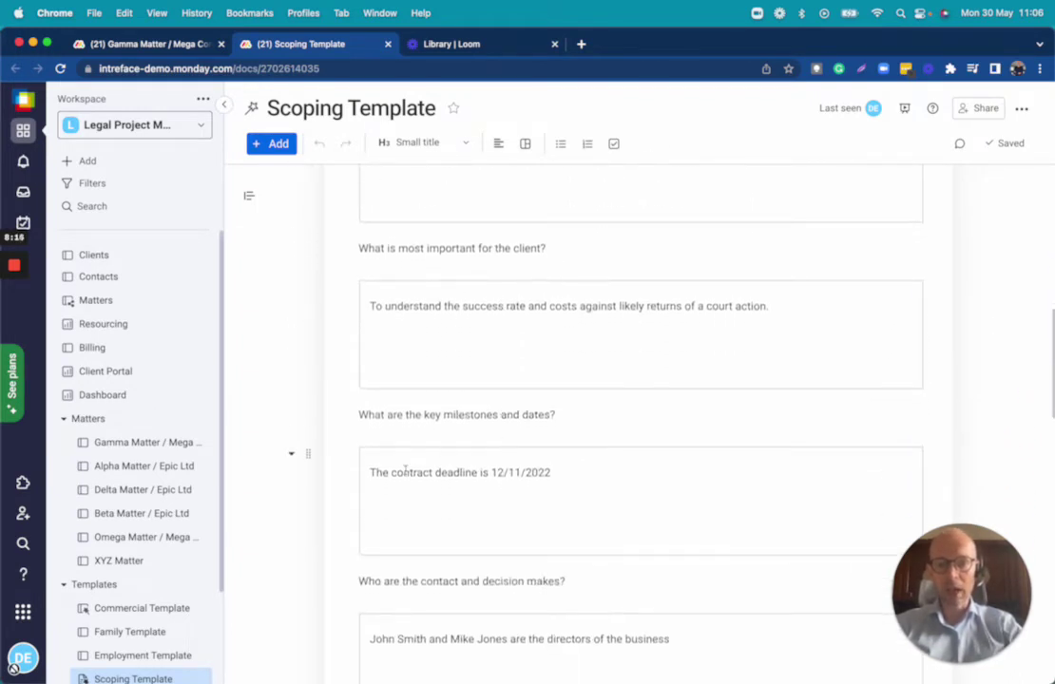
{"action": "scroll", "coordinate": [484, 465], "scroll_direction": "down", "scroll_amount": 10}
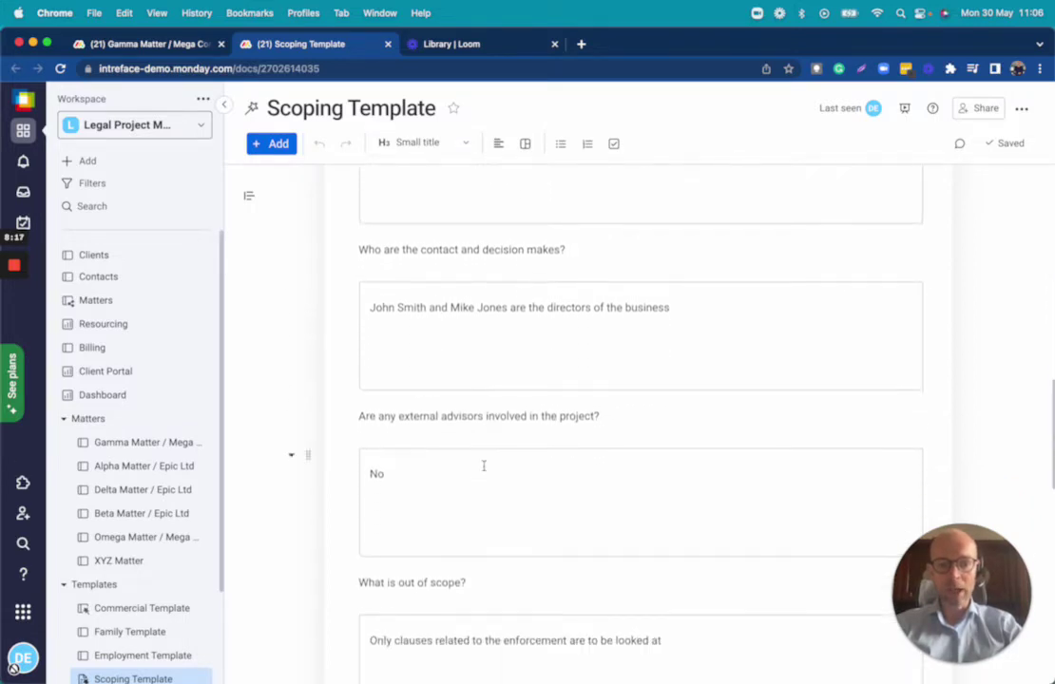
{"action": "scroll", "coordinate": [484, 466], "scroll_direction": "up", "scroll_amount": 20}
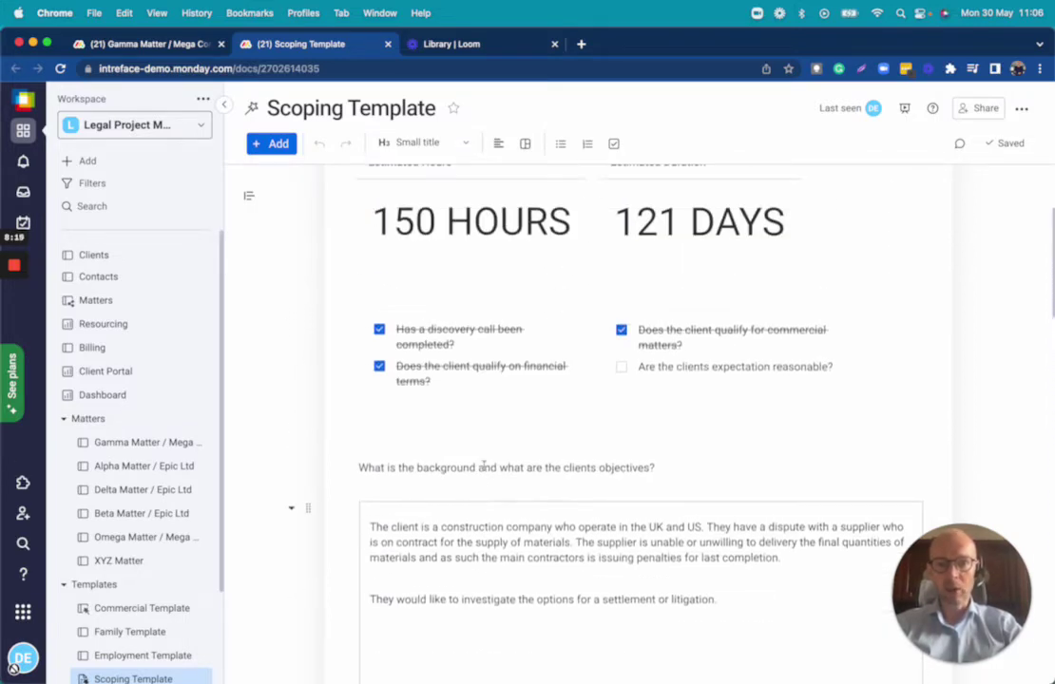
{"action": "scroll", "coordinate": [483, 466], "scroll_direction": "up", "scroll_amount": 3}
{"action": "left_click", "coordinate": [484, 470]}
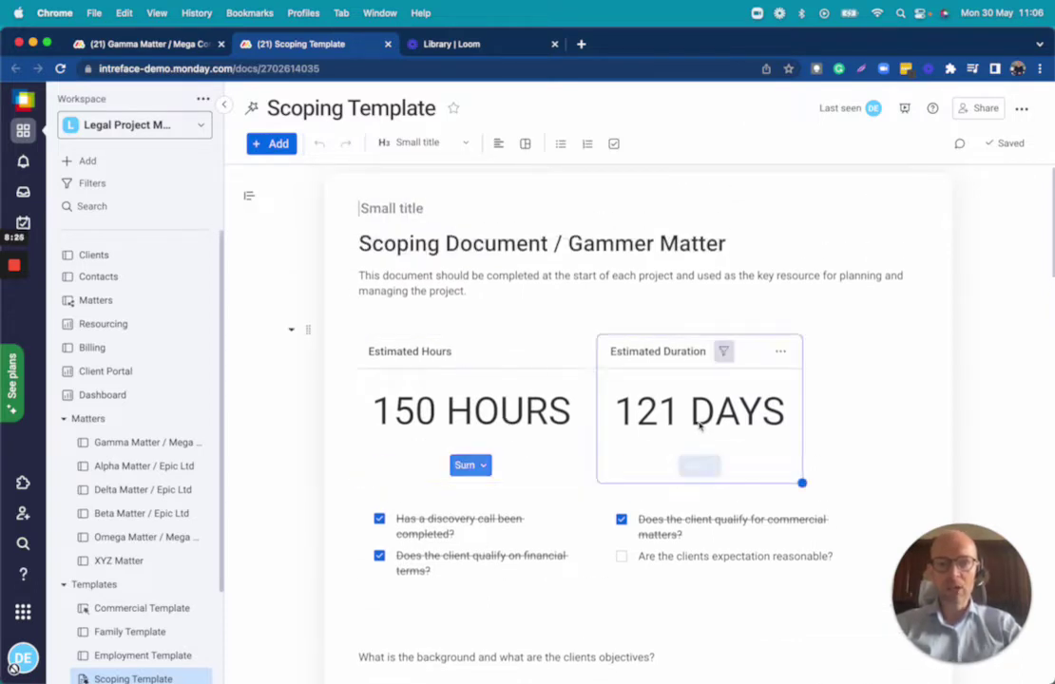
{"action": "key", "text": "Escape"}
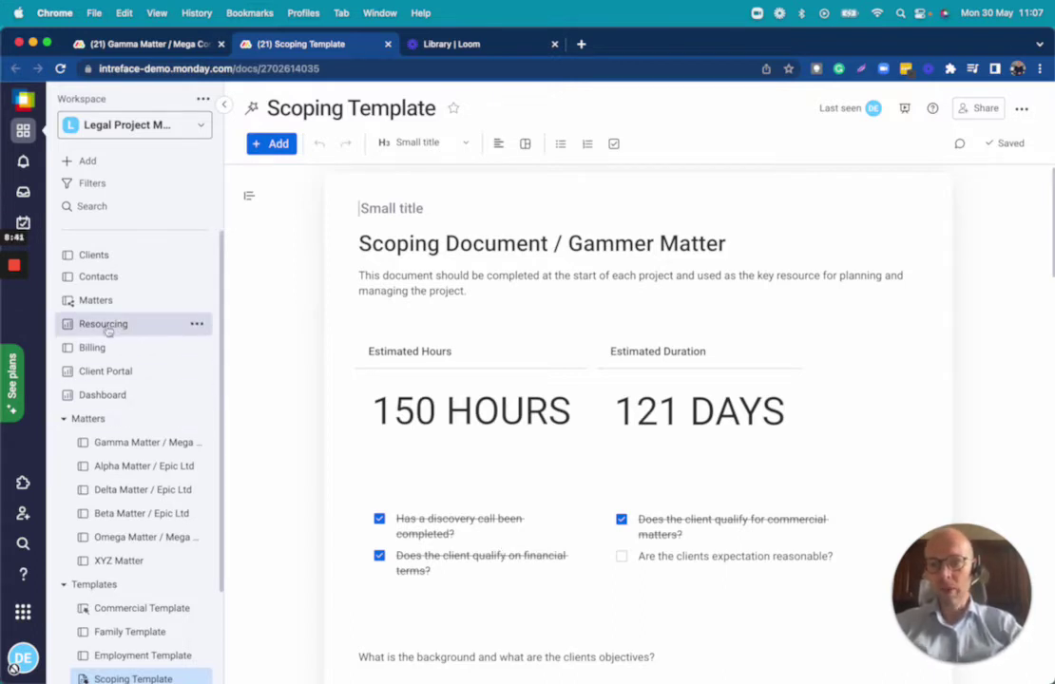
Open the Resourcing dashboard, compare weekly workloads of teams and lawyers, and expand the first lawyer's row to examine the assigned tasks
{"action": "left_click", "coordinate": [104, 325]}
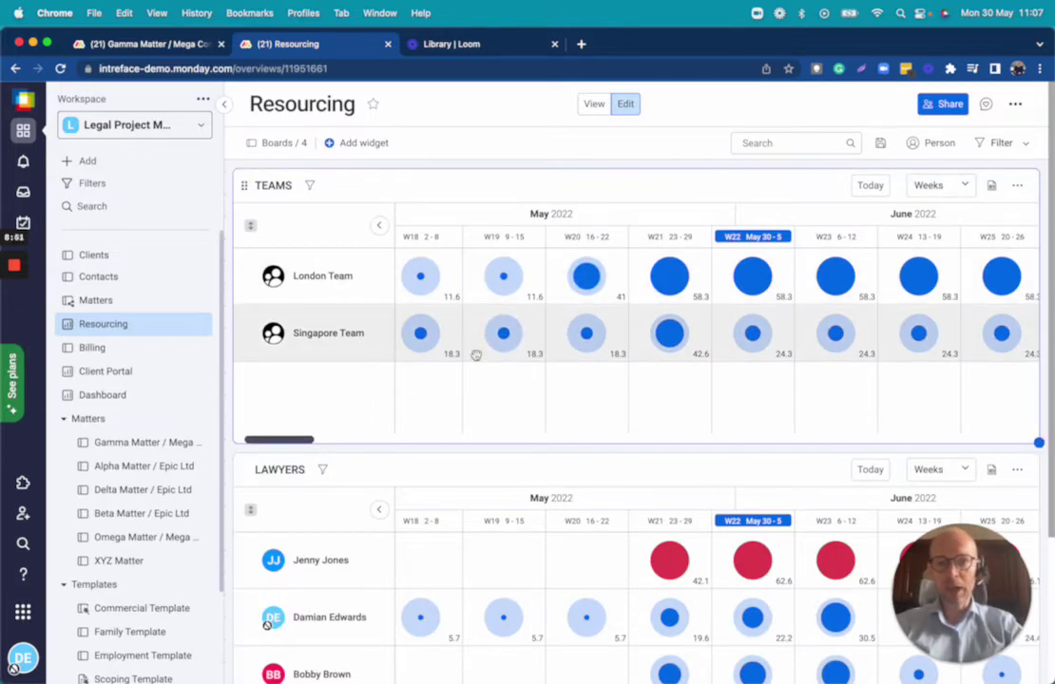
{"action": "scroll", "coordinate": [475, 355], "scroll_direction": "right", "scroll_amount": 3}
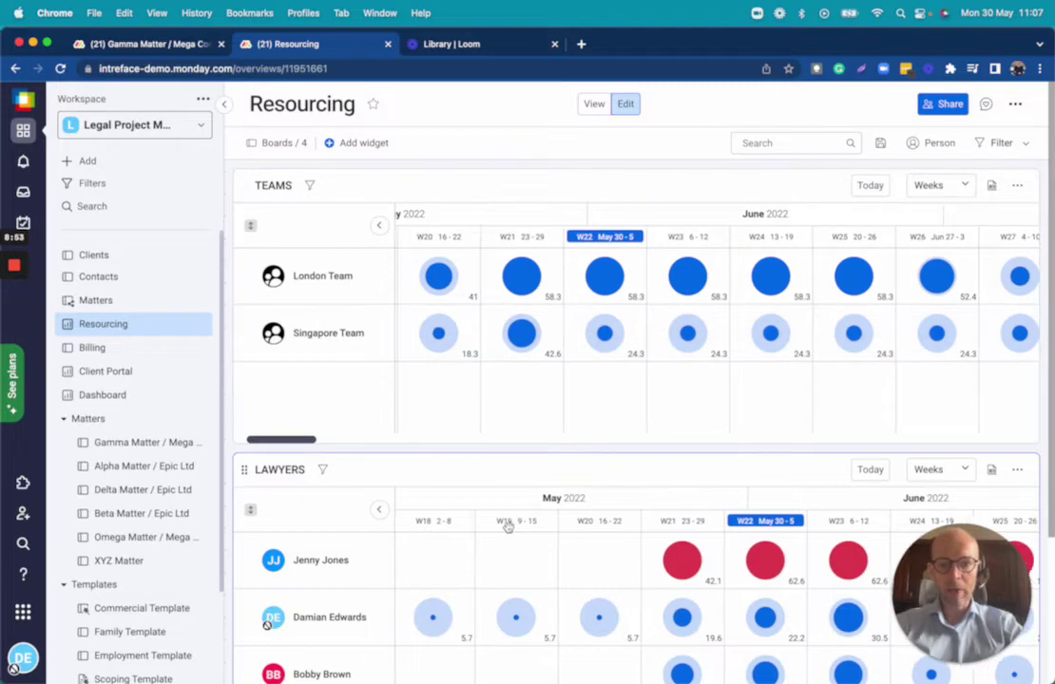
{"action": "scroll", "coordinate": [228, 490], "scroll_direction": "down", "scroll_amount": 1}
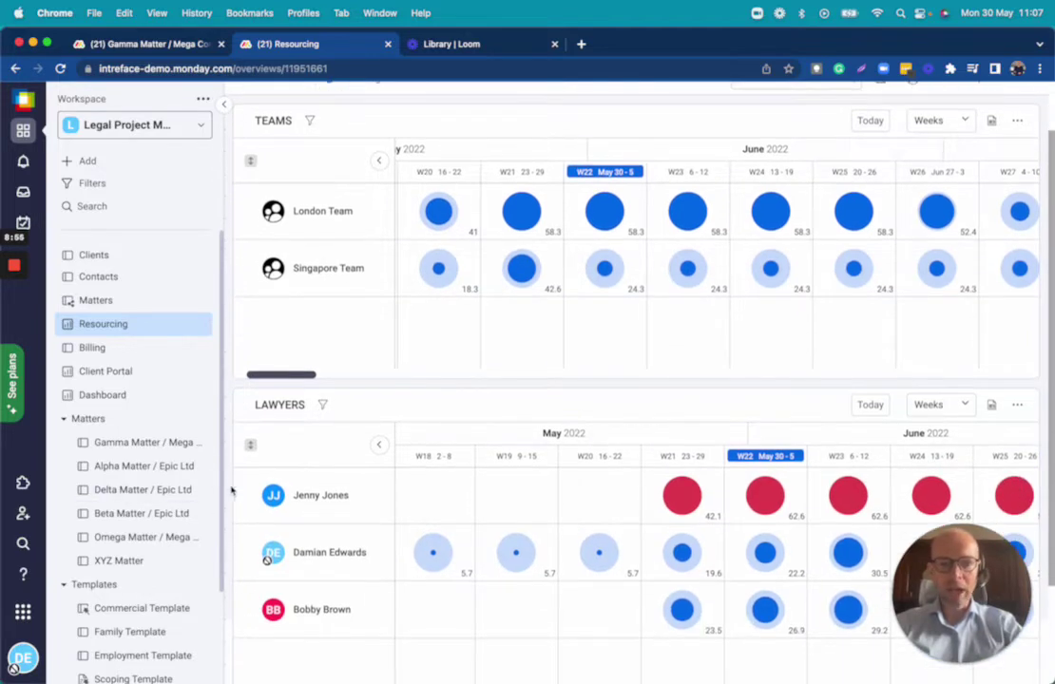
{"action": "scroll", "coordinate": [514, 546], "scroll_direction": "right", "scroll_amount": 3}
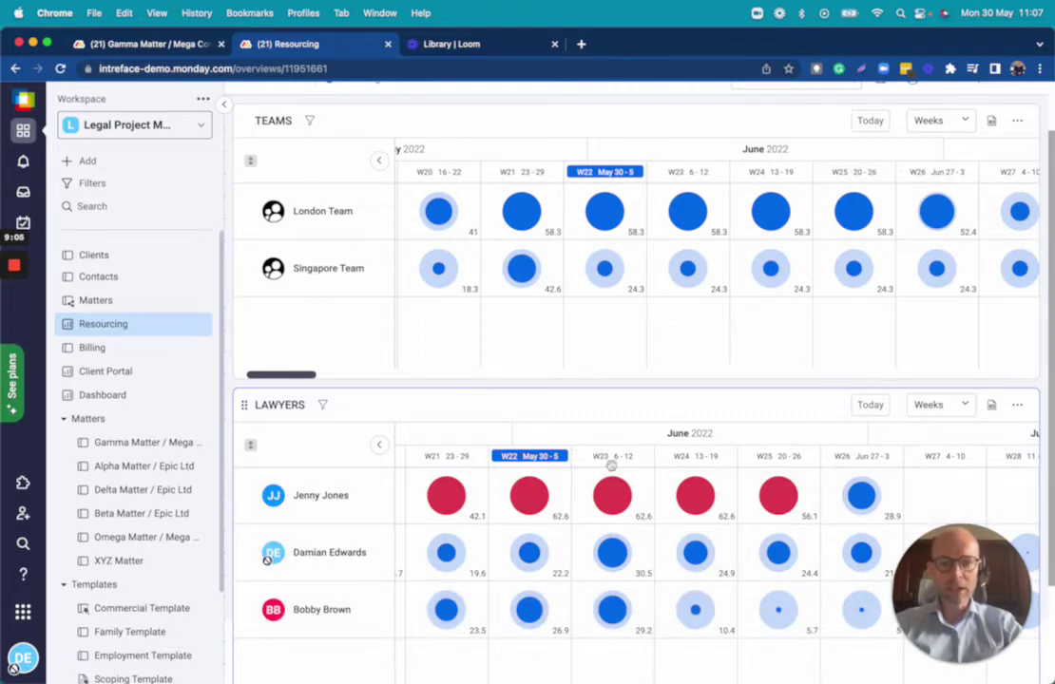
{"action": "scroll", "coordinate": [361, 506], "scroll_direction": "down", "scroll_amount": 3}
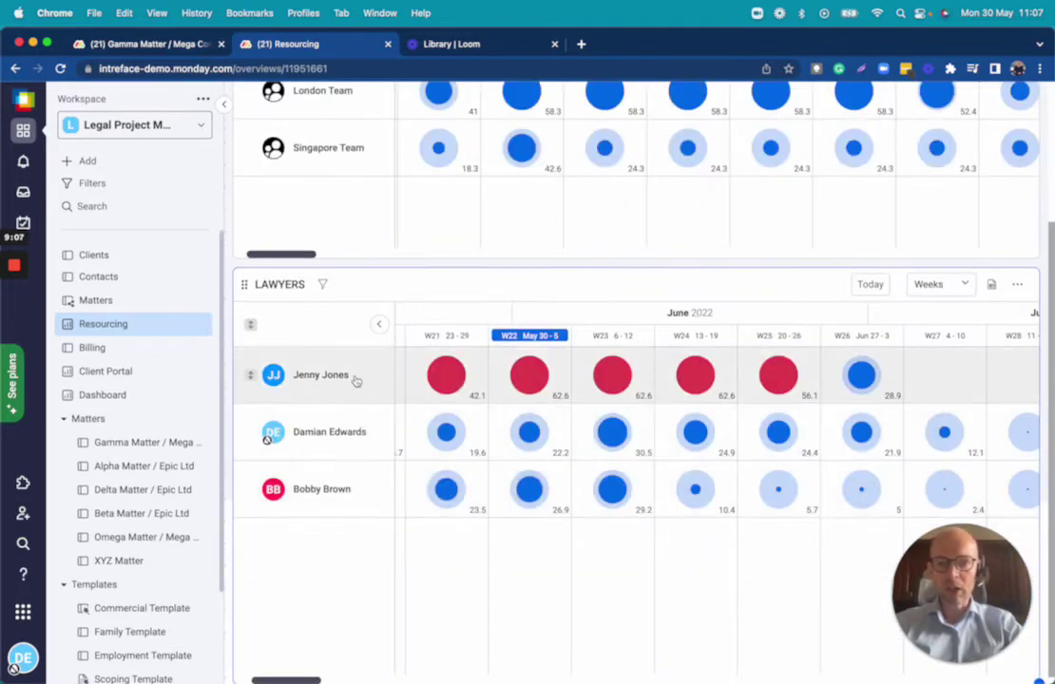
{"action": "left_click", "coordinate": [357, 378]}
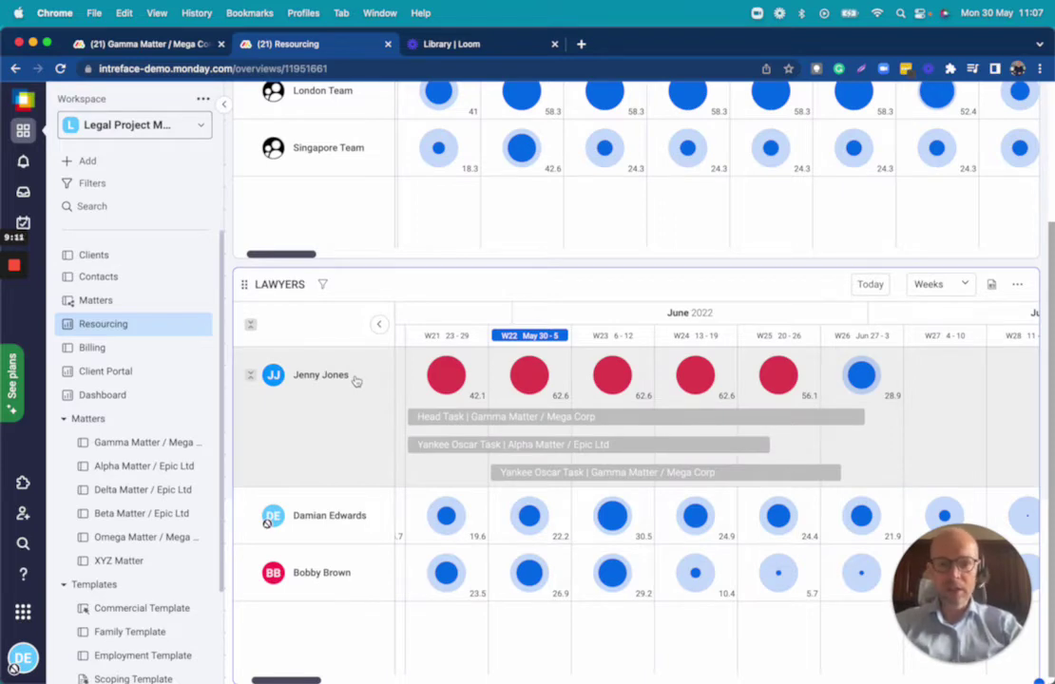
{"action": "mouse_move", "coordinate": [440, 421]}
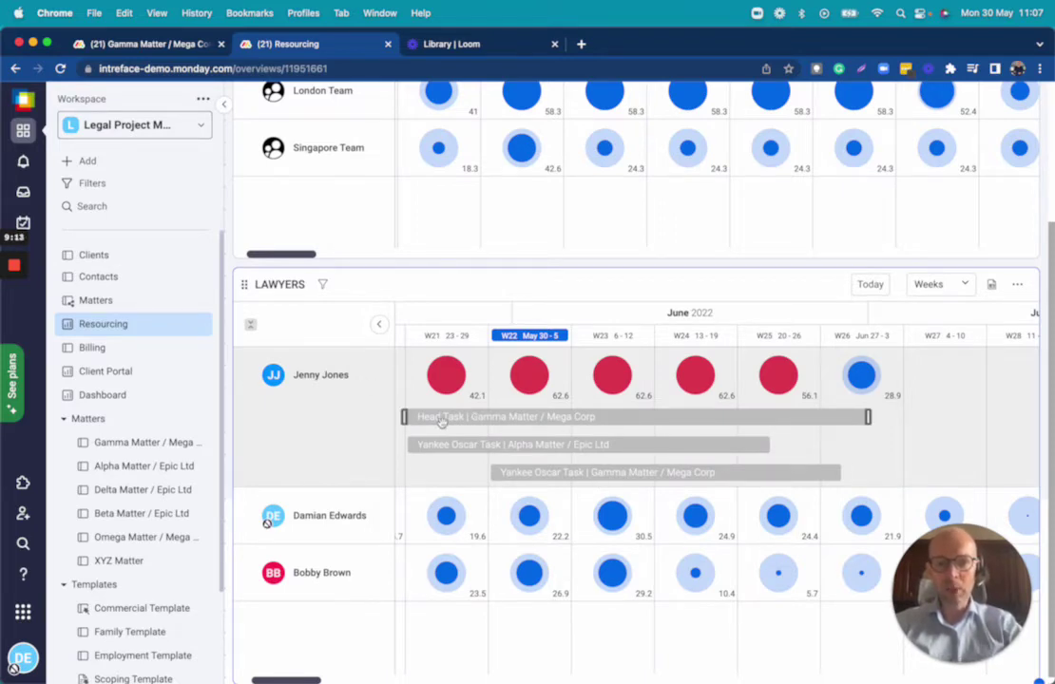
{"action": "mouse_move", "coordinate": [525, 478]}
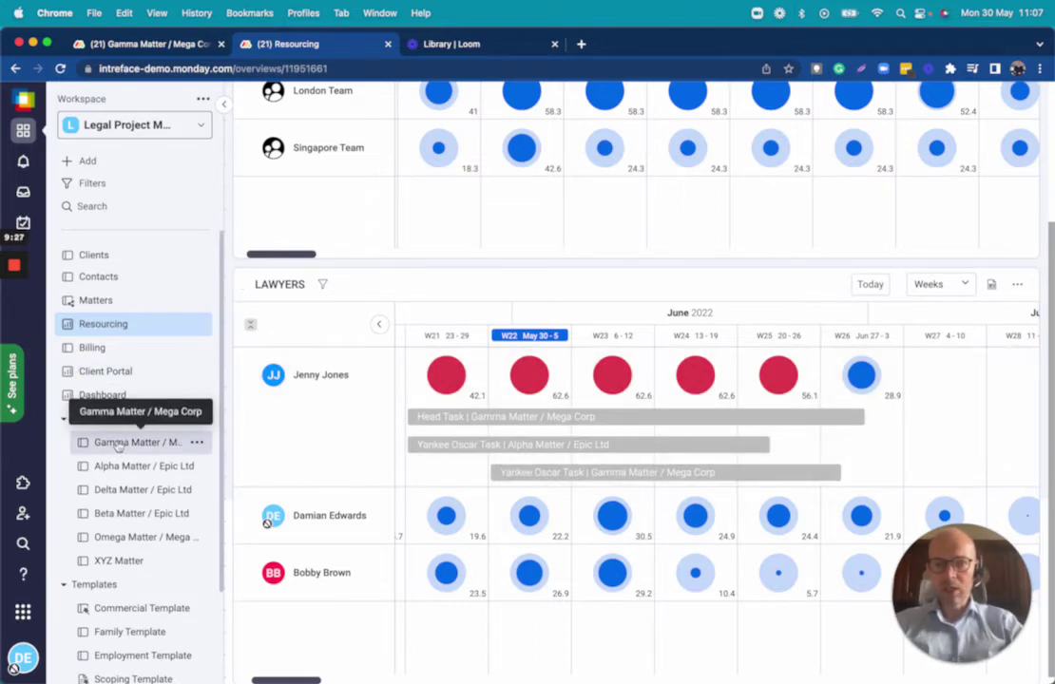
Open Tango Whiskey Task's updates on the Gamma Matter / Mega Corp board and like both existing updates
{"action": "left_click", "coordinate": [118, 444]}
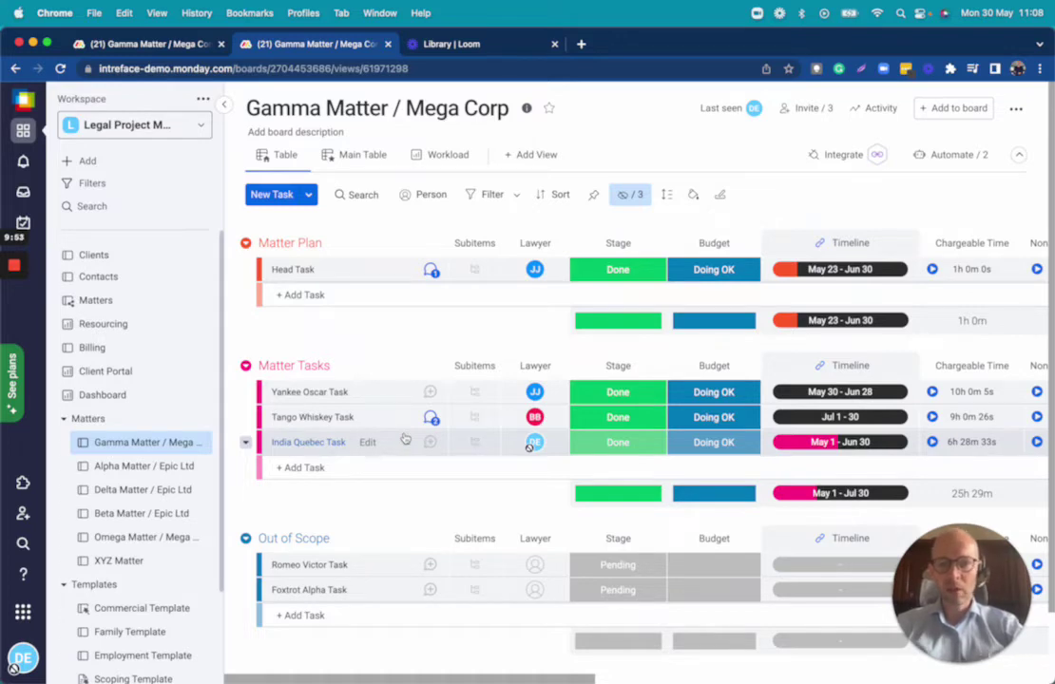
{"action": "left_click", "coordinate": [429, 419]}
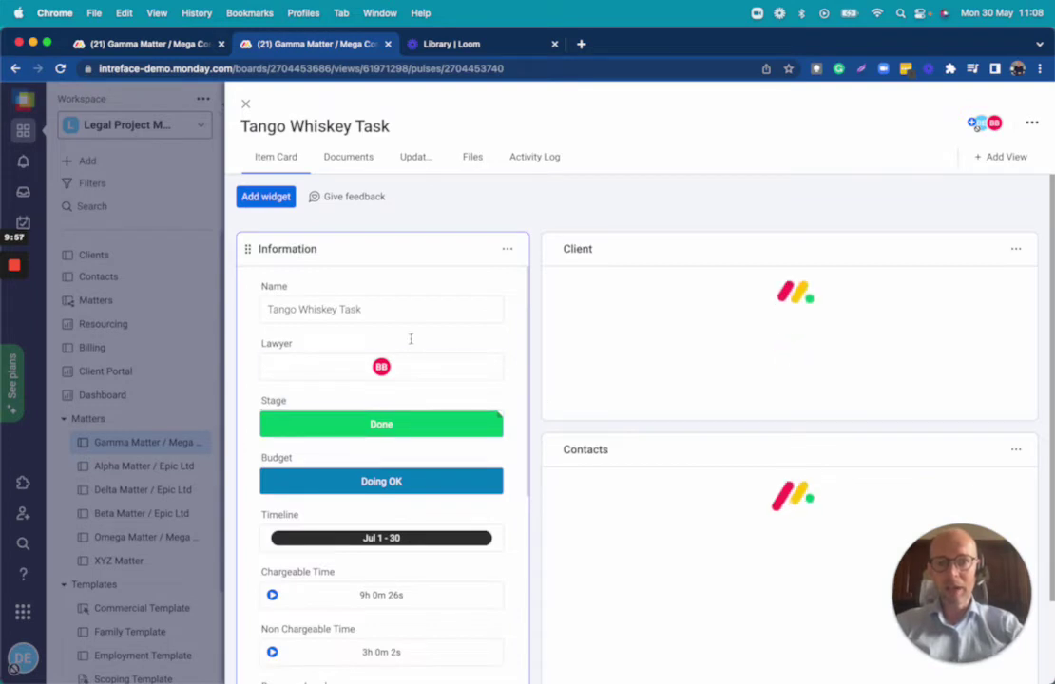
{"action": "left_click", "coordinate": [409, 158]}
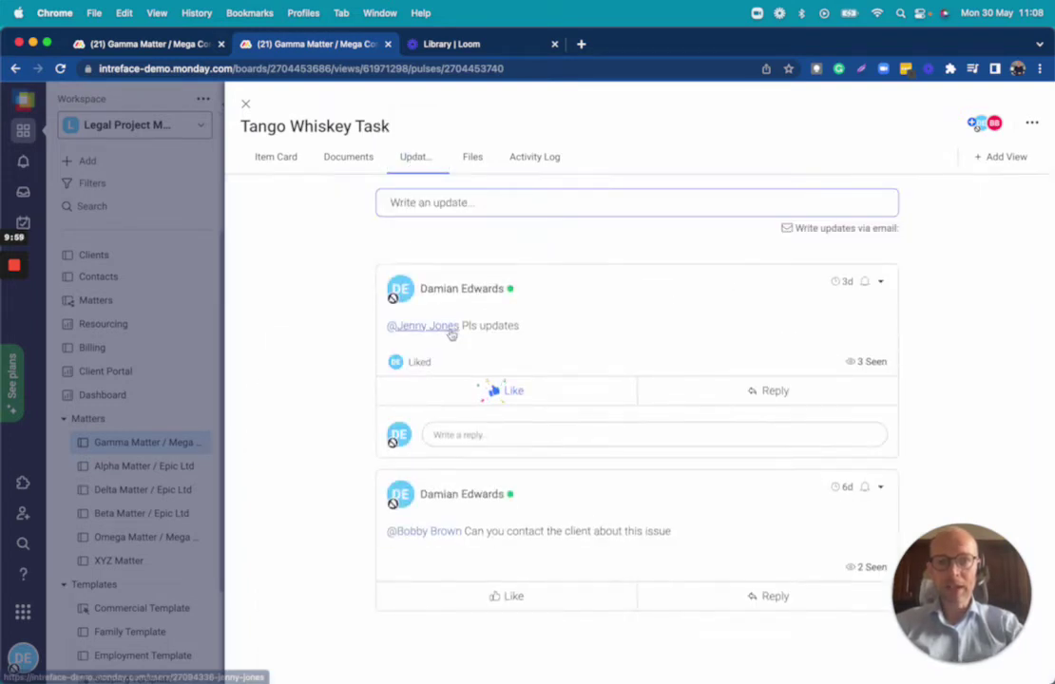
{"action": "left_click", "coordinate": [503, 596]}
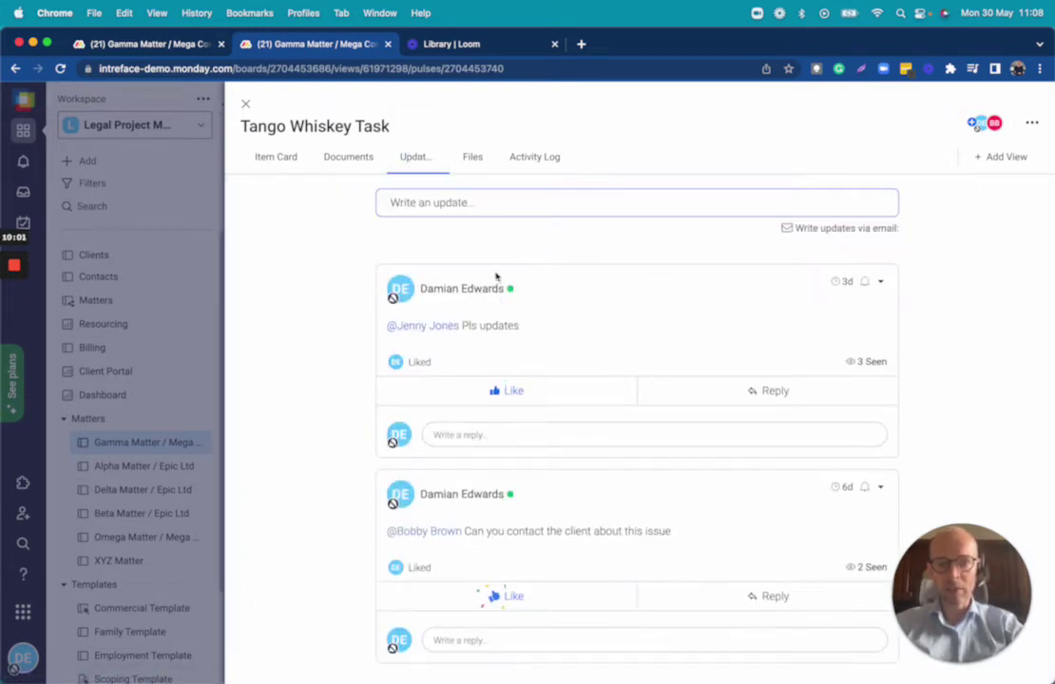
Post an update on Tango Whiskey Task mentioning a lawyer with the text "Please update me", and return to the board
{"action": "left_click", "coordinate": [490, 200]}
{"action": "type", "text": "@jen"}
{"action": "left_click", "coordinate": [436, 295]}
{"action": "type", "text": "Please update me"}
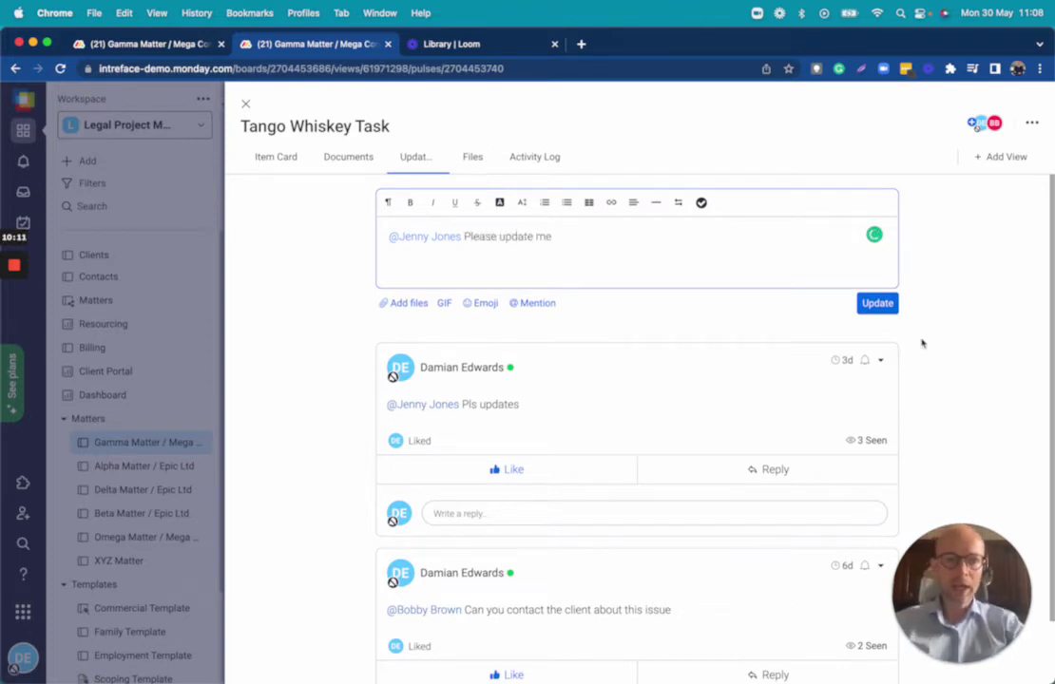
{"action": "left_click", "coordinate": [876, 303]}
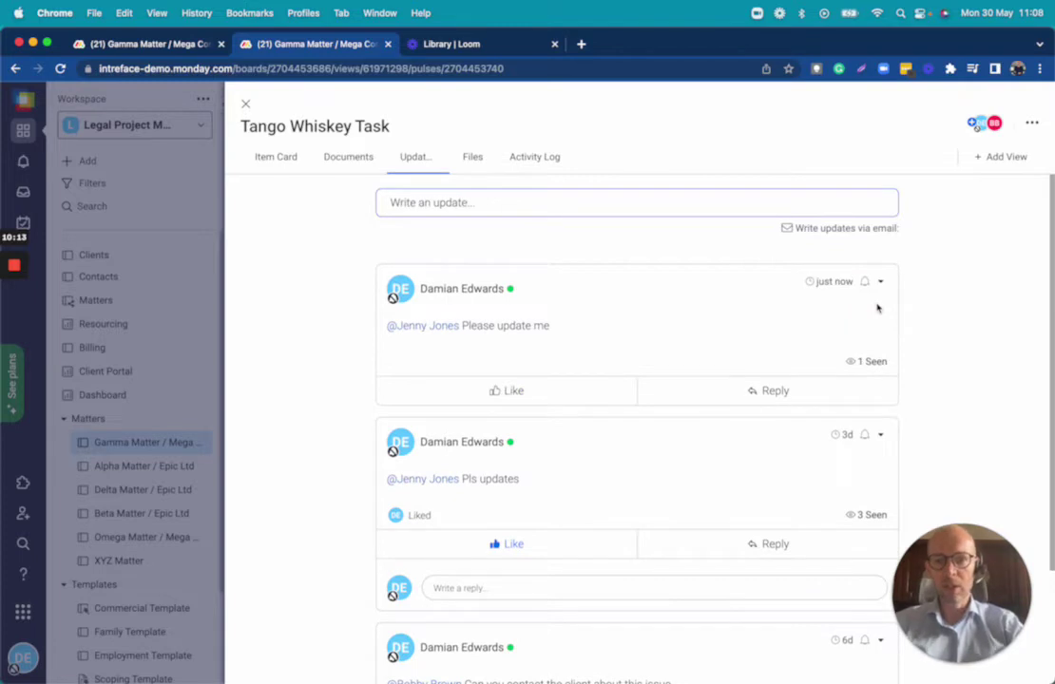
{"action": "left_click", "coordinate": [243, 103]}
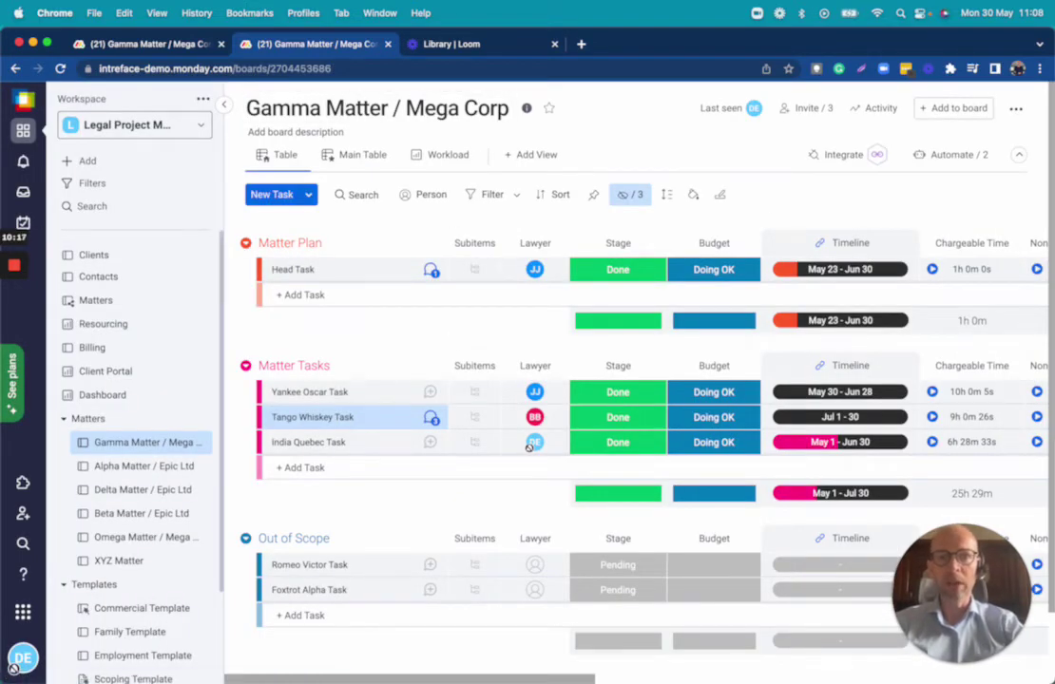
Add a manual one-hour session for May 30, 10:09 AM to 11:09 AM, to Tango Whiskey Task's Chargeable Time
{"action": "scroll", "coordinate": [513, 392], "scroll_direction": "right", "scroll_amount": 5}
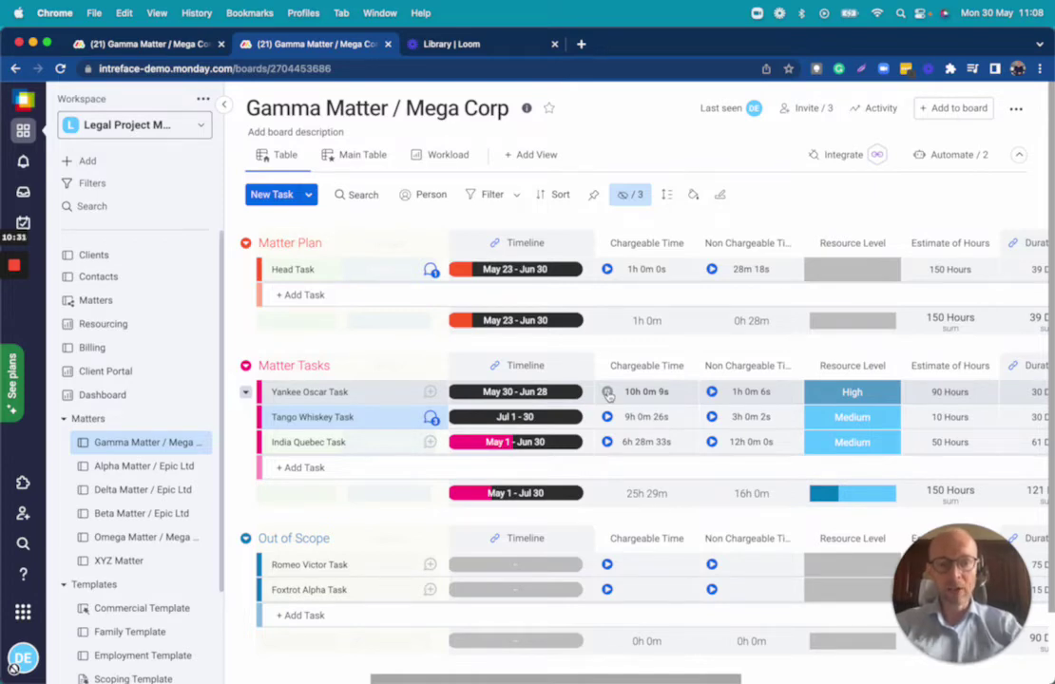
{"action": "left_click", "coordinate": [629, 418]}
{"action": "left_click", "coordinate": [652, 427]}
{"action": "scroll", "coordinate": [665, 556], "scroll_direction": "down", "scroll_amount": 1}
{"action": "left_click", "coordinate": [687, 607]}
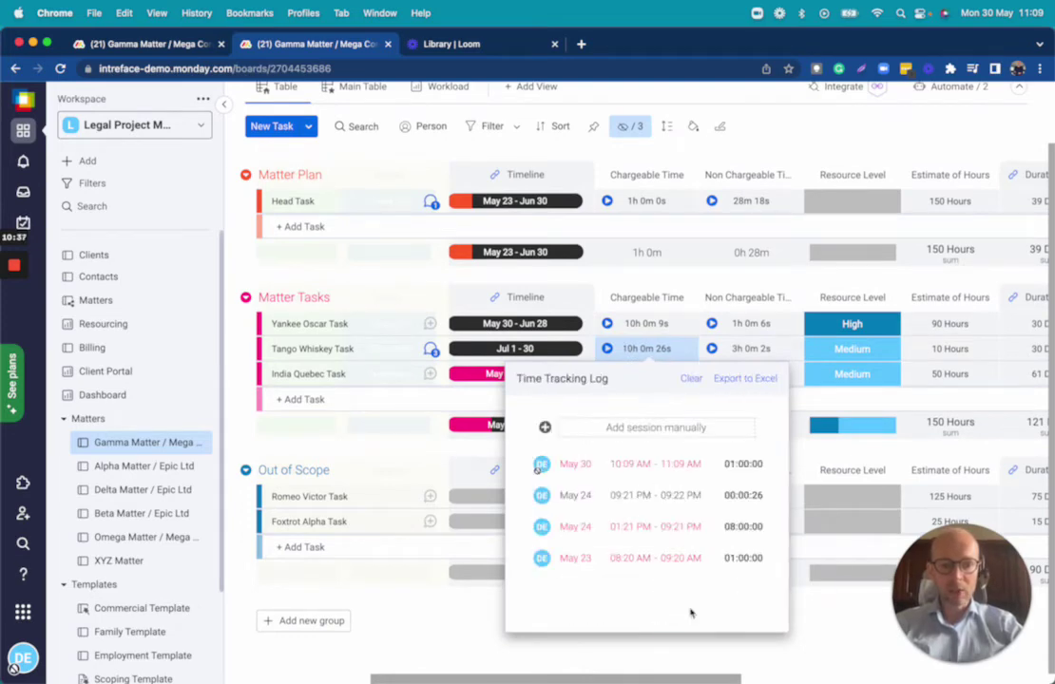
{"action": "left_click", "coordinate": [833, 629]}
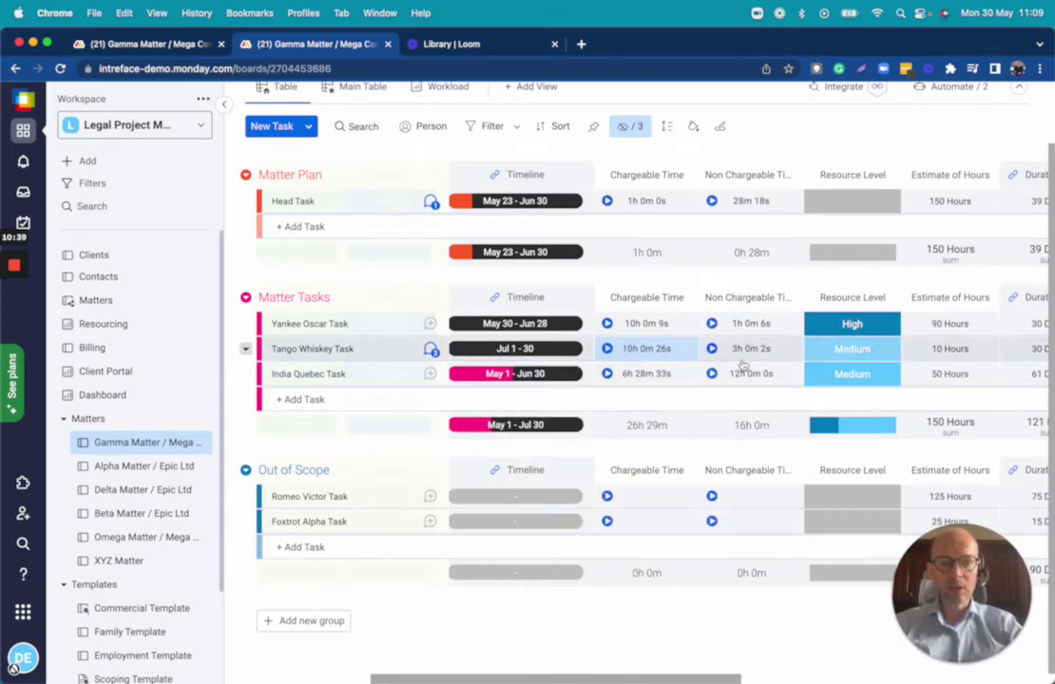
Check the Actual / Estimate and Estimated Value columns and view the Stage options of Yankee Oscar Task
{"action": "scroll", "coordinate": [744, 365], "scroll_direction": "right", "scroll_amount": 10}
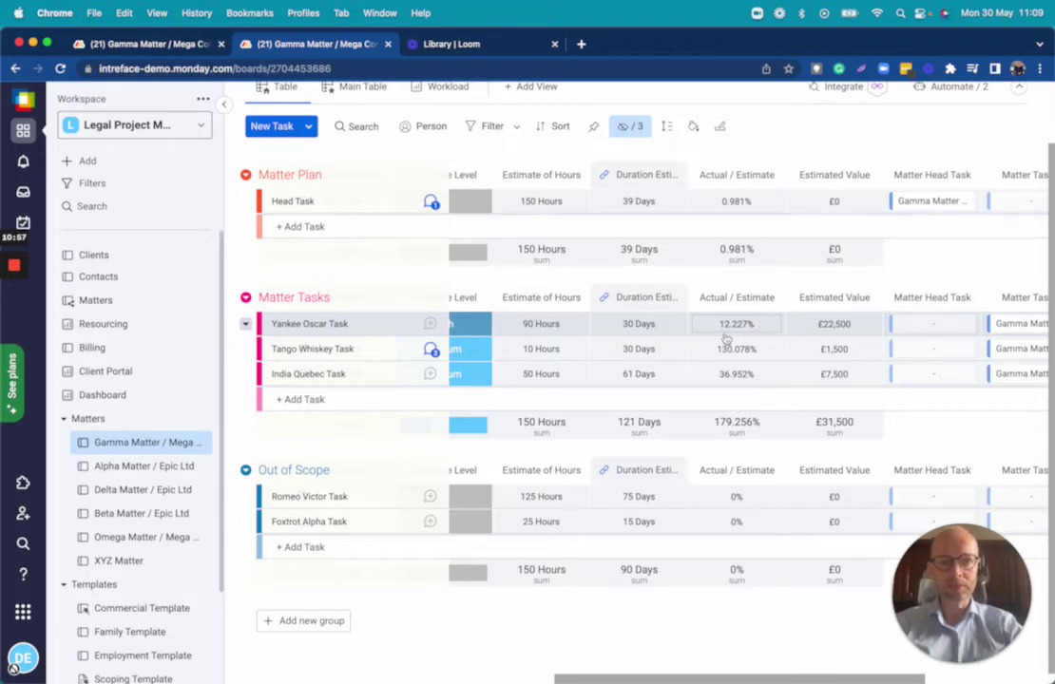
{"action": "scroll", "coordinate": [757, 324], "scroll_direction": "left", "scroll_amount": 10}
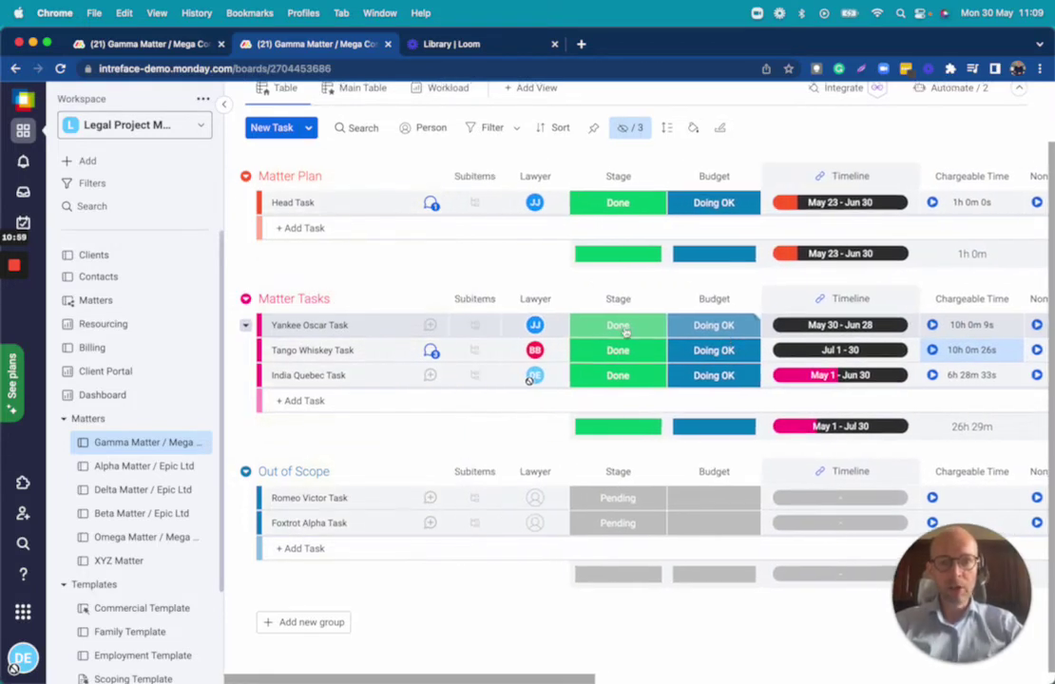
{"action": "left_click", "coordinate": [611, 327]}
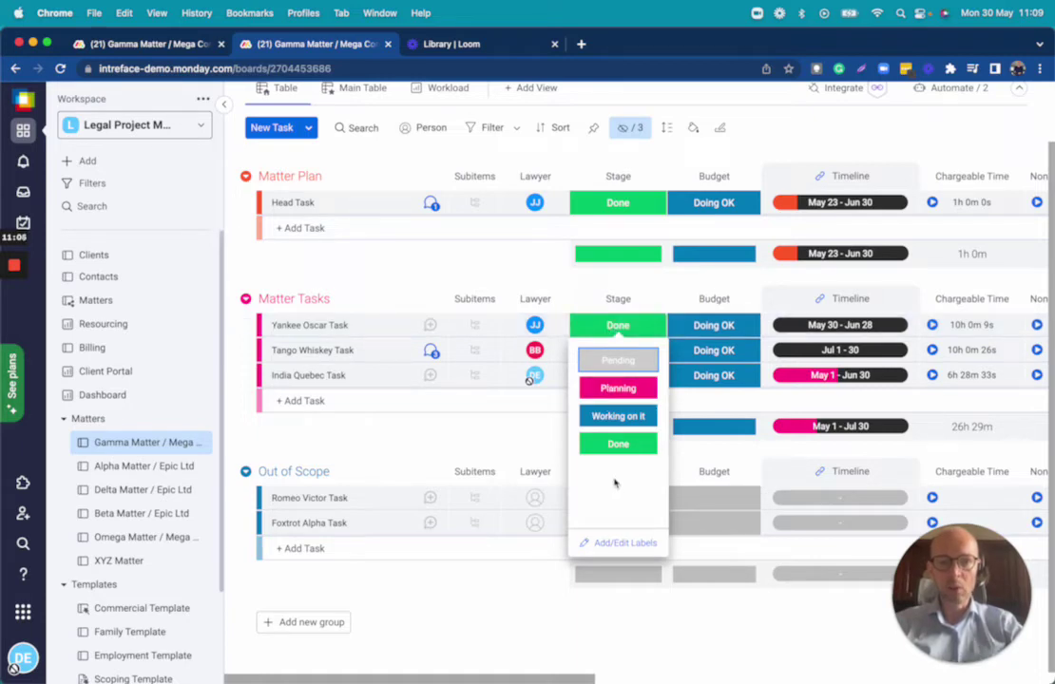
{"action": "left_click", "coordinate": [618, 659]}
{"action": "scroll", "coordinate": [617, 658], "scroll_direction": "up", "scroll_amount": 2}
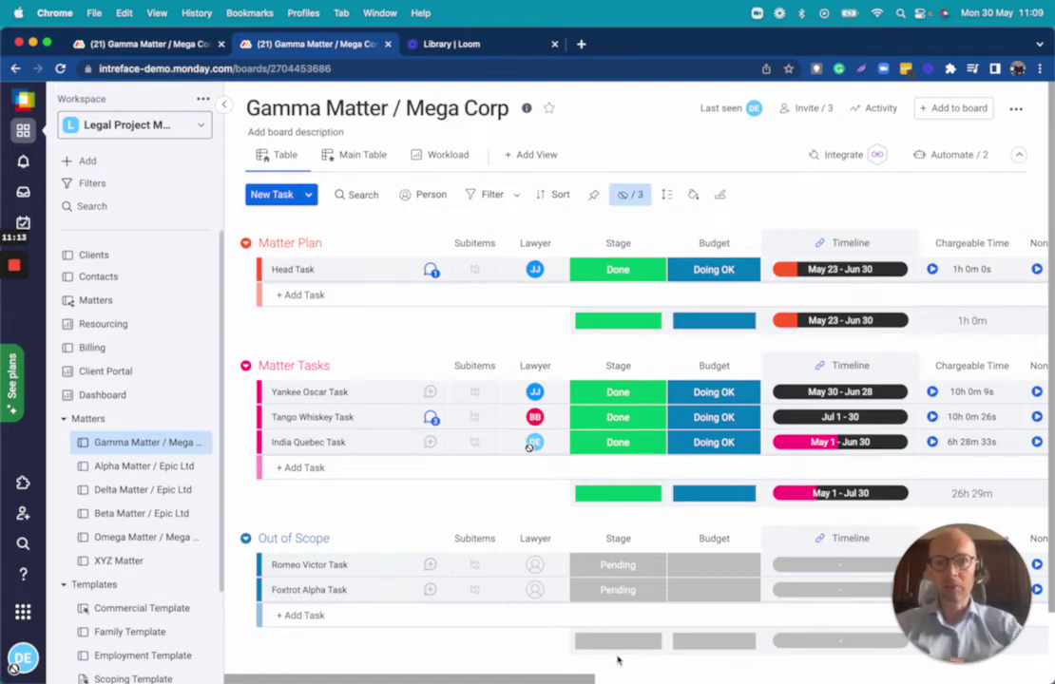
Check the lawyers' monthly workload for Gamma Matter / Mega Corp and add a Gantt view to the board
{"action": "left_click", "coordinate": [433, 158]}
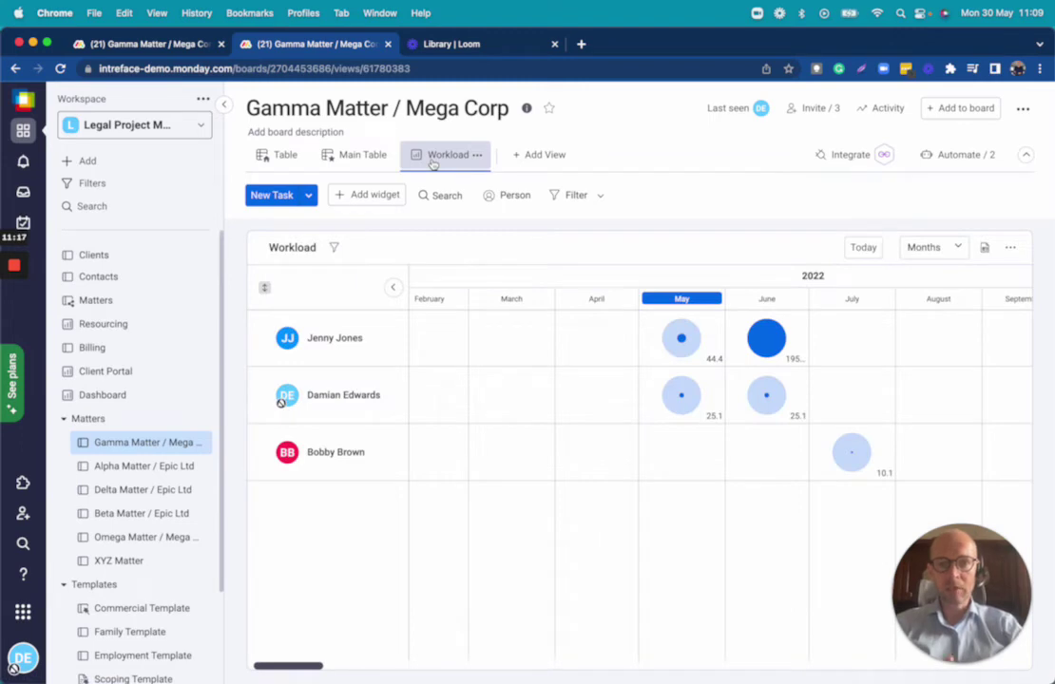
{"action": "scroll", "coordinate": [558, 356], "scroll_direction": "right", "scroll_amount": 2}
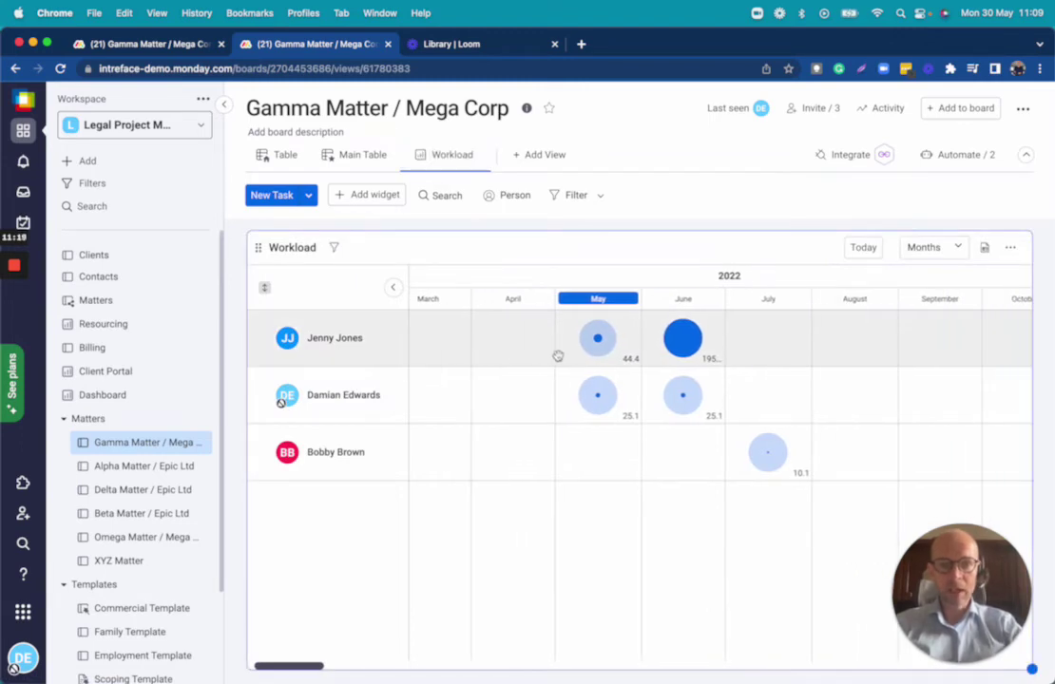
{"action": "left_click", "coordinate": [532, 158]}
{"action": "left_click", "coordinate": [553, 284]}
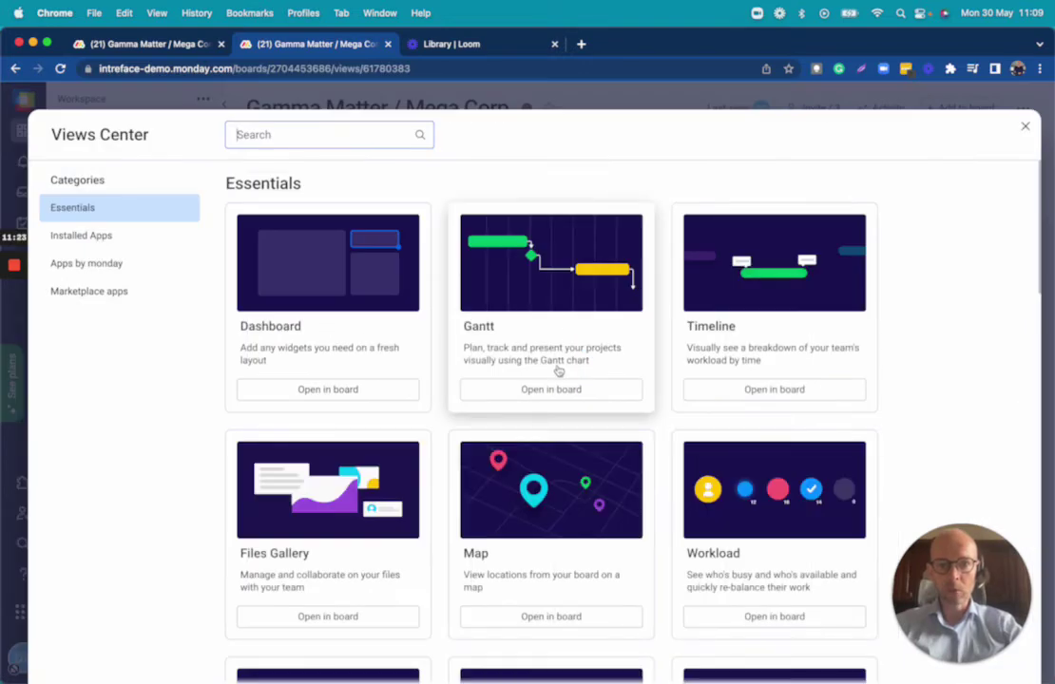
{"action": "scroll", "coordinate": [558, 370], "scroll_direction": "down", "scroll_amount": 5}
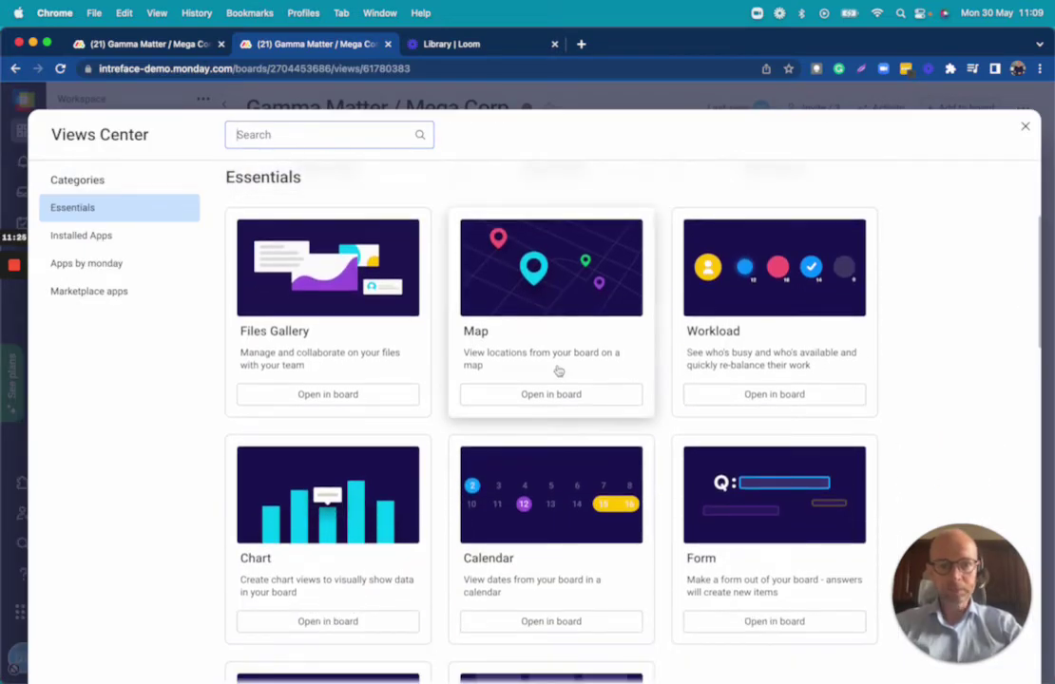
{"action": "scroll", "coordinate": [653, 351], "scroll_direction": "down", "scroll_amount": 3}
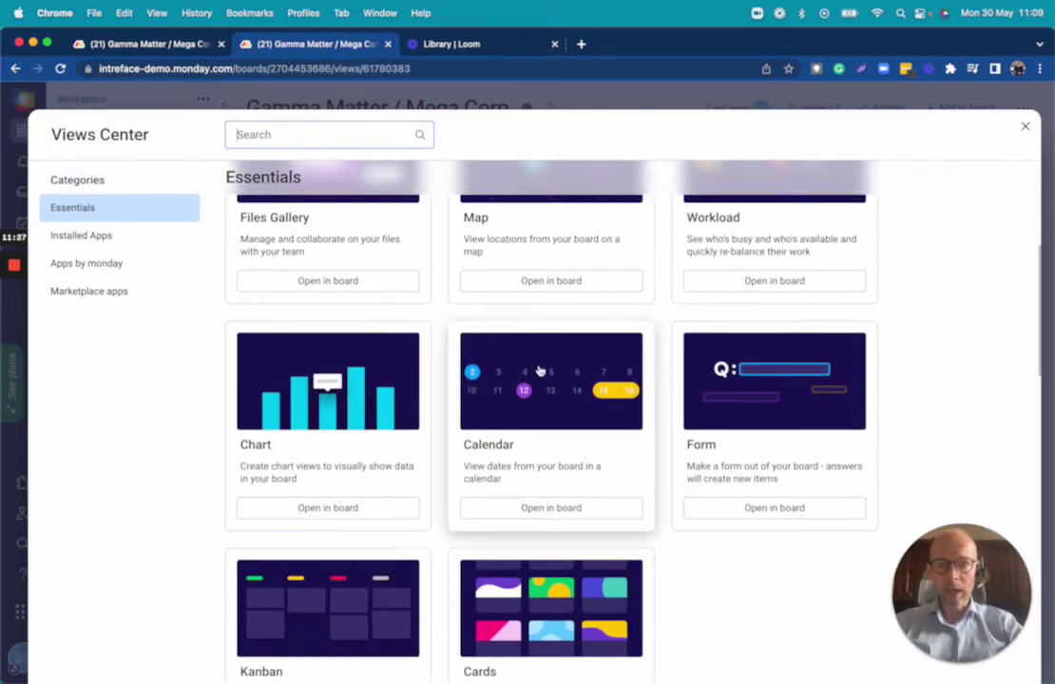
{"action": "scroll", "coordinate": [558, 447], "scroll_direction": "down", "scroll_amount": 4}
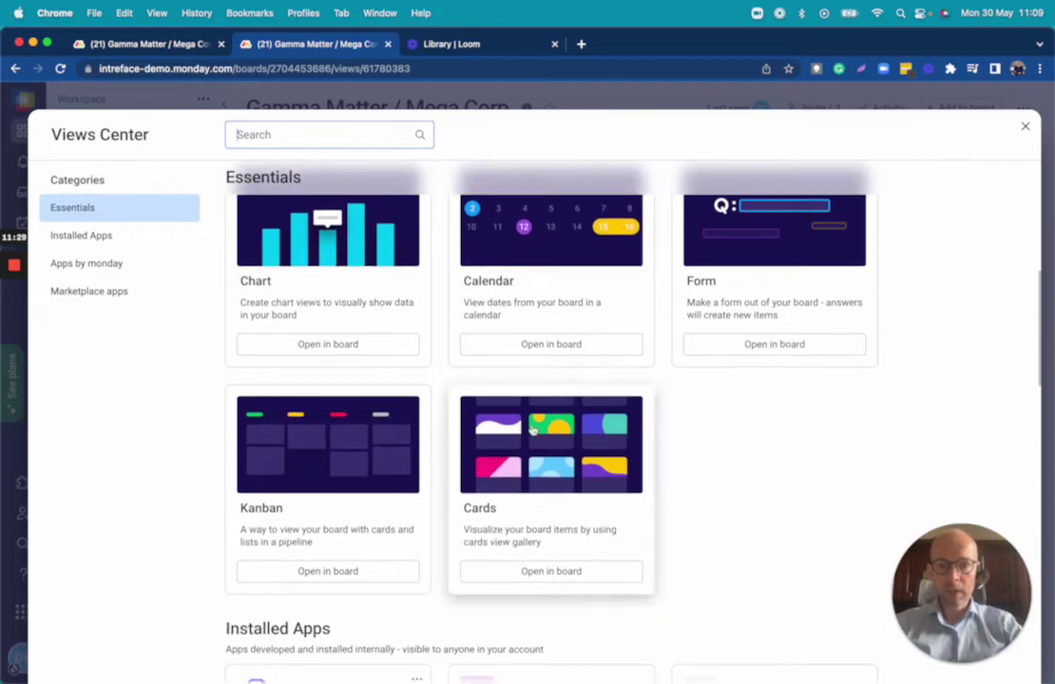
{"action": "scroll", "coordinate": [470, 456], "scroll_direction": "up", "scroll_amount": 10}
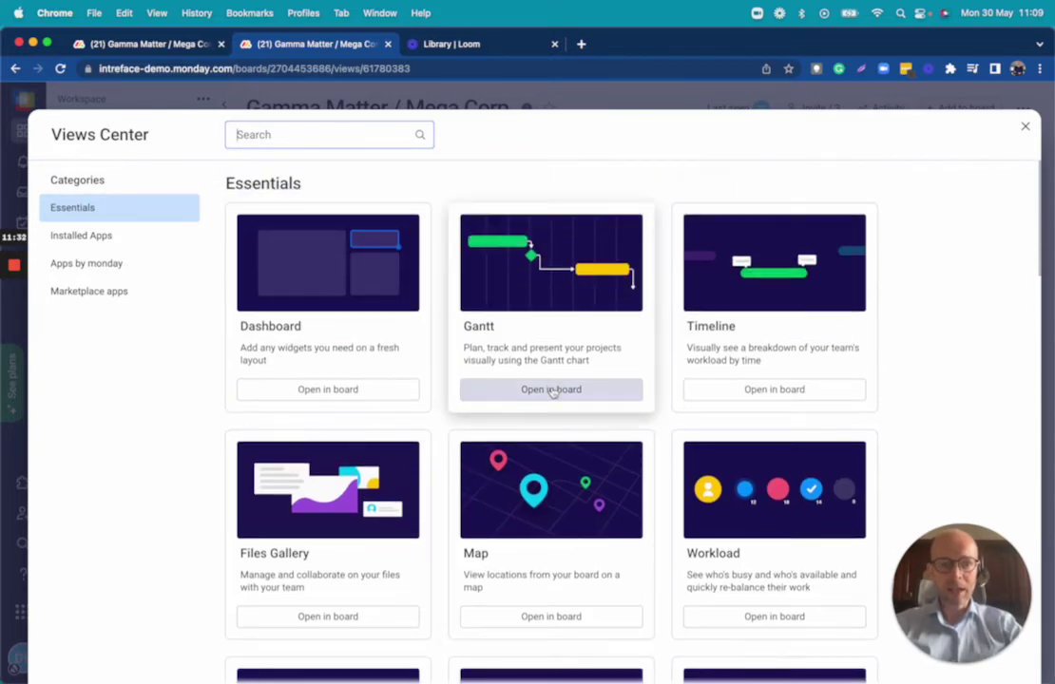
{"action": "left_click", "coordinate": [552, 390]}
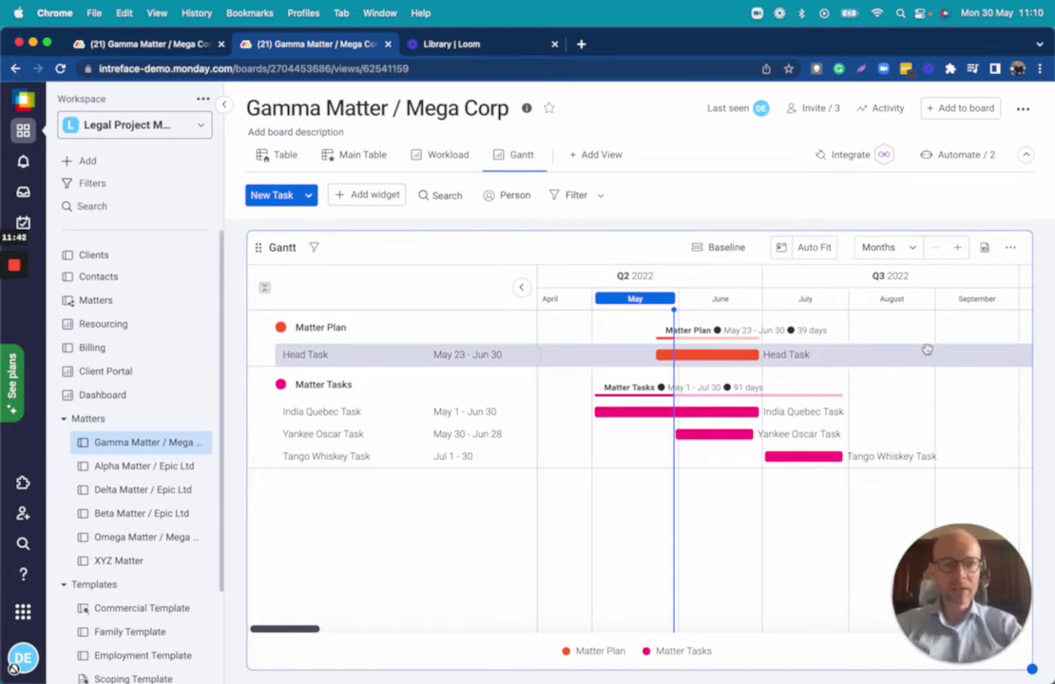
Look at the Gantt chart's baseline settings, close them and return to the board's Table view
{"action": "left_click", "coordinate": [724, 248]}
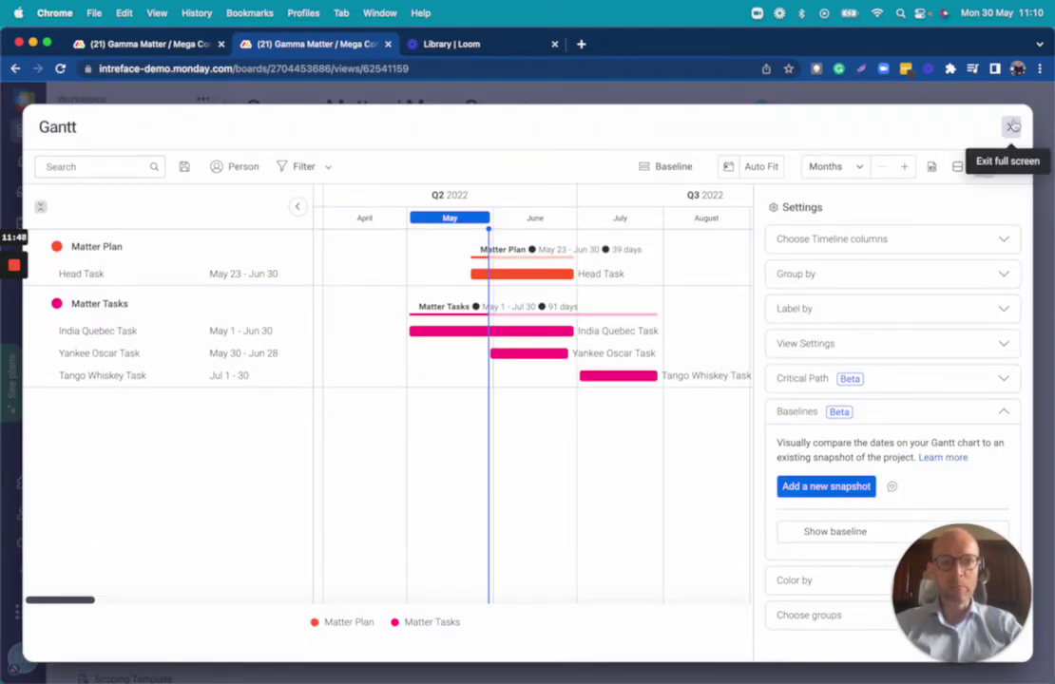
{"action": "left_click", "coordinate": [1012, 127]}
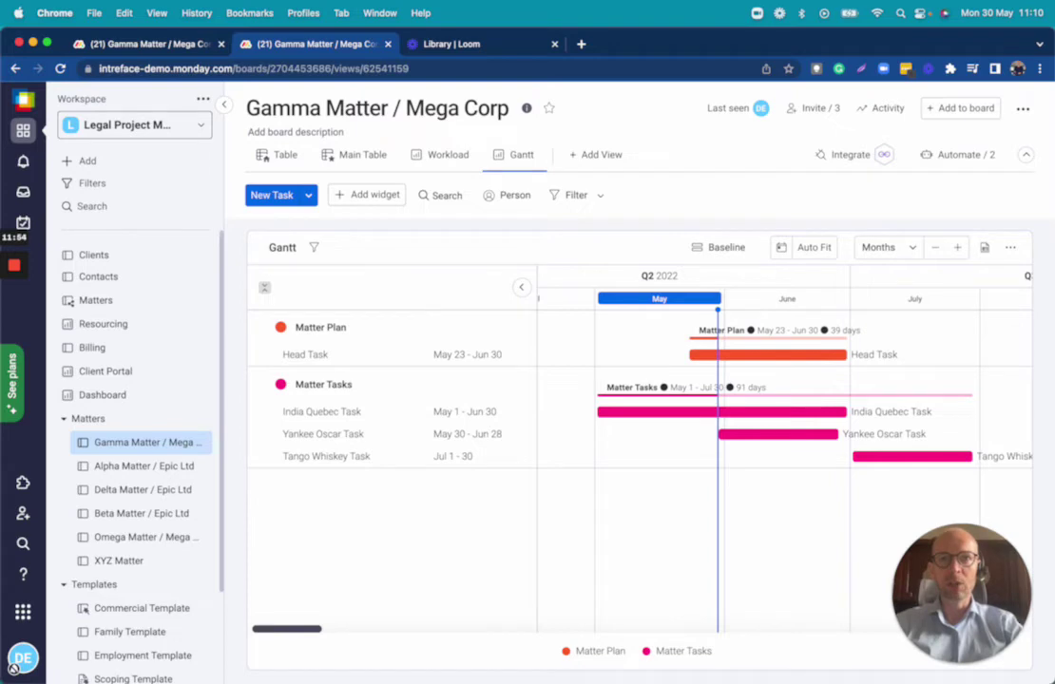
{"action": "left_click", "coordinate": [276, 156]}
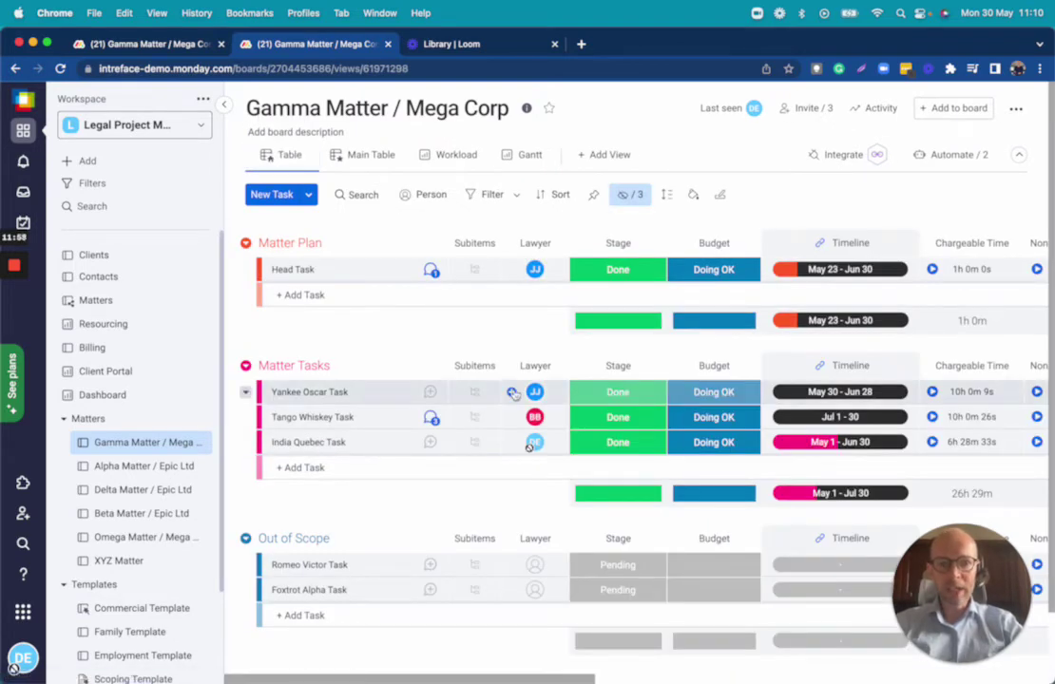
Browse the column types available for the board in the Column Center and close it without adding one
{"action": "scroll", "coordinate": [513, 393], "scroll_direction": "right", "scroll_amount": 10}
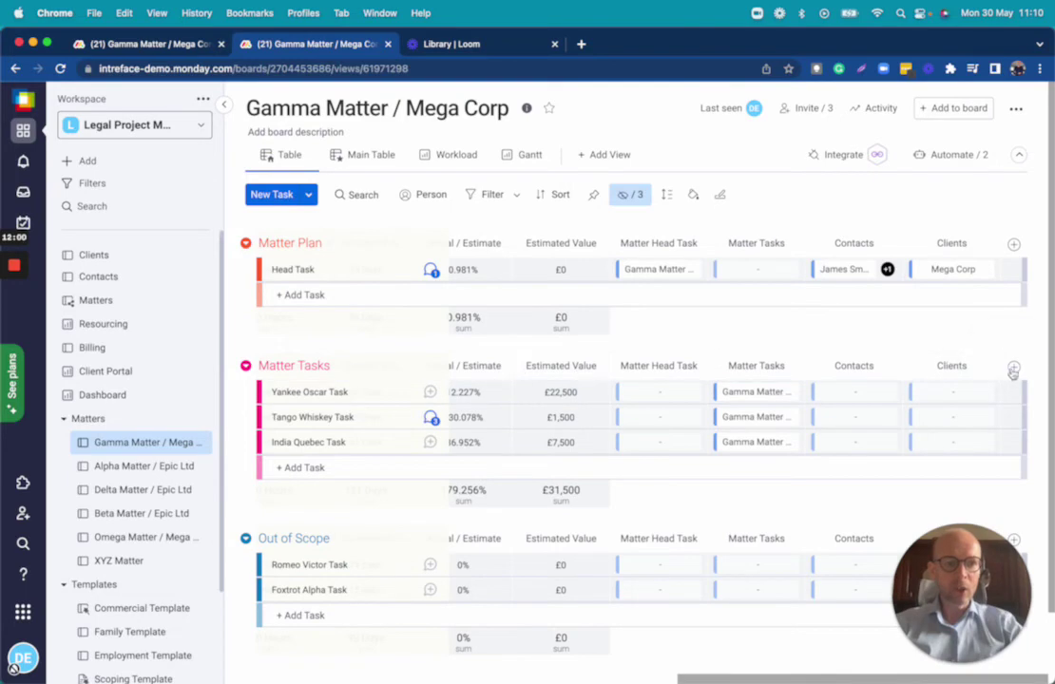
{"action": "left_click", "coordinate": [1013, 371]}
{"action": "left_click", "coordinate": [859, 633]}
{"action": "scroll", "coordinate": [608, 451], "scroll_direction": "down", "scroll_amount": 3}
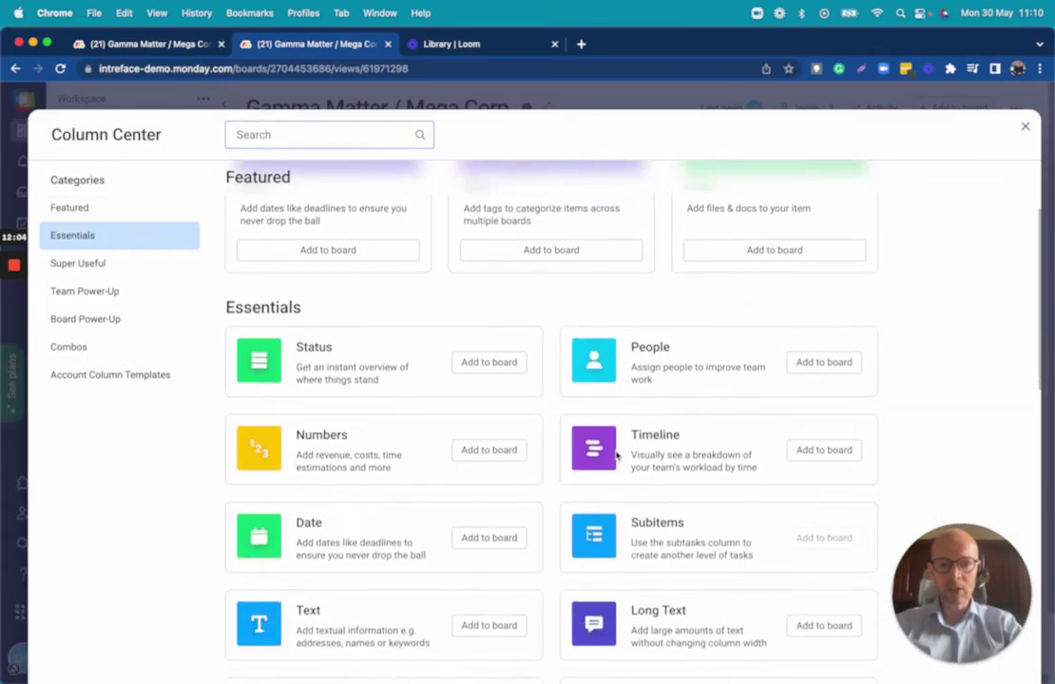
{"action": "scroll", "coordinate": [616, 456], "scroll_direction": "down", "scroll_amount": 10}
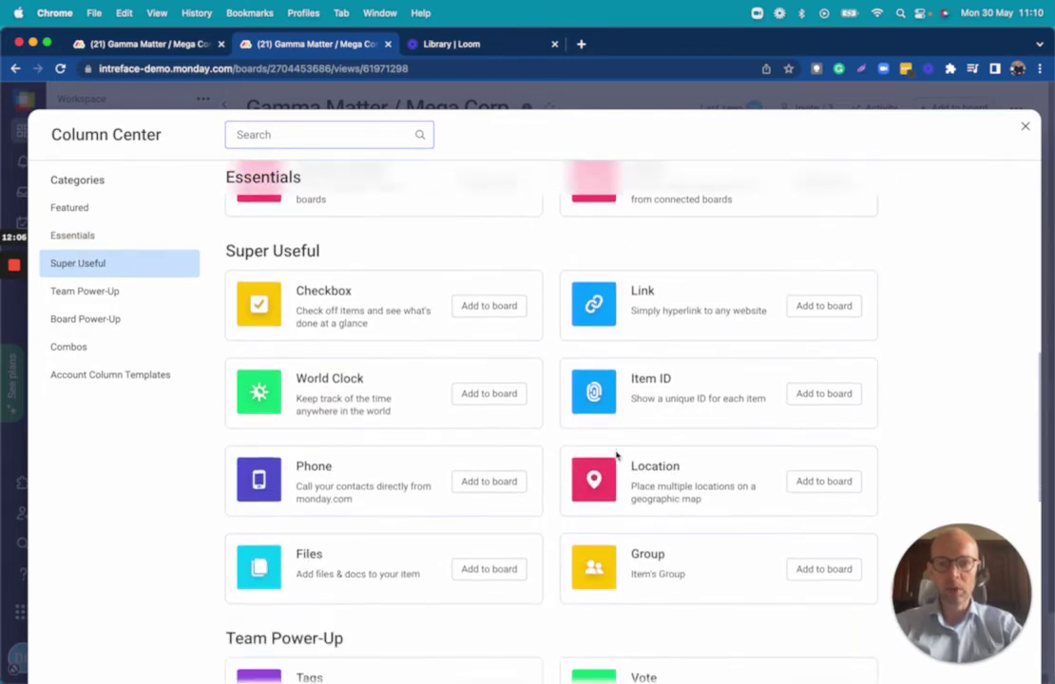
{"action": "scroll", "coordinate": [615, 456], "scroll_direction": "down", "scroll_amount": 10}
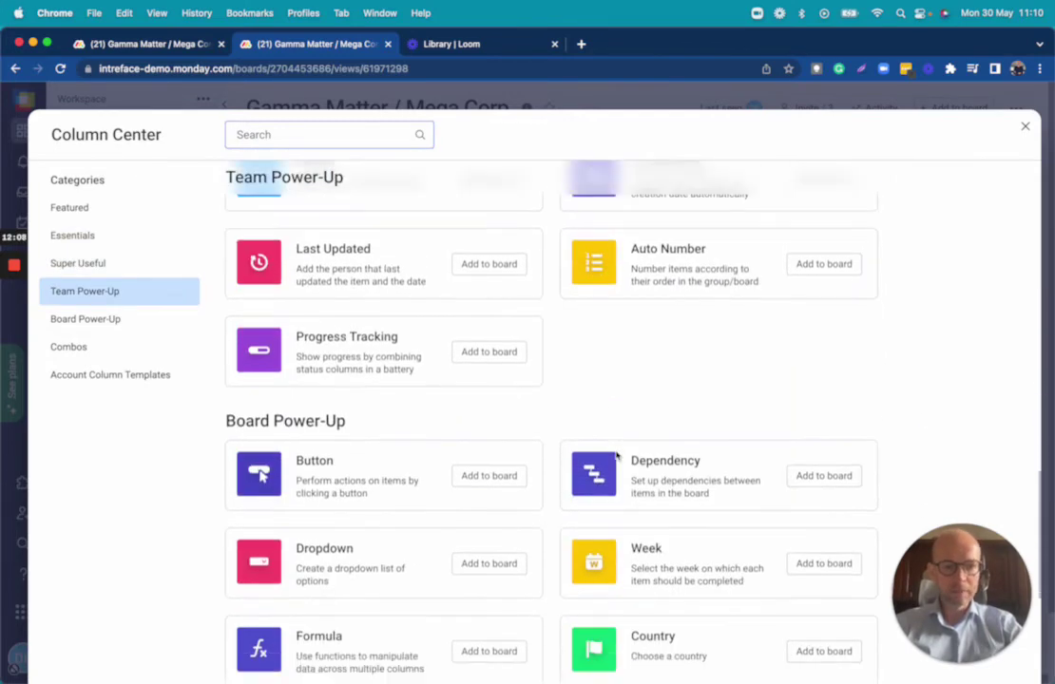
{"action": "scroll", "coordinate": [616, 456], "scroll_direction": "up", "scroll_amount": 15}
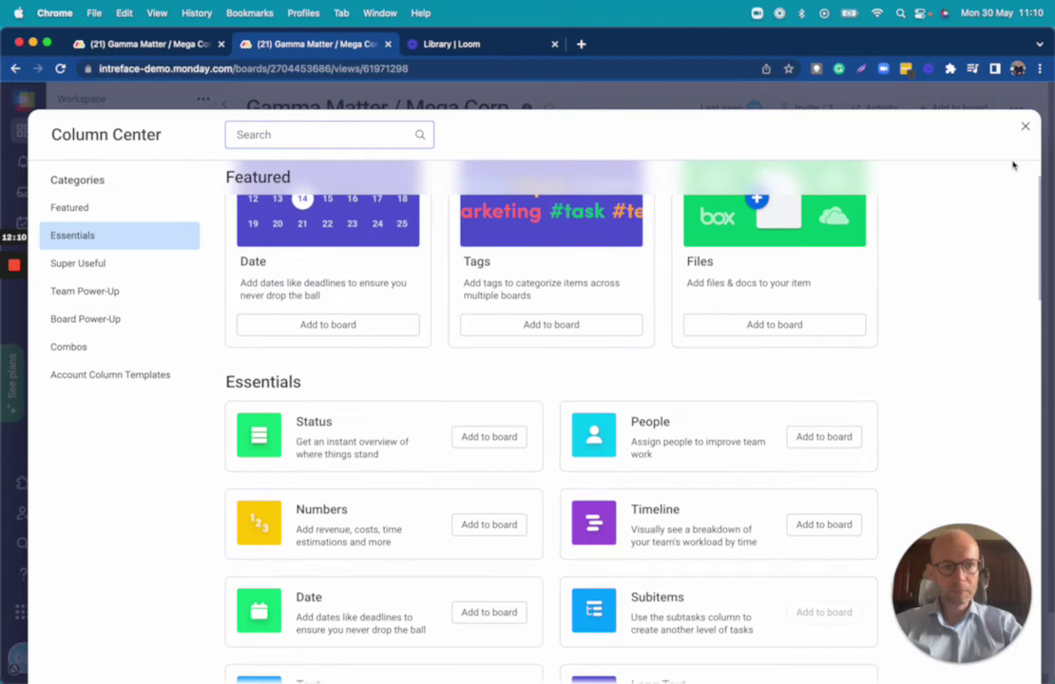
{"action": "left_click", "coordinate": [1023, 125]}
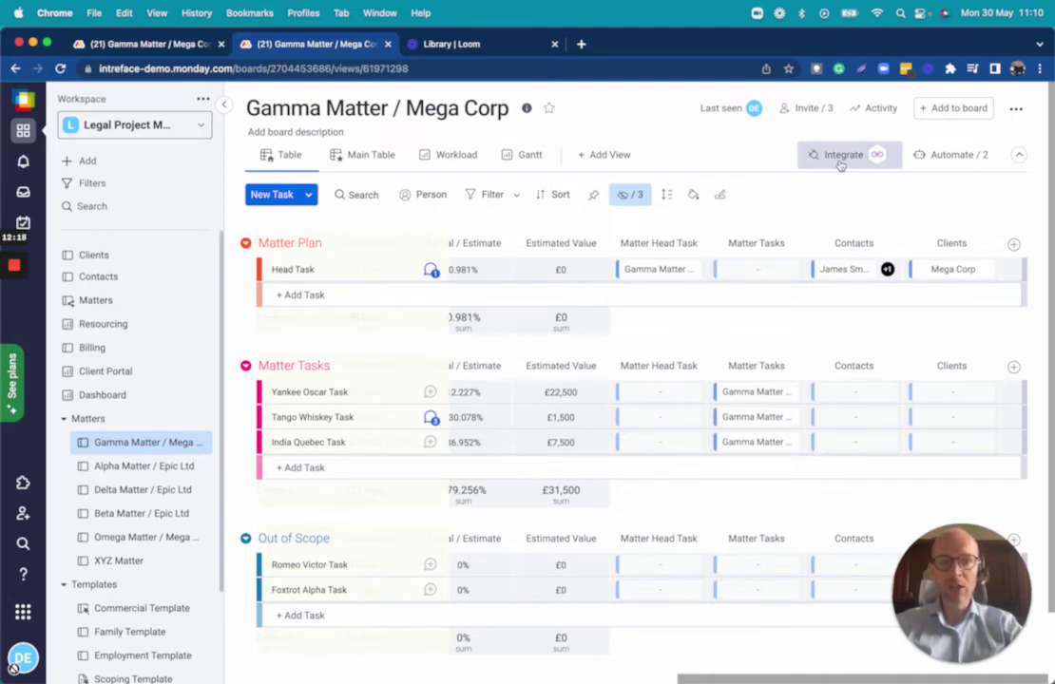
Browse the recommended apps in the board's Integrations Center and close it
{"action": "left_click", "coordinate": [840, 157]}
{"action": "left_click", "coordinate": [424, 119]}
{"action": "scroll", "coordinate": [573, 350], "scroll_direction": "down", "scroll_amount": 2}
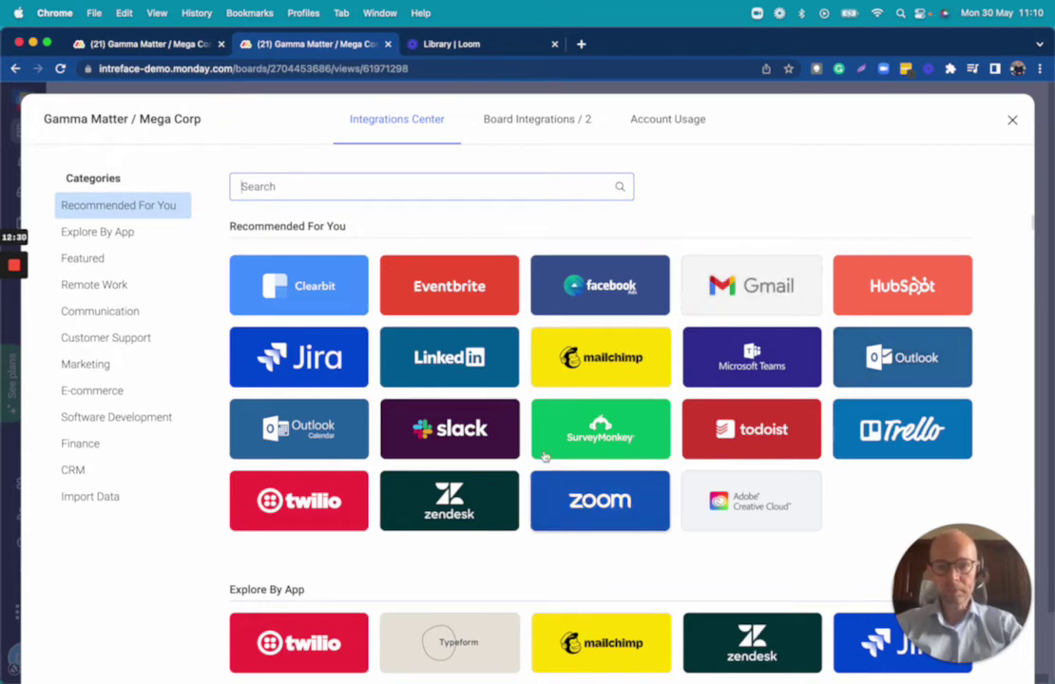
{"action": "left_click", "coordinate": [1012, 123]}
Start a new board automation triggered when the Budget status changes to Over Budget
{"action": "left_click", "coordinate": [950, 156]}
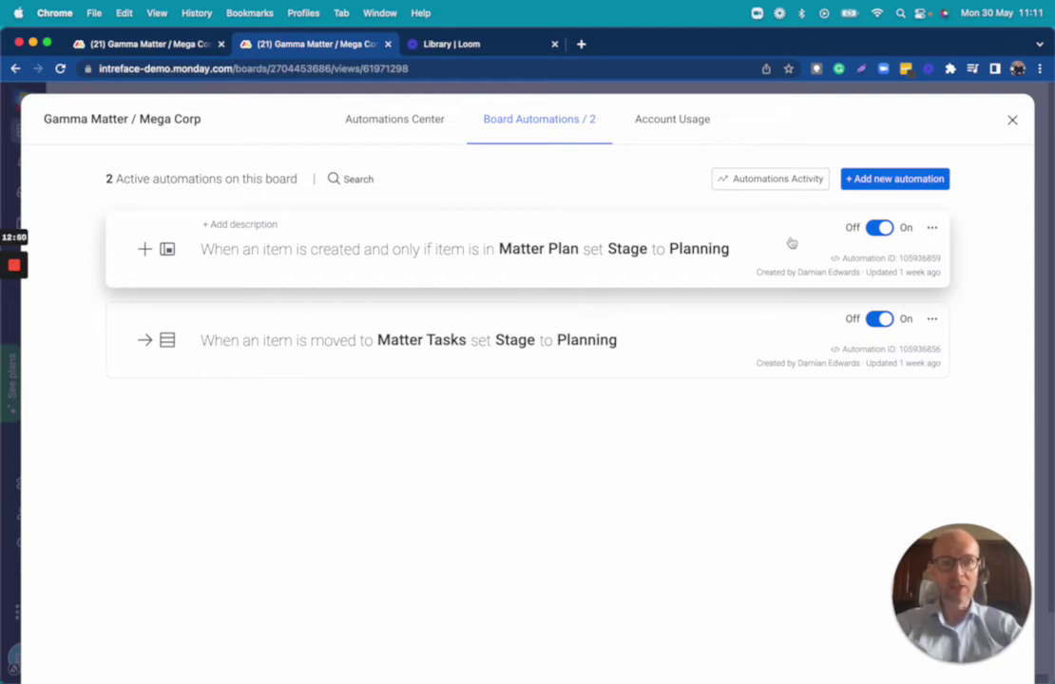
{"action": "left_click", "coordinate": [908, 181]}
{"action": "left_click", "coordinate": [340, 214]}
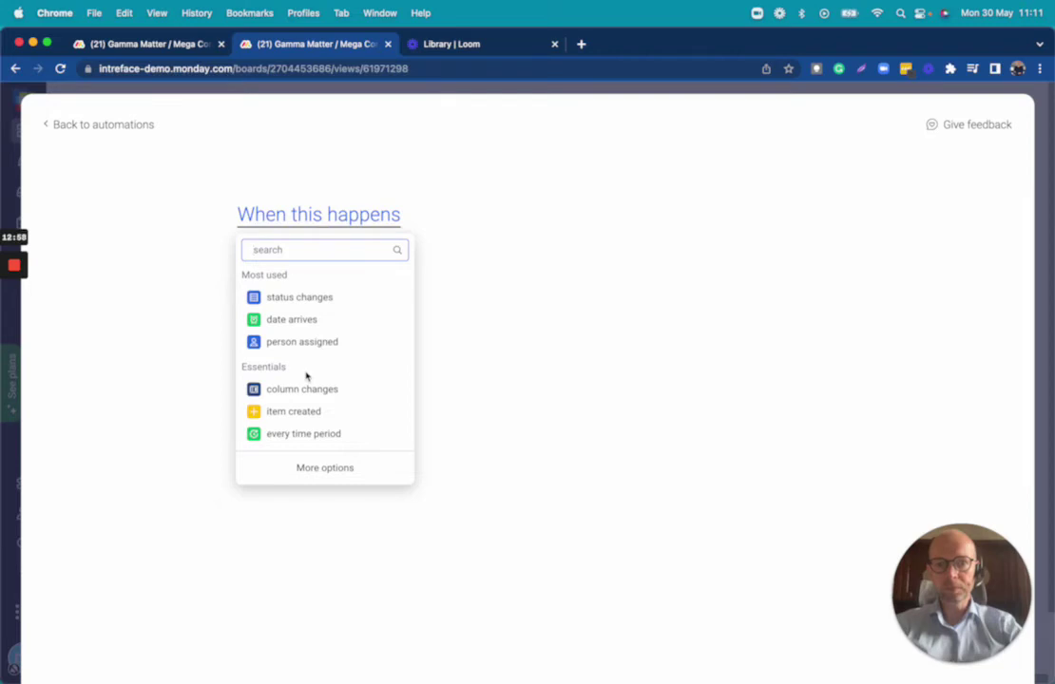
{"action": "left_click", "coordinate": [313, 298]}
{"action": "left_click", "coordinate": [318, 218]}
{"action": "left_click", "coordinate": [328, 291]}
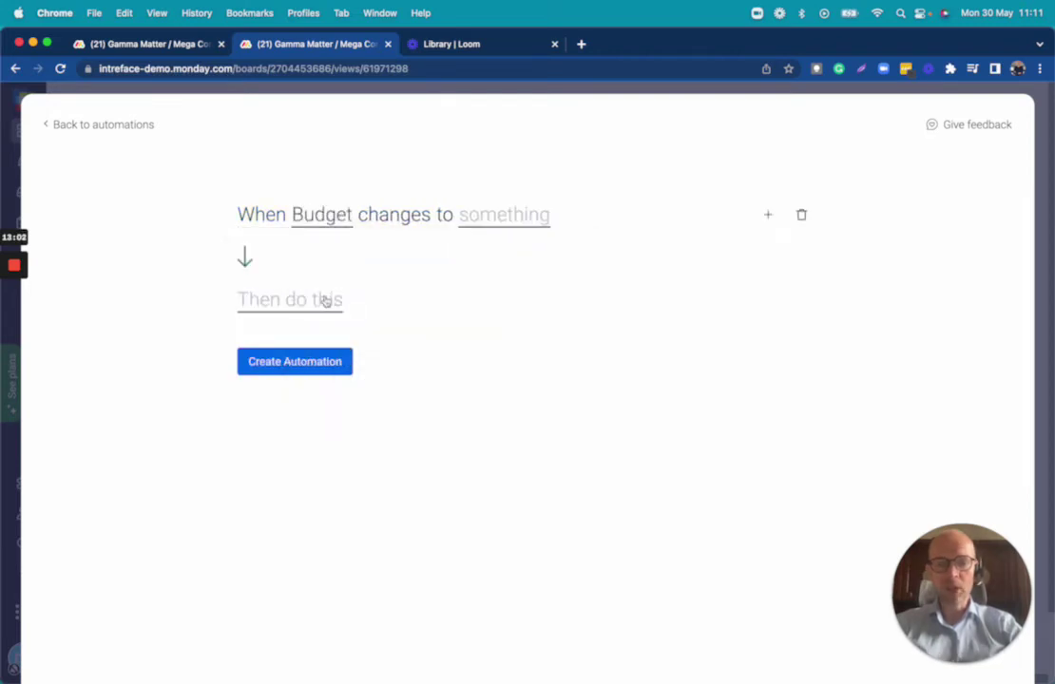
{"action": "left_click", "coordinate": [494, 213]}
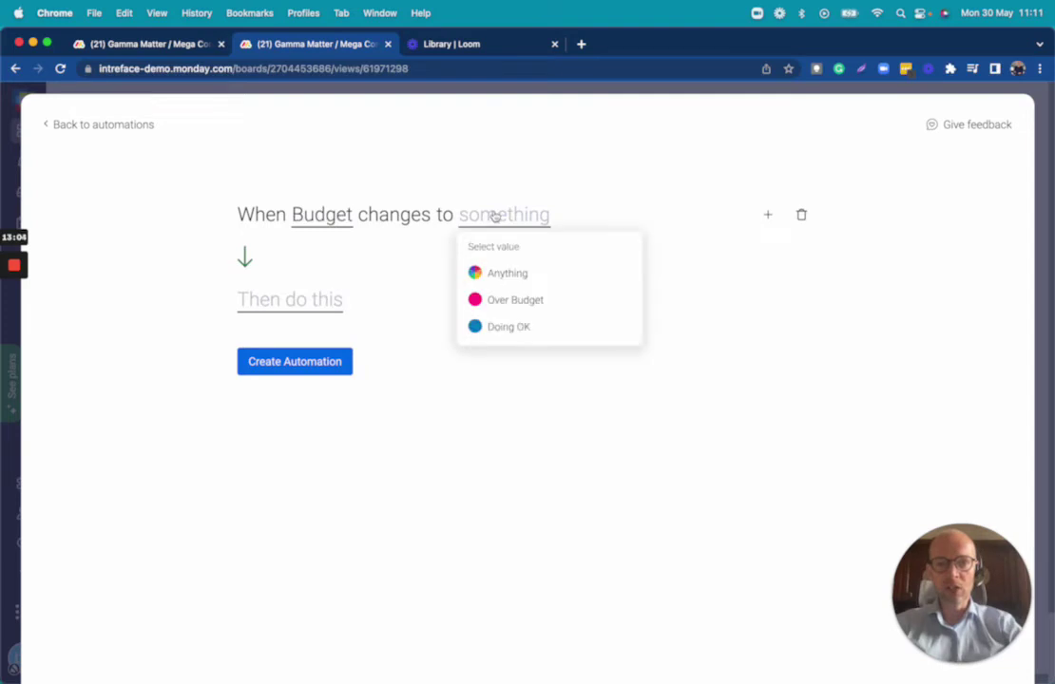
{"action": "left_click", "coordinate": [498, 300]}
Add a notify action with the message "Your matter is over budget" followed by the Item Name field
{"action": "left_click", "coordinate": [319, 300]}
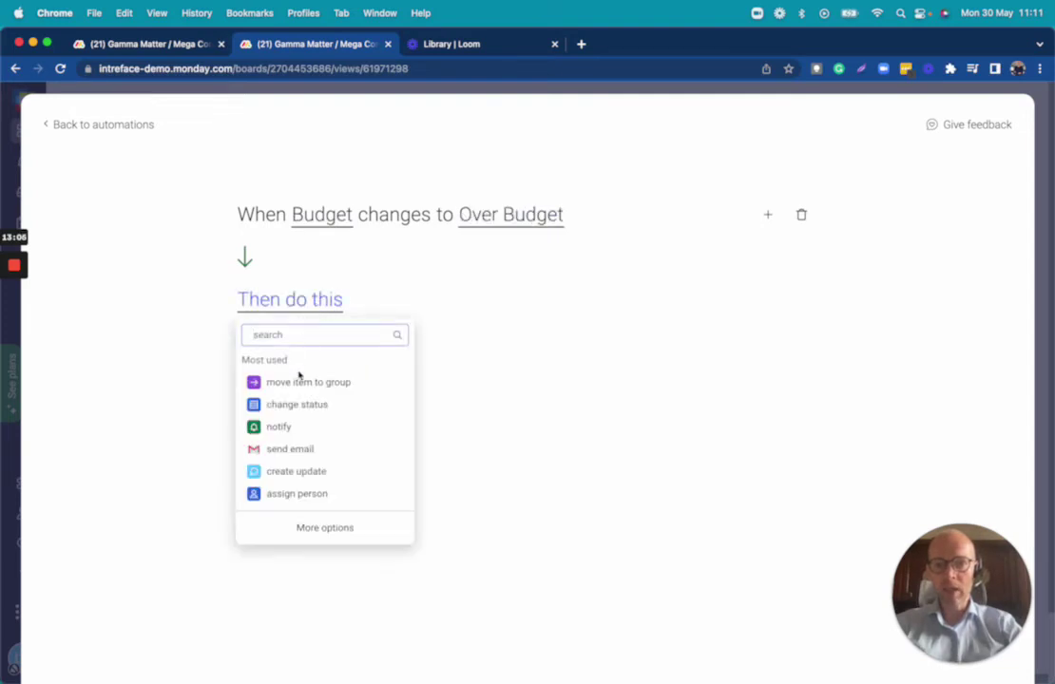
{"action": "left_click", "coordinate": [282, 428]}
{"action": "left_click", "coordinate": [309, 301]}
{"action": "type", "text": "Your "}
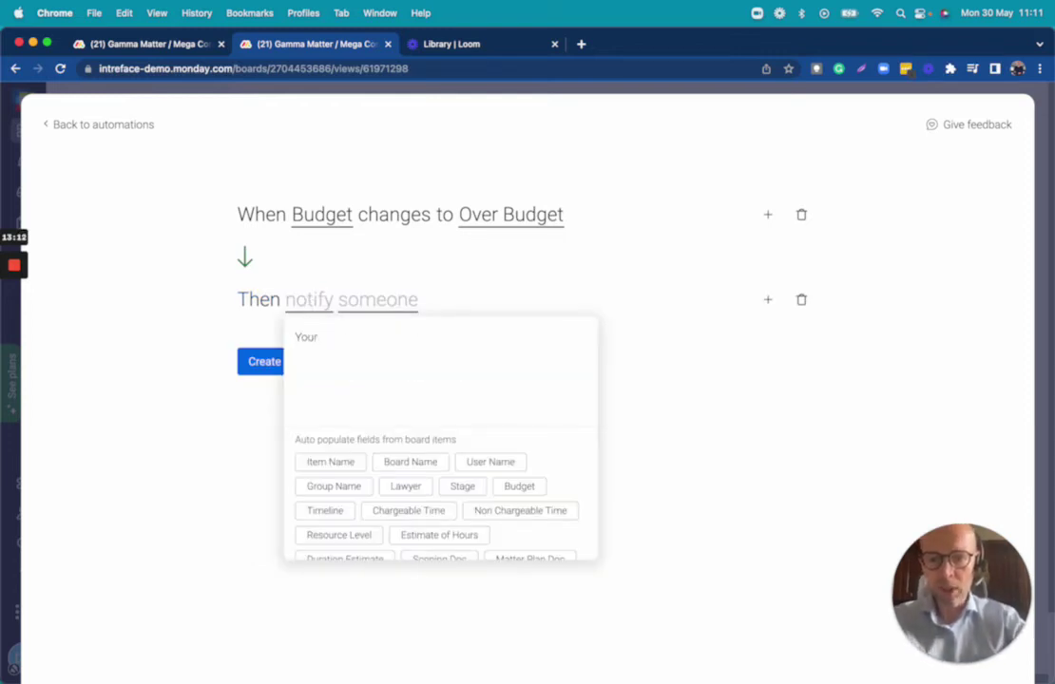
{"action": "type", "text": "matter is over budget"}
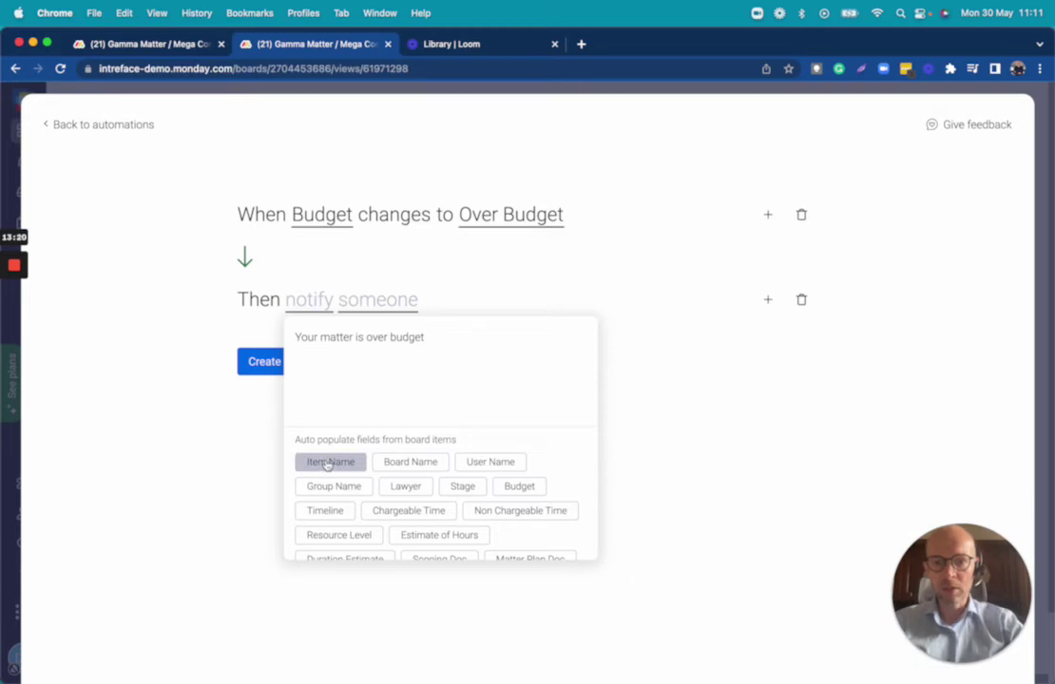
{"action": "left_click", "coordinate": [330, 463]}
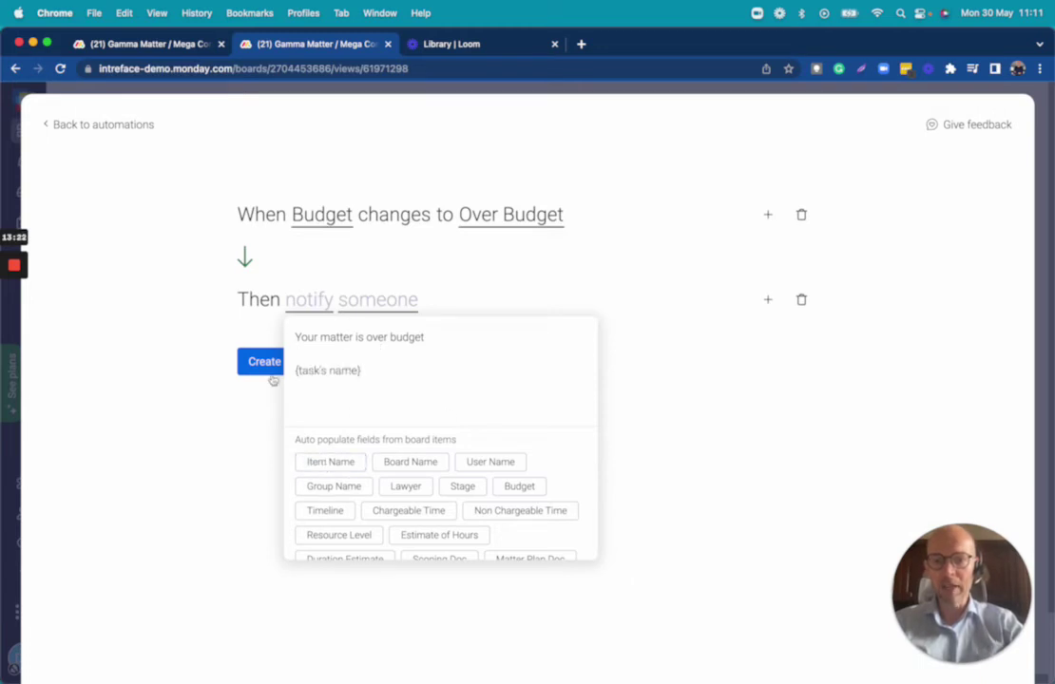
{"action": "left_click", "coordinate": [672, 416]}
Choose the lawyer who receives the notification, create the automation and return to the board
{"action": "left_click", "coordinate": [364, 301]}
{"action": "left_click", "coordinate": [355, 358]}
{"action": "left_click", "coordinate": [283, 362]}
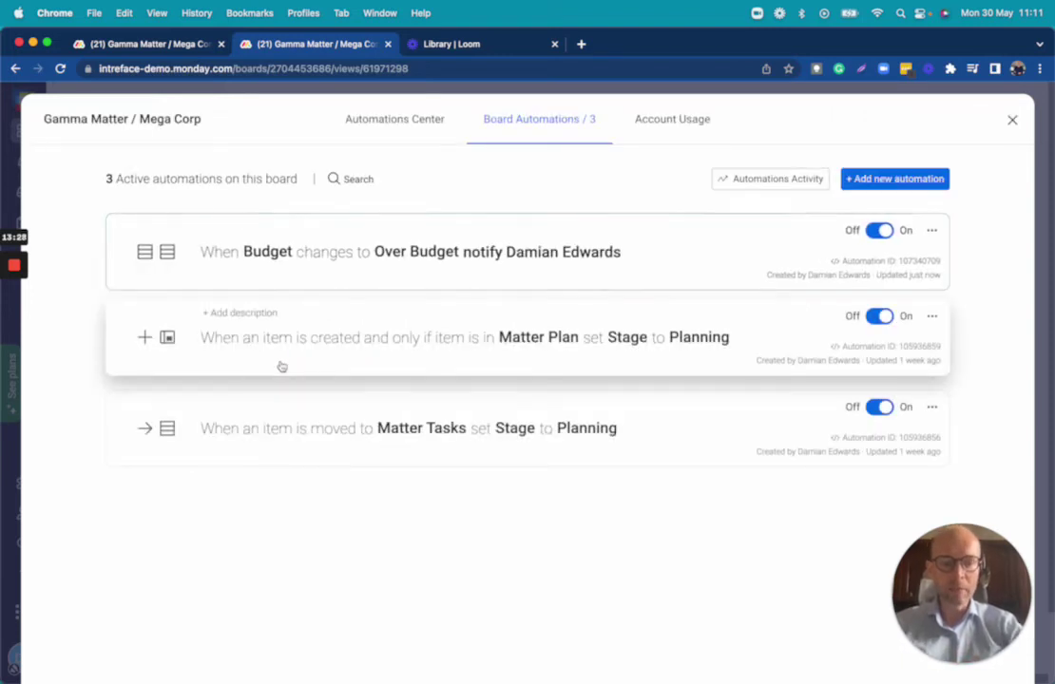
{"action": "left_click", "coordinate": [1013, 123]}
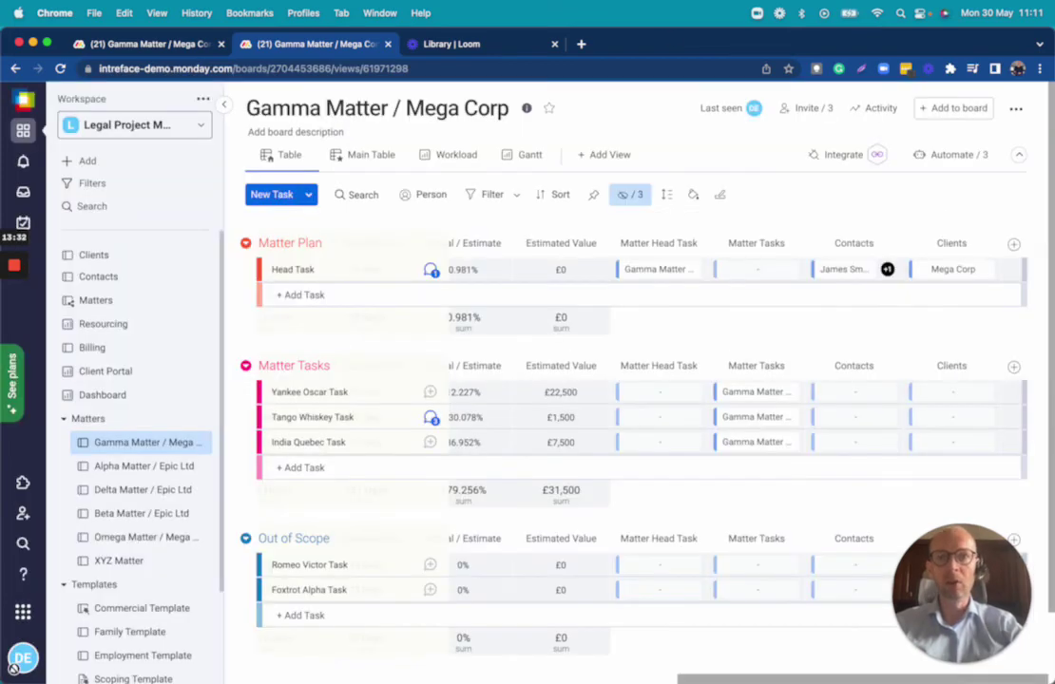
Review the Billing board's invoice columns and open the PDF invoice for the Alpha Matter / Epic Ltd deposit
{"action": "scroll", "coordinate": [576, 326], "scroll_direction": "left", "scroll_amount": 10}
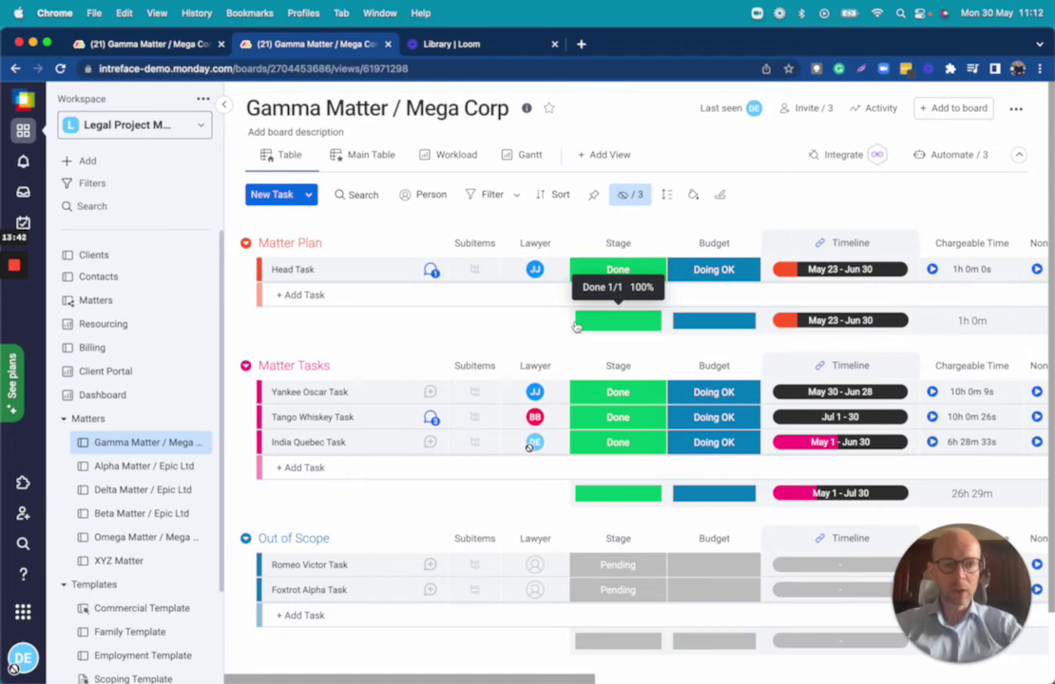
{"action": "left_click", "coordinate": [95, 348]}
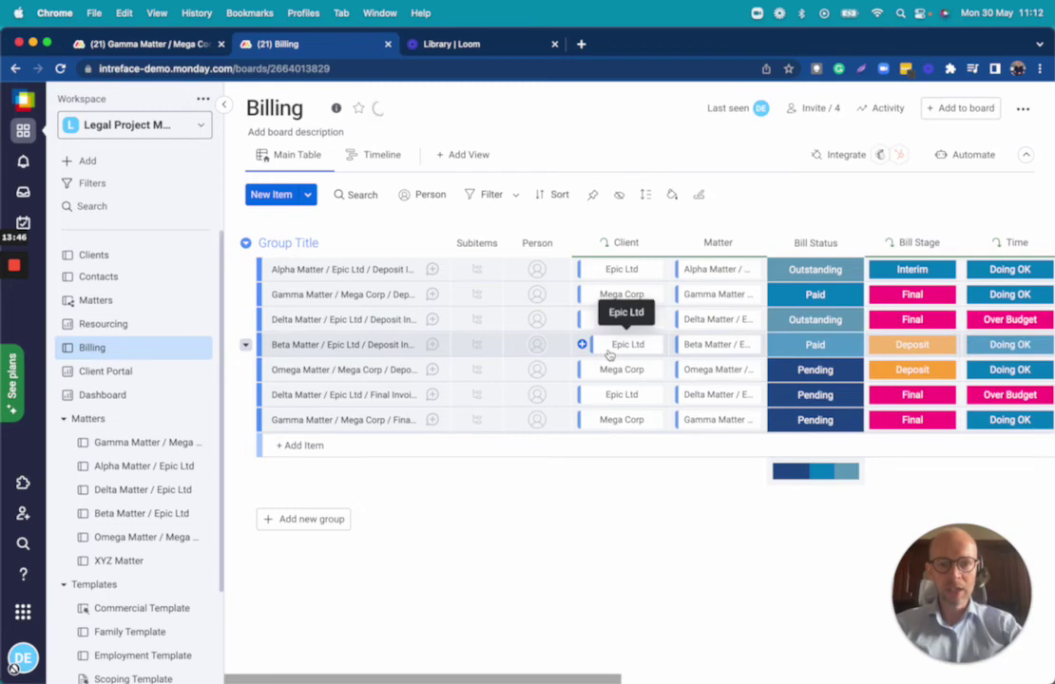
{"action": "scroll", "coordinate": [608, 355], "scroll_direction": "right", "scroll_amount": 10}
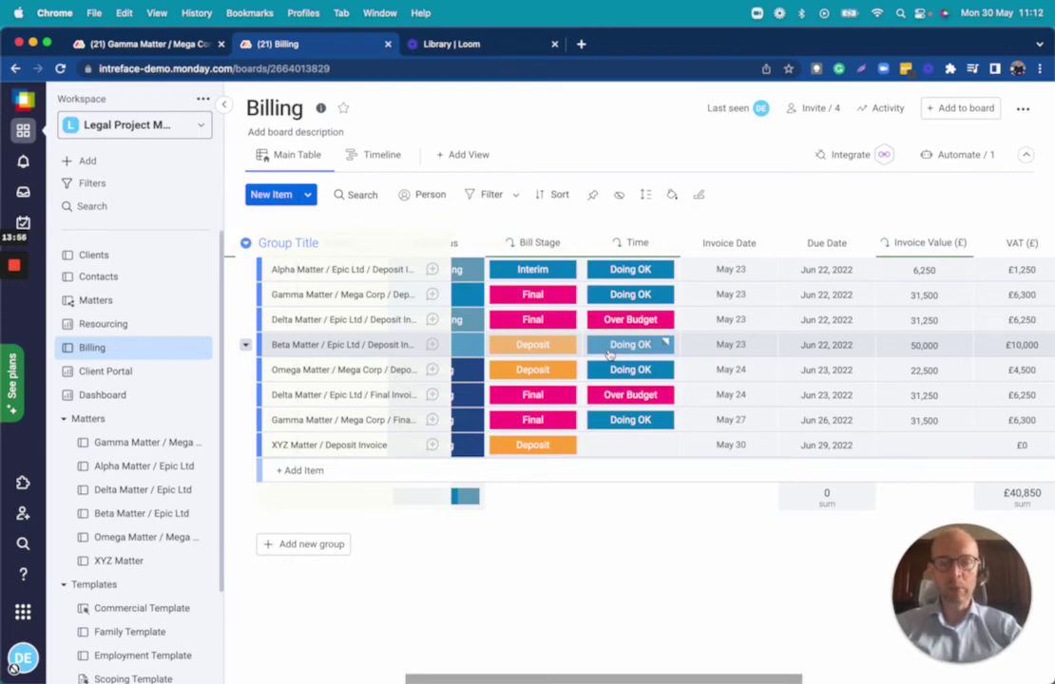
{"action": "scroll", "coordinate": [609, 354], "scroll_direction": "right", "scroll_amount": 10}
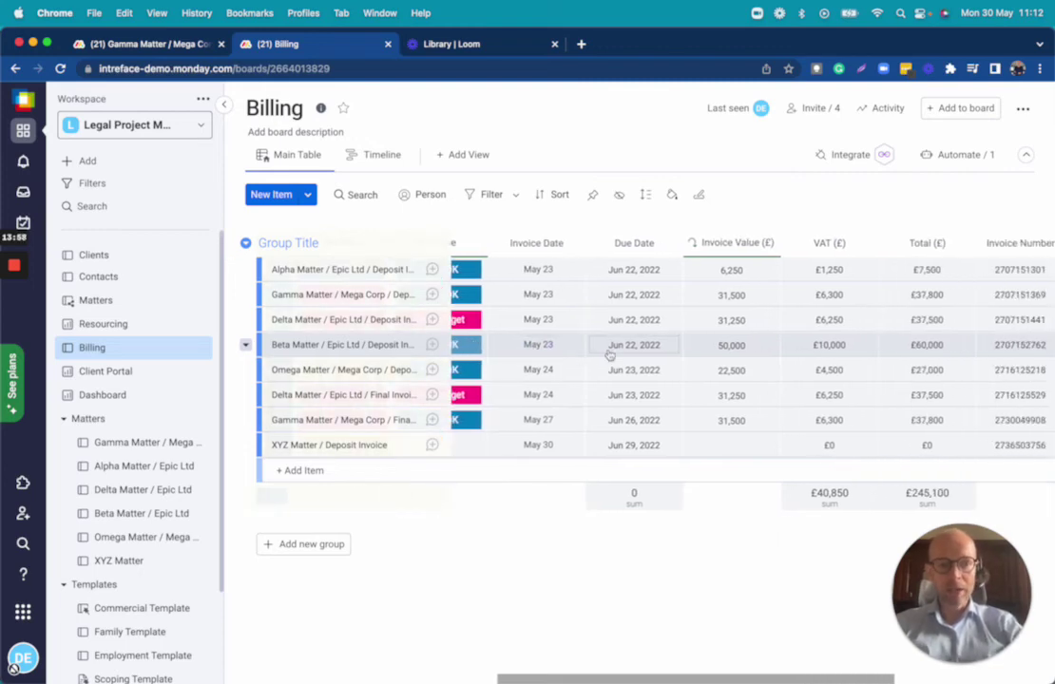
{"action": "scroll", "coordinate": [609, 353], "scroll_direction": "right", "scroll_amount": 1}
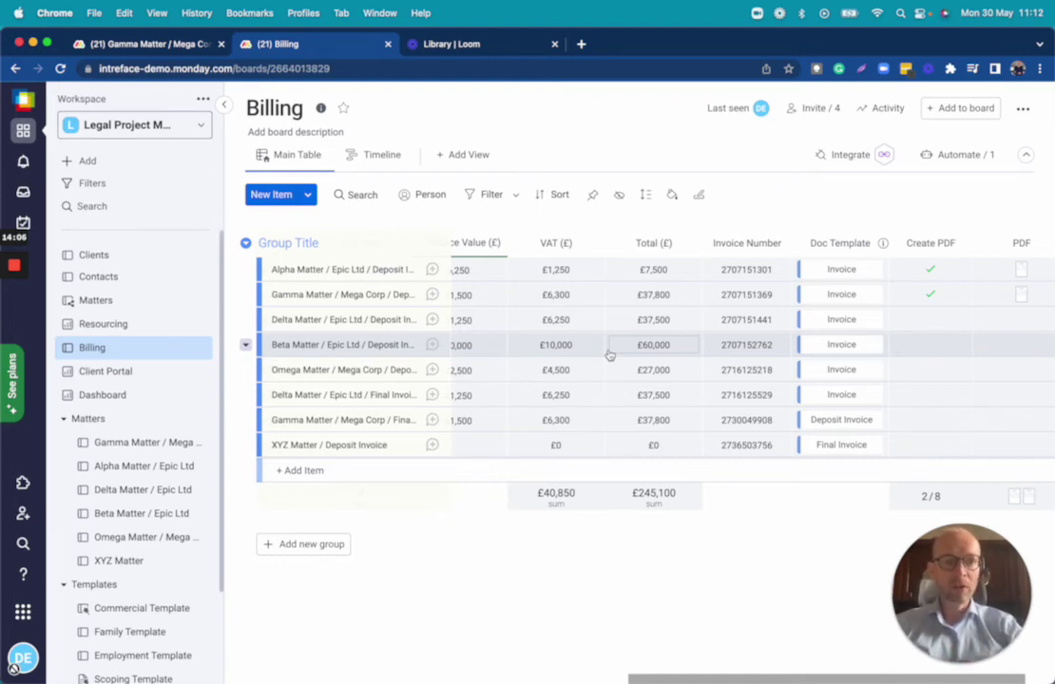
{"action": "scroll", "coordinate": [609, 354], "scroll_direction": "right", "scroll_amount": 3}
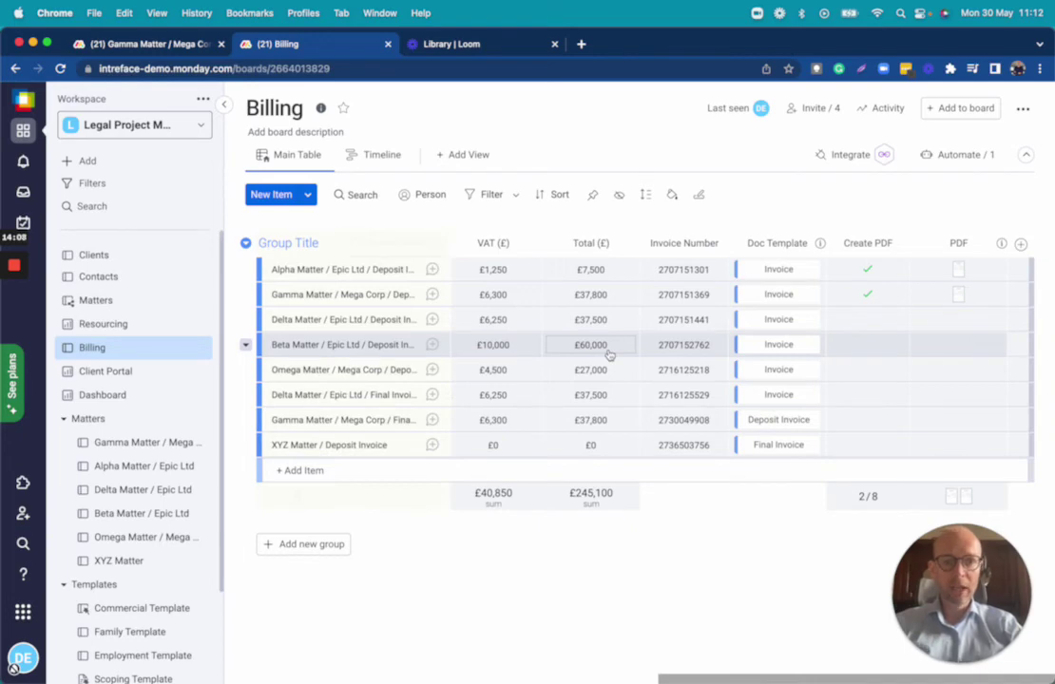
{"action": "left_click", "coordinate": [959, 269]}
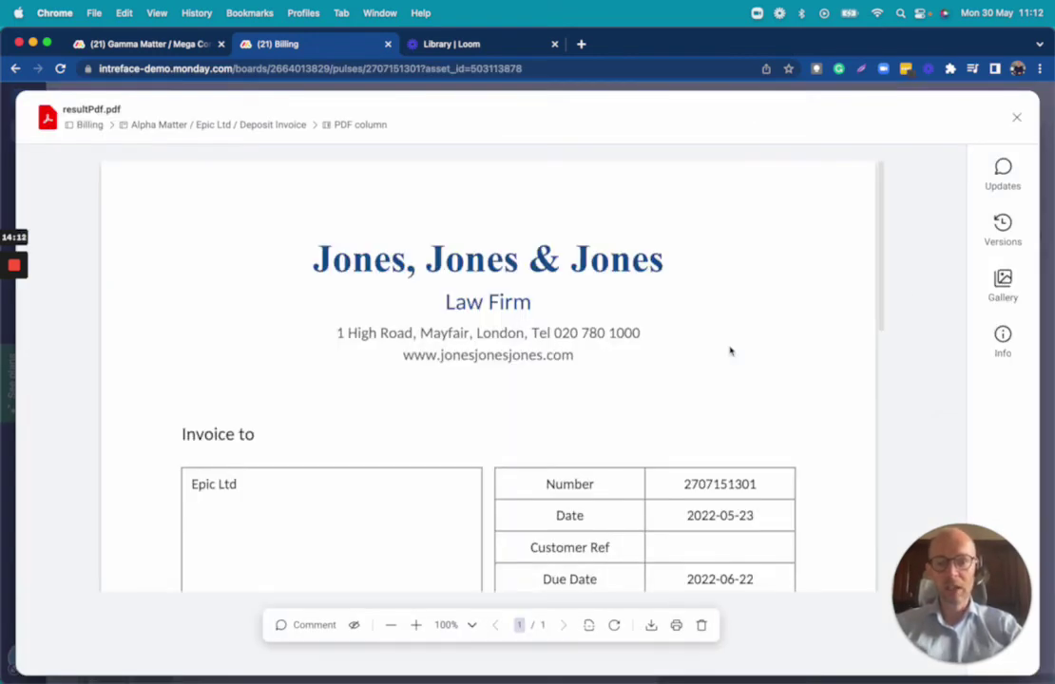
Examine the deposit invoice PDF from its letterhead to the VAT and total cost, and close the preview
{"action": "scroll", "coordinate": [730, 352], "scroll_direction": "down", "scroll_amount": 5}
{"action": "scroll", "coordinate": [730, 351], "scroll_direction": "up", "scroll_amount": 5}
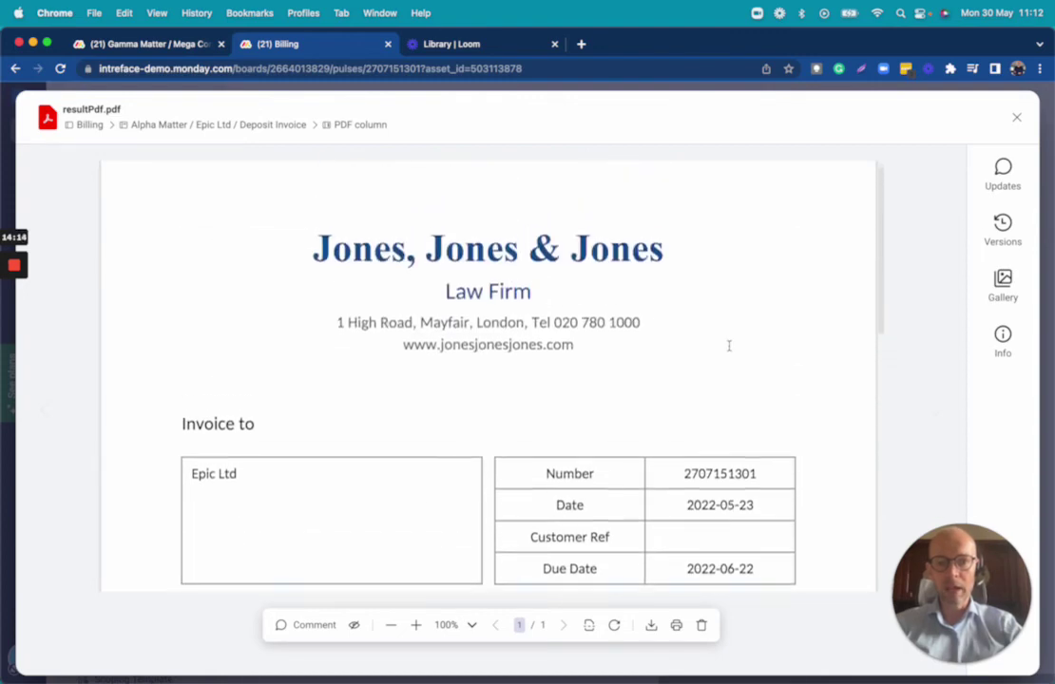
{"action": "scroll", "coordinate": [676, 396], "scroll_direction": "down", "scroll_amount": 5}
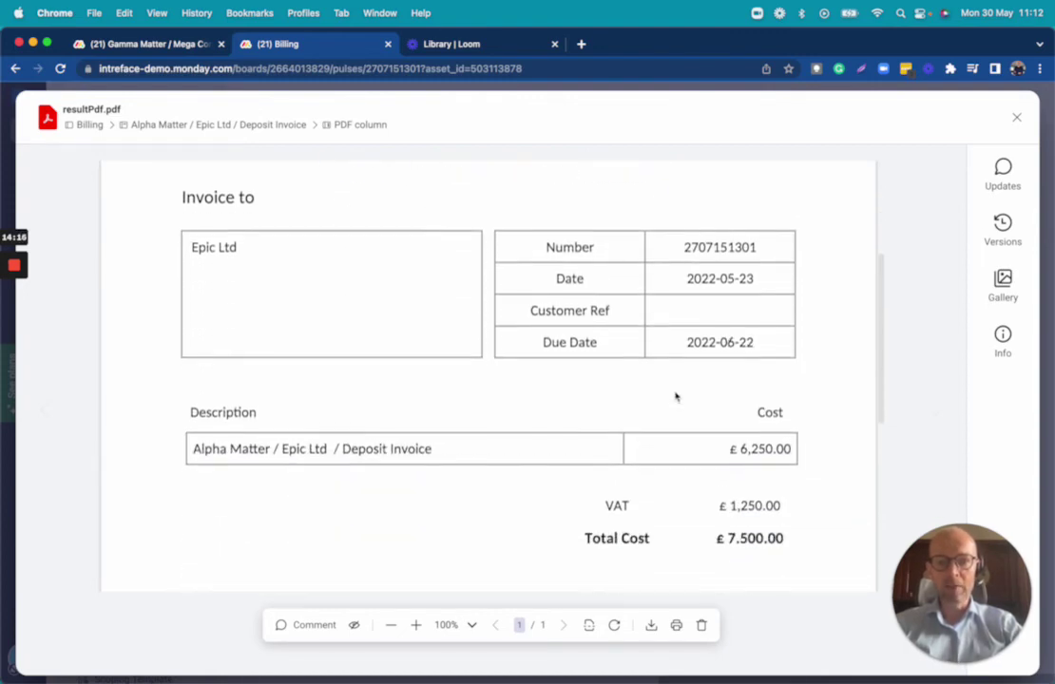
{"action": "scroll", "coordinate": [678, 395], "scroll_direction": "up", "scroll_amount": 1}
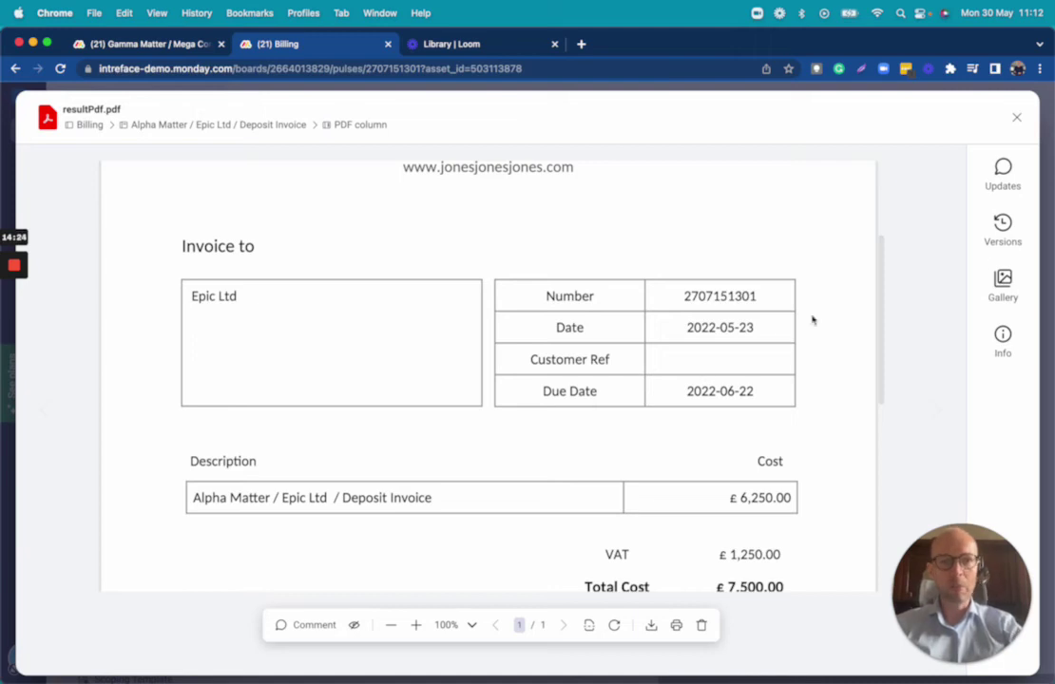
{"action": "left_click", "coordinate": [1017, 118]}
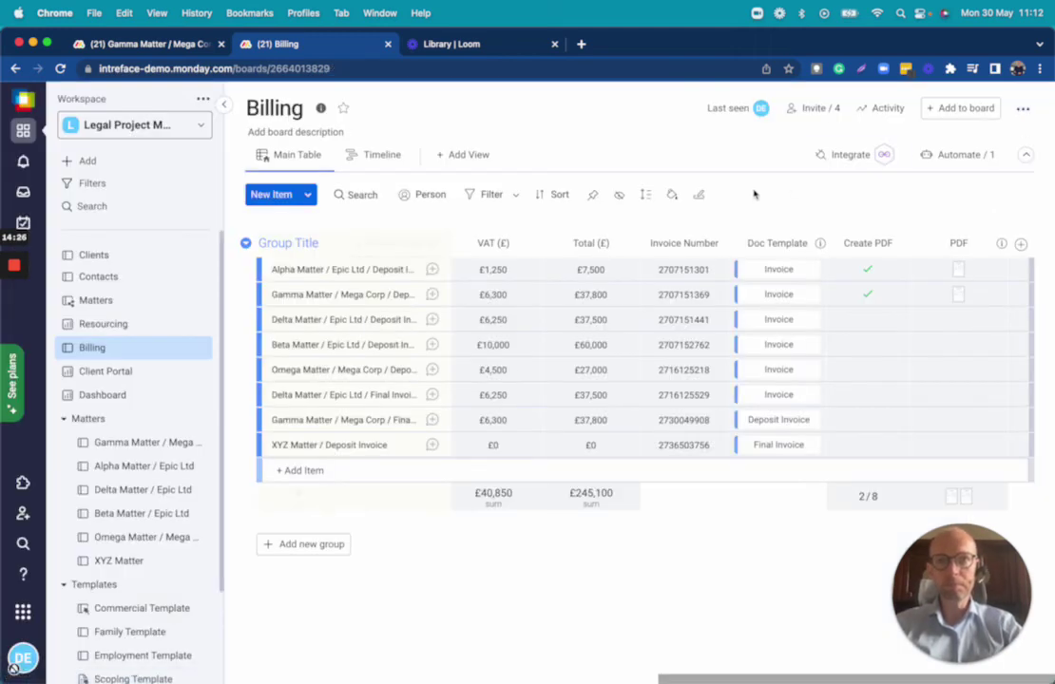
Open the Client Portal, browse the available widgets in the Widgets Center and close it without adding one
{"action": "left_click", "coordinate": [109, 370]}
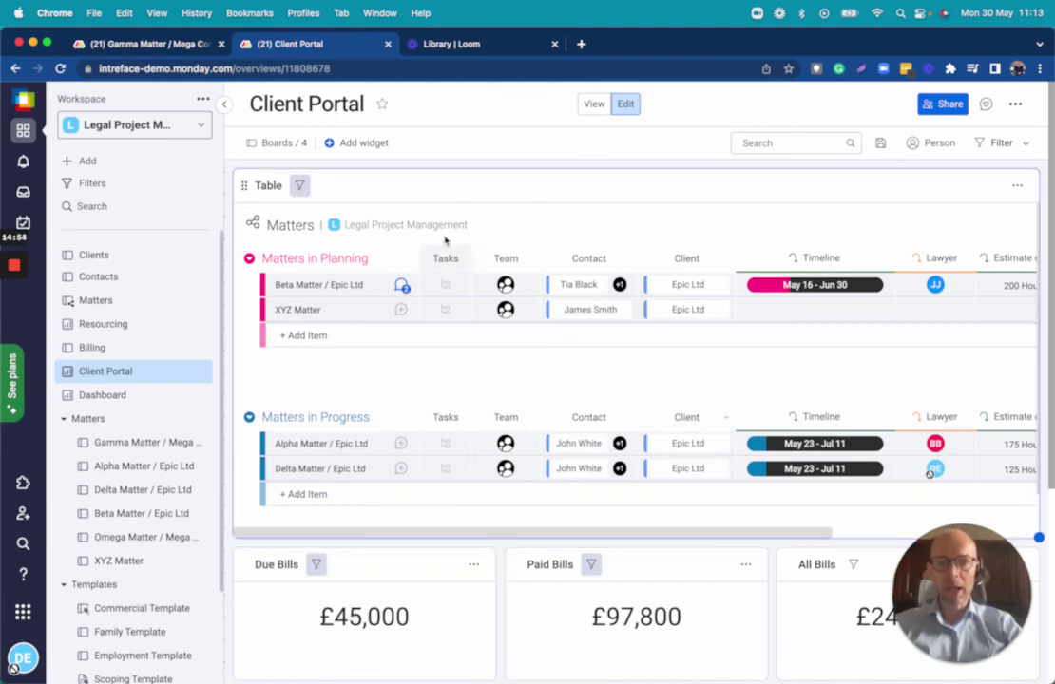
{"action": "left_click", "coordinate": [353, 142]}
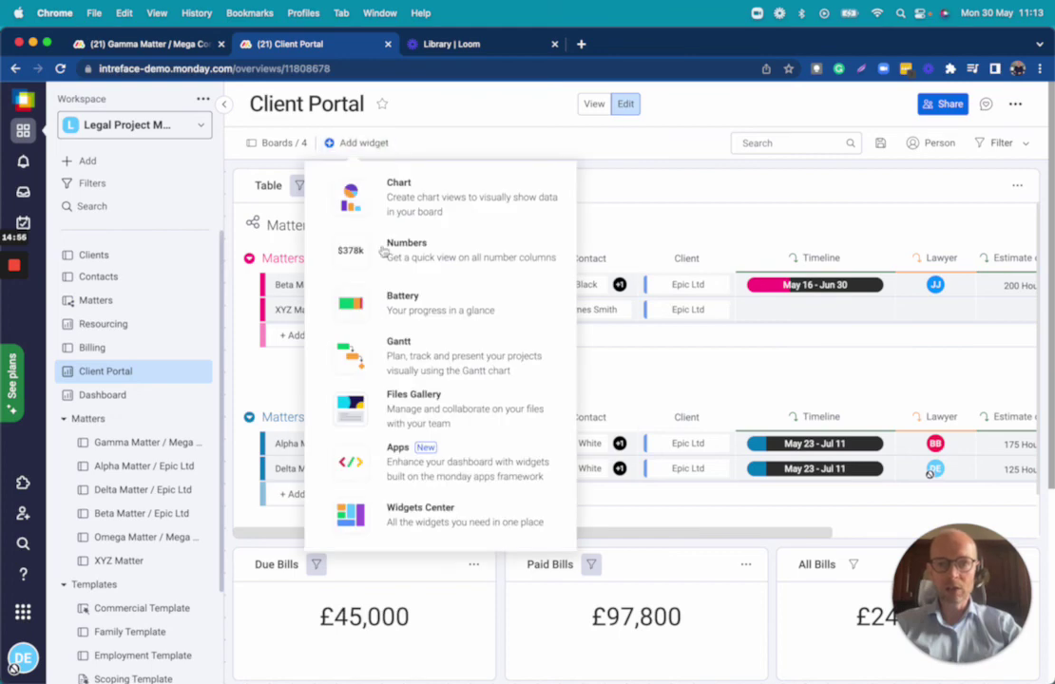
{"action": "left_click", "coordinate": [418, 518]}
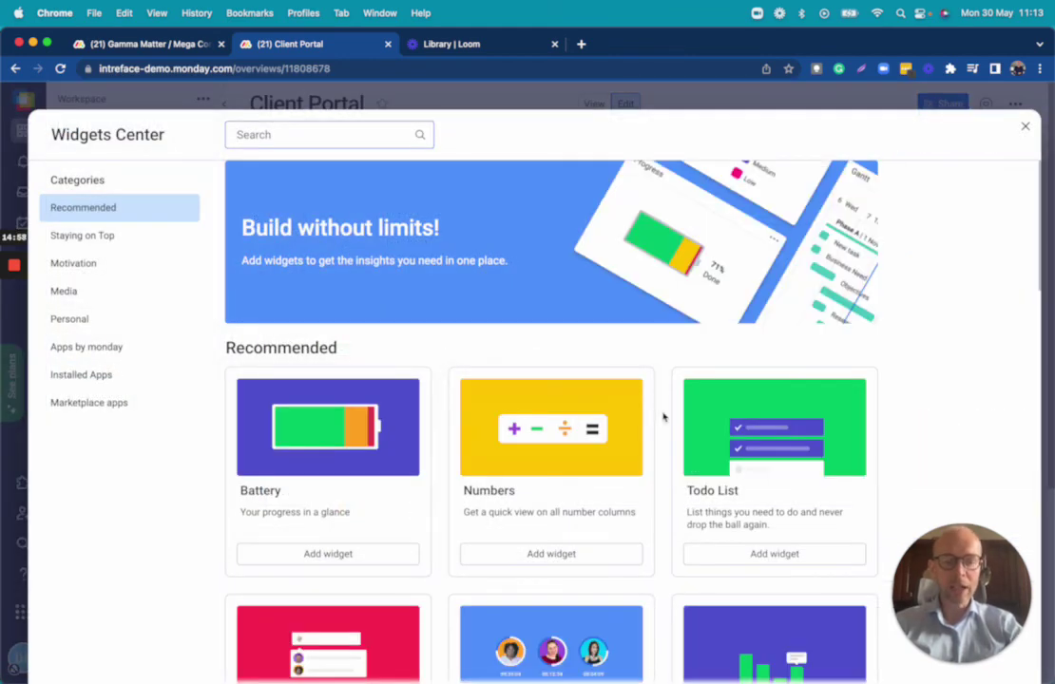
{"action": "scroll", "coordinate": [664, 416], "scroll_direction": "down", "scroll_amount": 5}
{"action": "scroll", "coordinate": [663, 417], "scroll_direction": "down", "scroll_amount": 10}
{"action": "scroll", "coordinate": [663, 416], "scroll_direction": "down", "scroll_amount": 6}
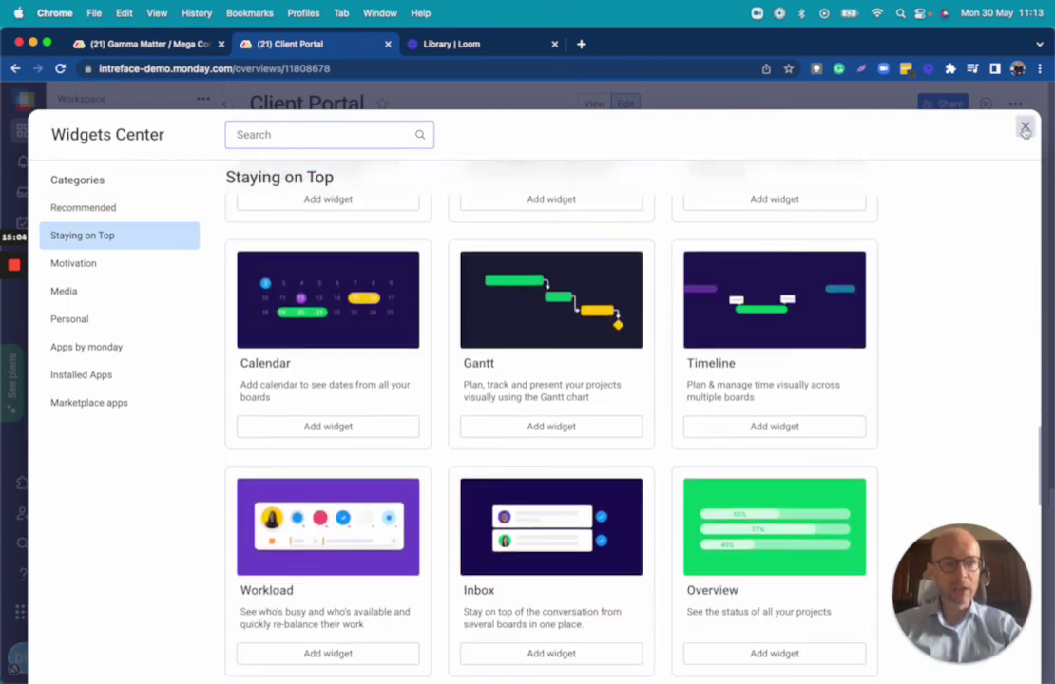
{"action": "left_click", "coordinate": [1025, 125]}
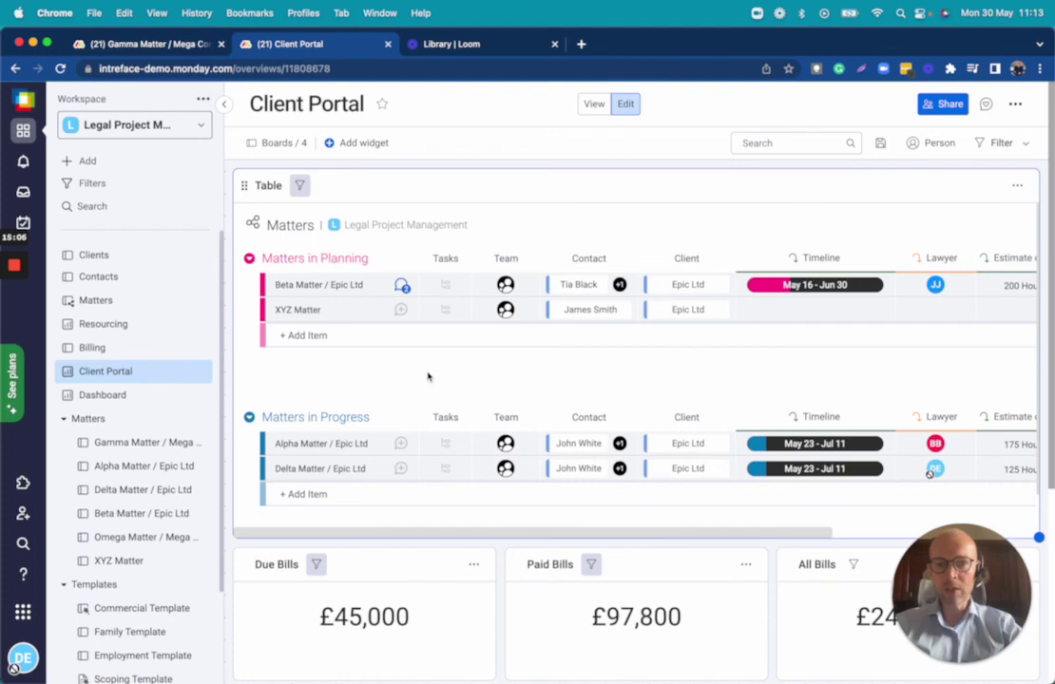
Like the update asking whether the Beta Matter / Epic Ltd matter is on track, and return to the Client Portal
{"action": "left_click", "coordinate": [402, 287]}
{"action": "left_click", "coordinate": [629, 545]}
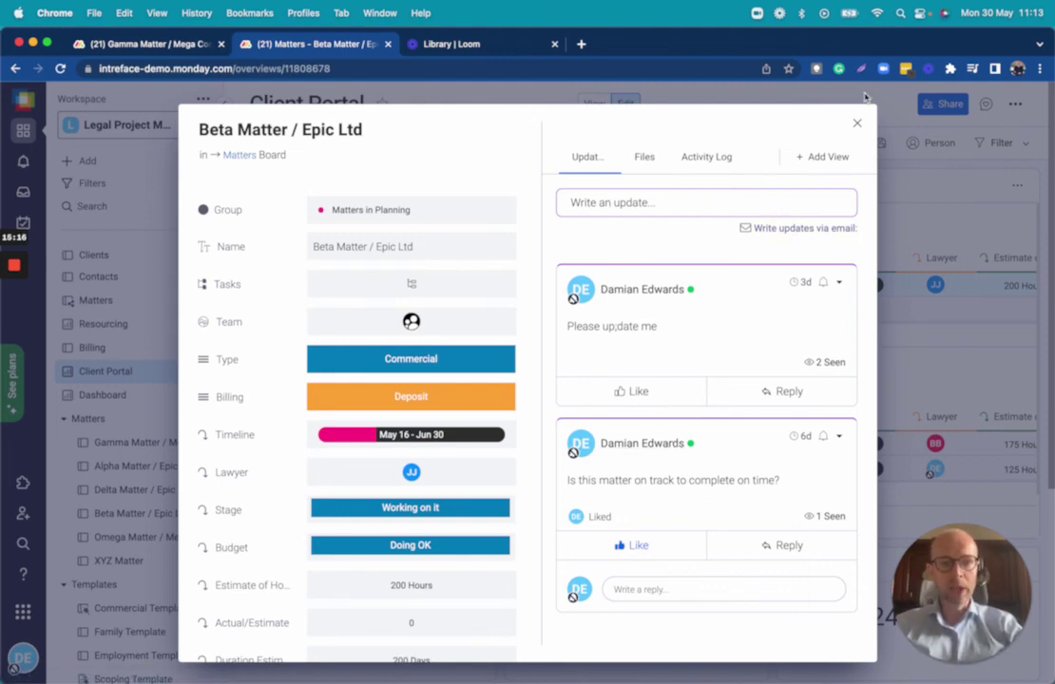
{"action": "left_click", "coordinate": [856, 123]}
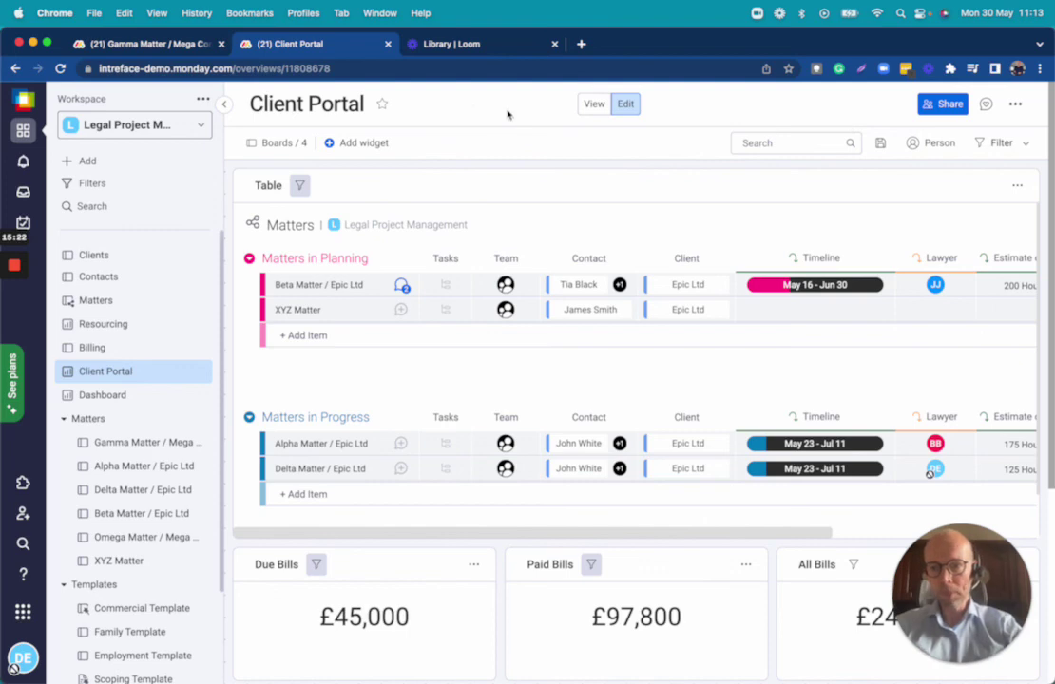
Open the Dashboard, examine its bills, stage, budget and team charts, and switch to the Legal Project Management presentation slide
{"action": "left_click", "coordinate": [106, 394]}
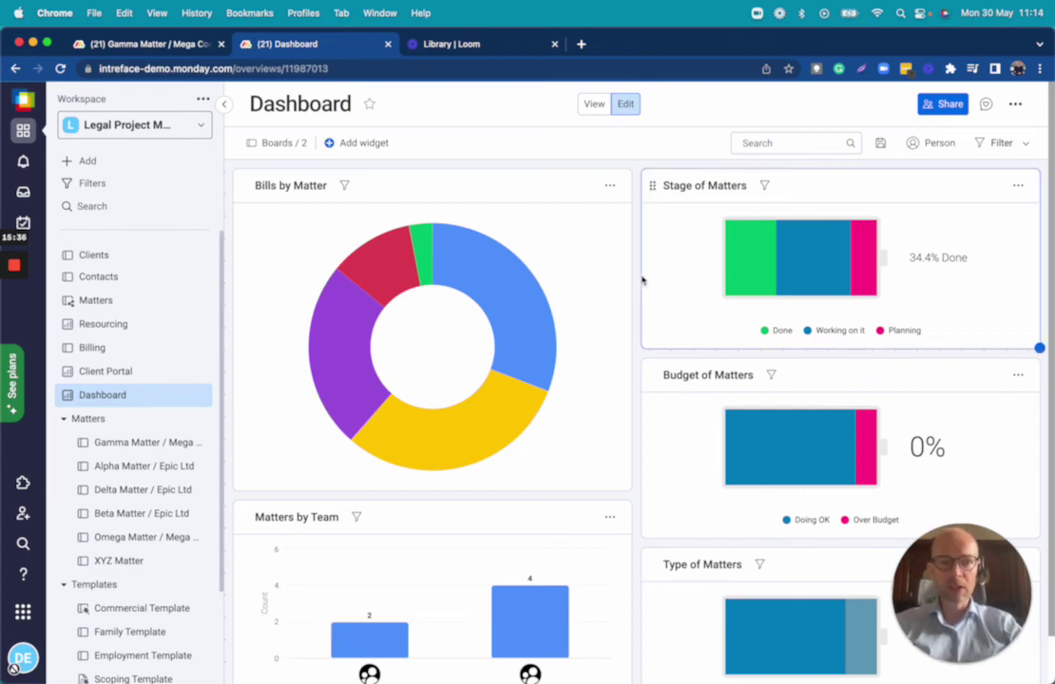
{"action": "scroll", "coordinate": [641, 277], "scroll_direction": "down", "scroll_amount": 1}
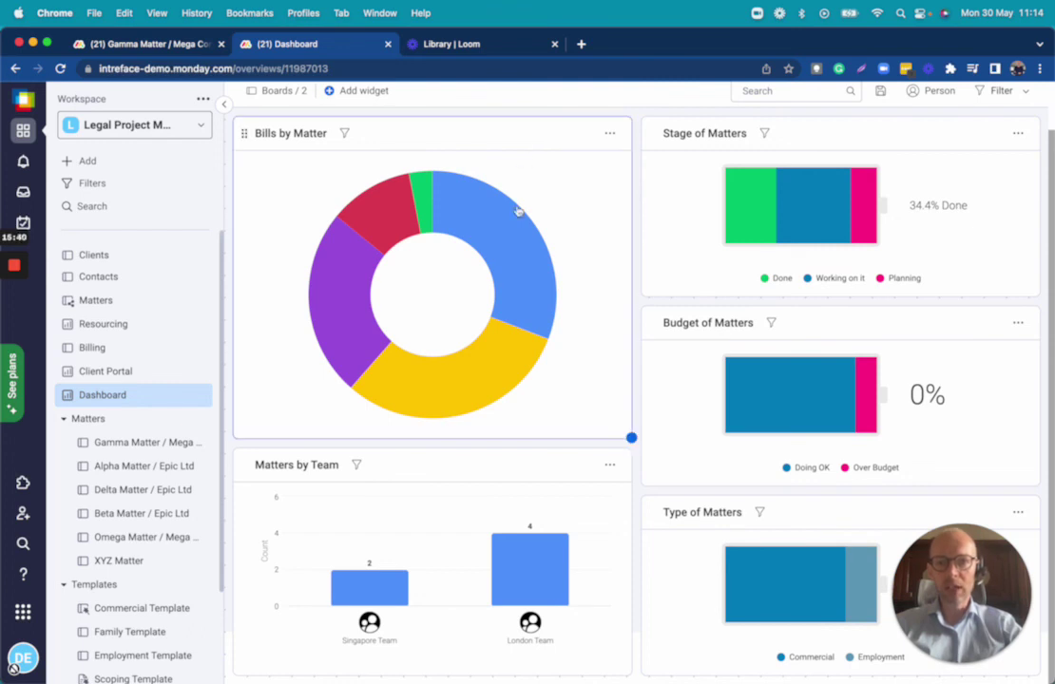
{"action": "mouse_move", "coordinate": [358, 290]}
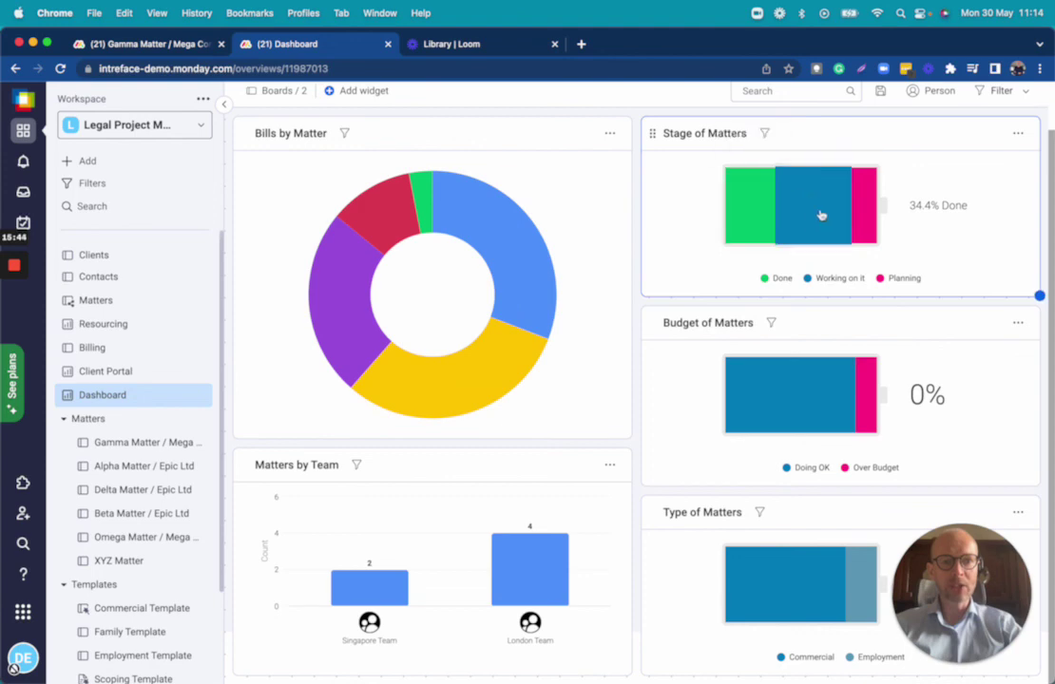
{"action": "mouse_move", "coordinate": [864, 218]}
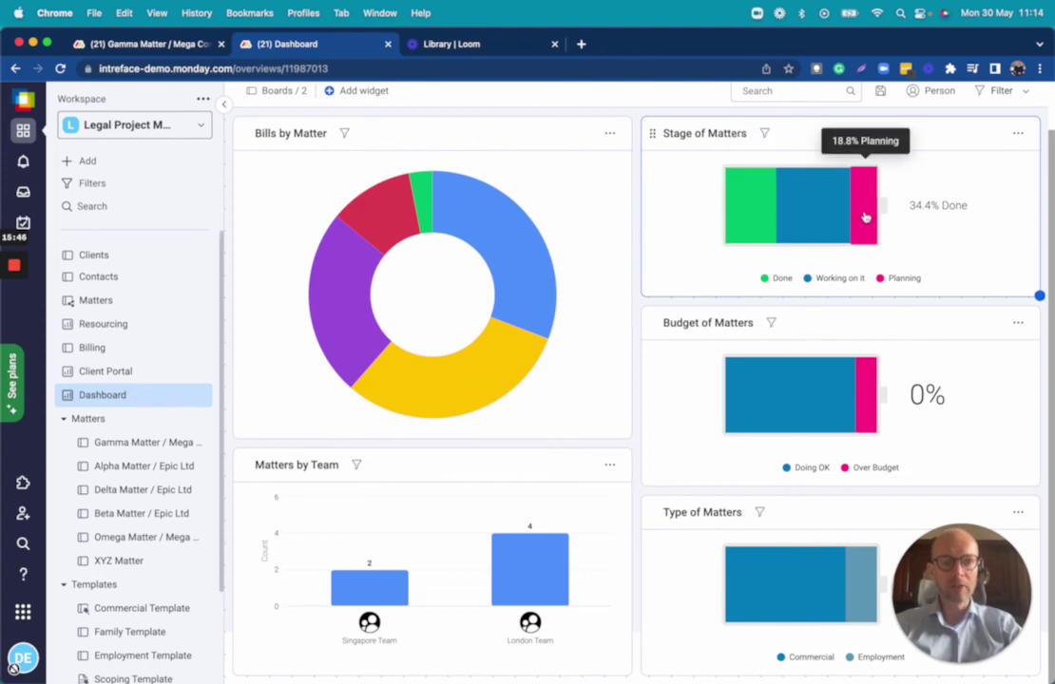
{"action": "mouse_move", "coordinate": [864, 405]}
{"action": "mouse_move", "coordinate": [527, 551]}
{"action": "scroll", "coordinate": [527, 551], "scroll_direction": "up", "scroll_amount": 1}
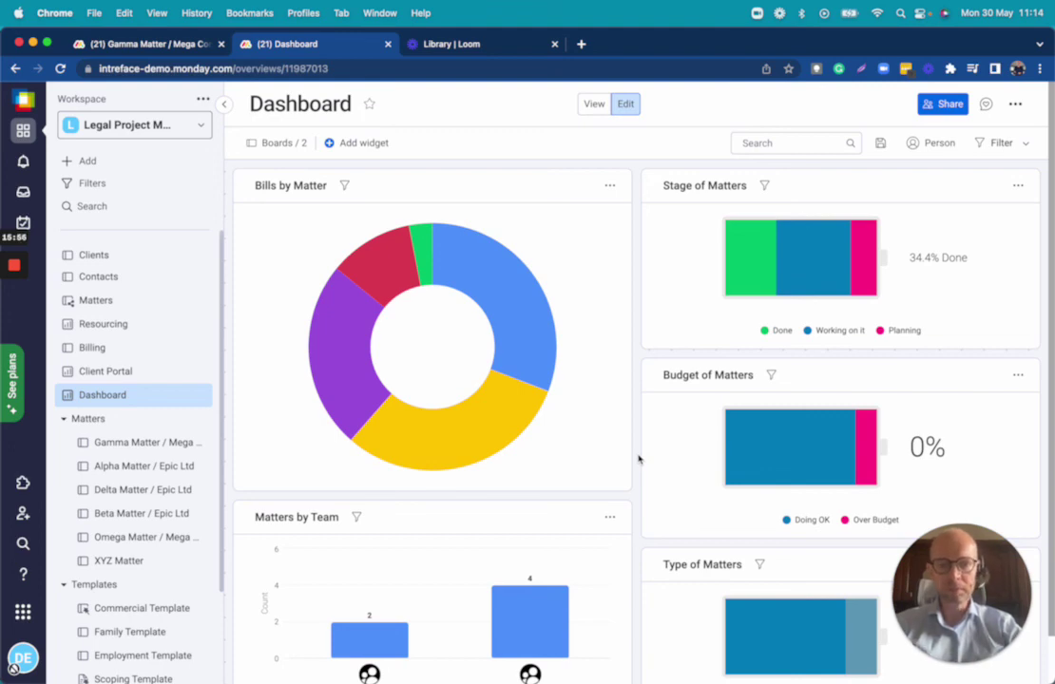
{"action": "key", "text": "ctrl+Right"}
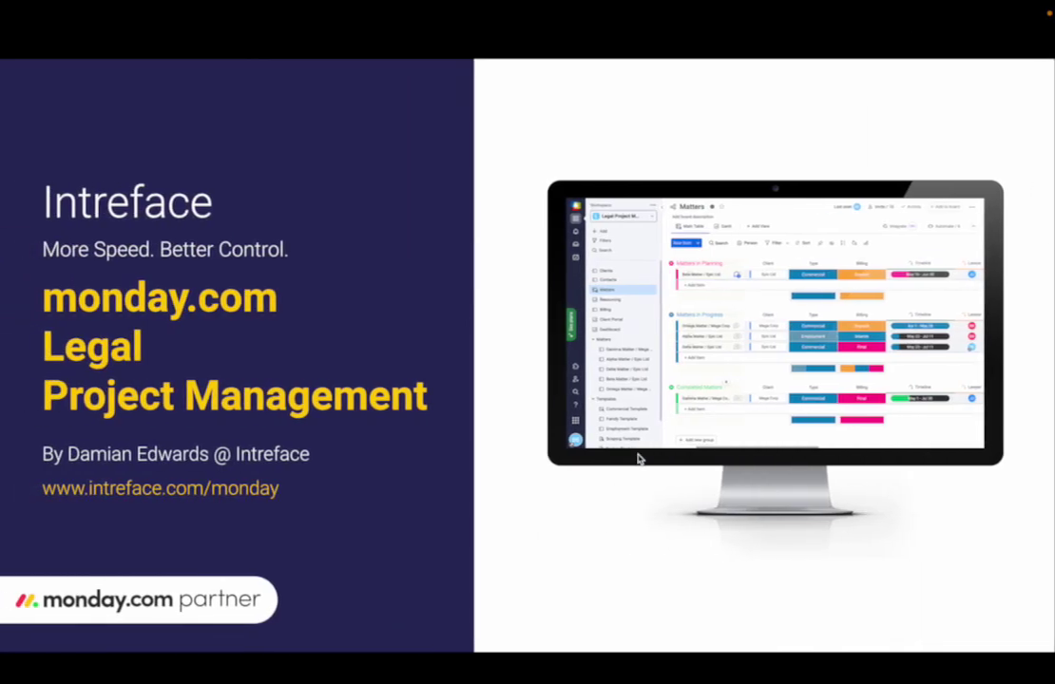